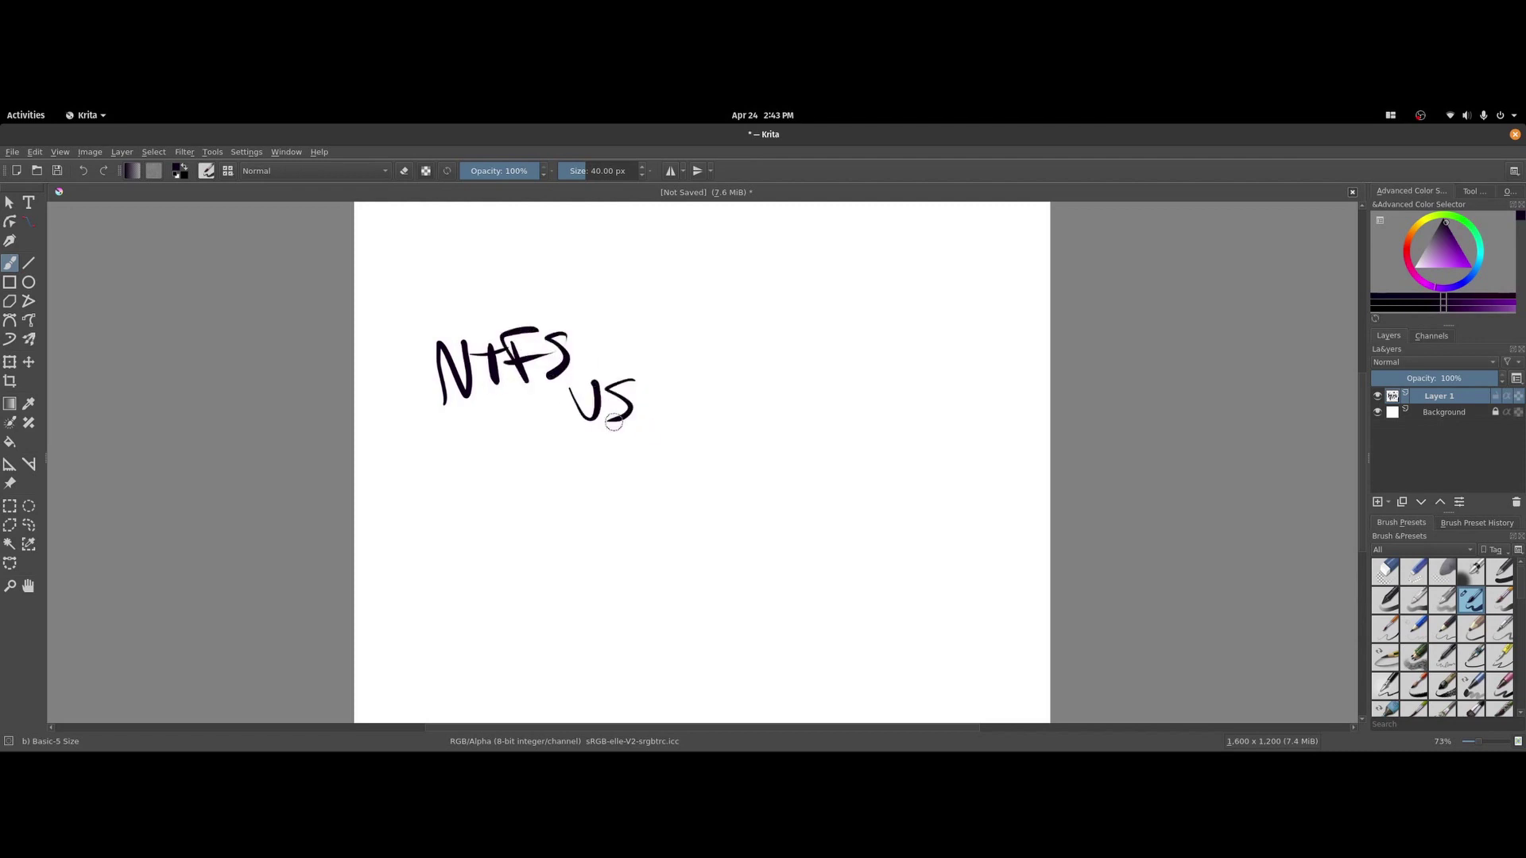
Handwrite "Ext4" diagonally below "vs" on the canvas and draw a long slanted underline beneath the title
drag(707, 441, 691, 467)
drag(720, 413, 714, 459)
mouse_move(704, 442)
mouse_down()
mouse_move(787, 427)
mouse_move(751, 471)
mouse_up()
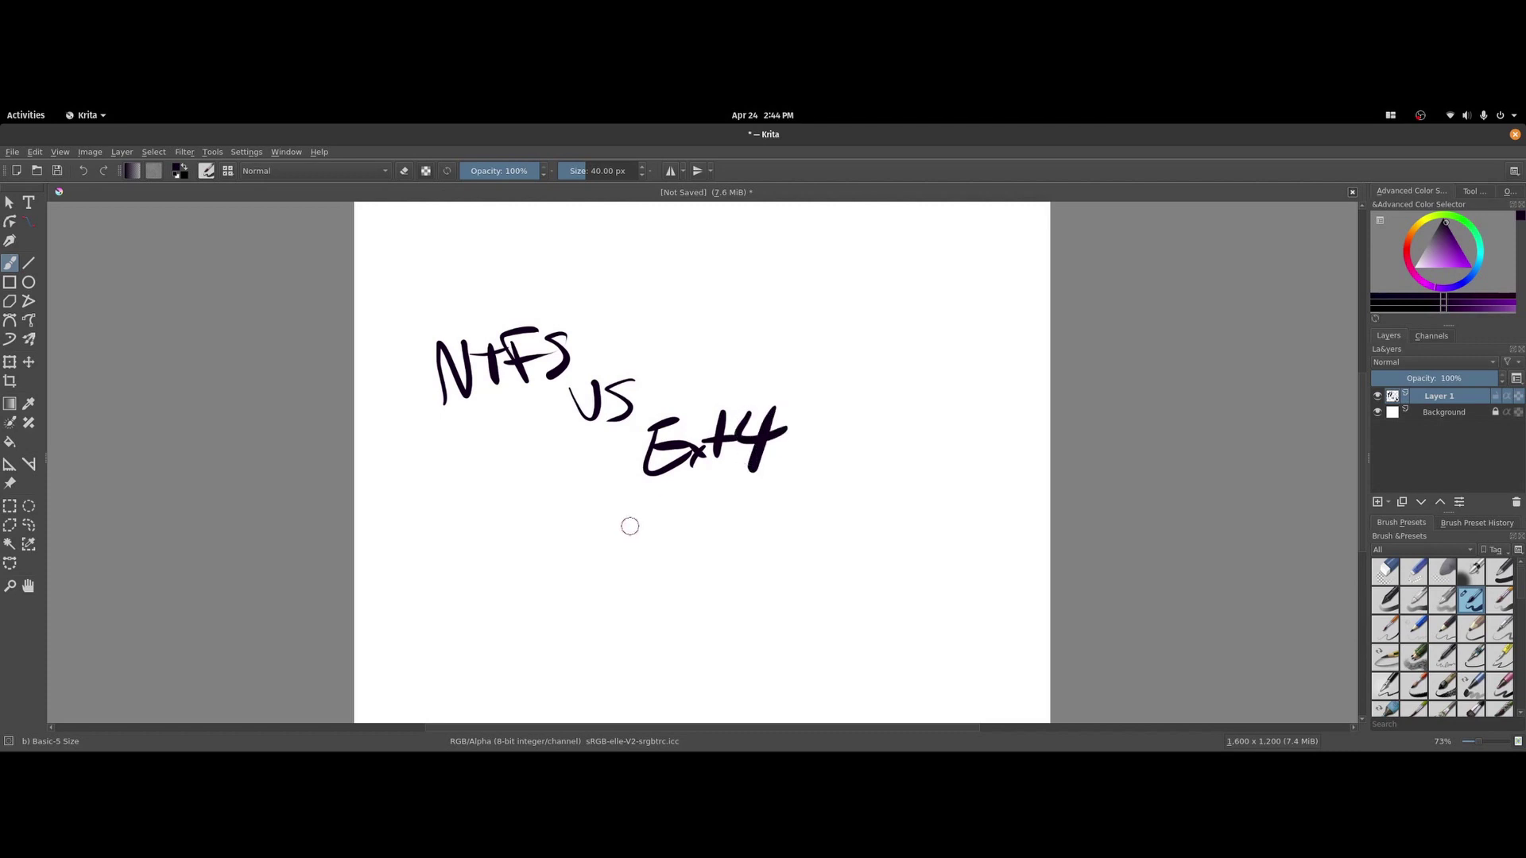
drag(453, 544, 805, 487)
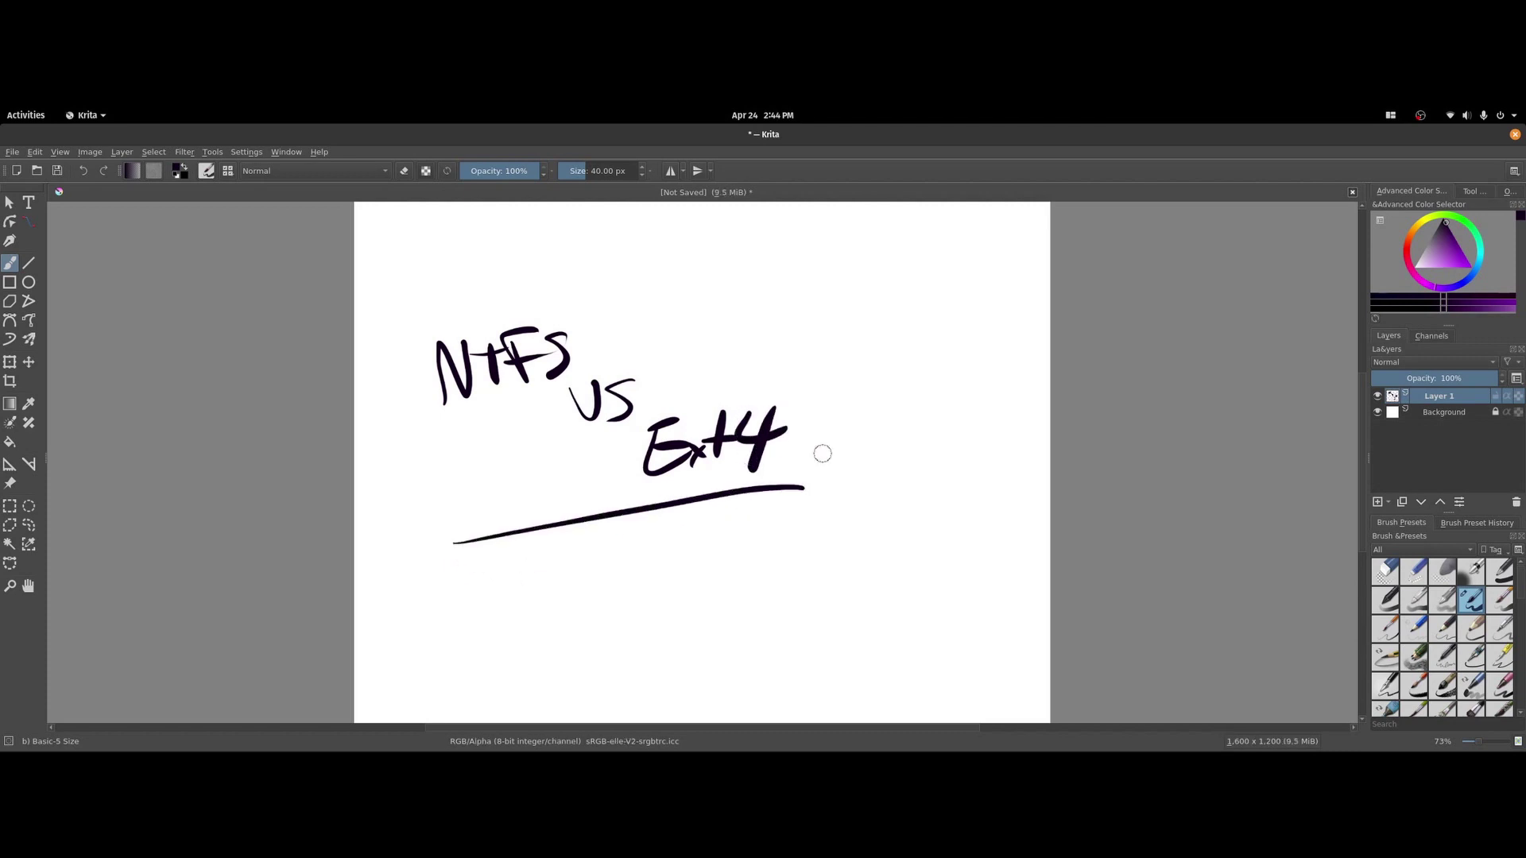
Switch to the Disks utility by searching the system for "disk"
mouse_move(2, 110)
text(disk)
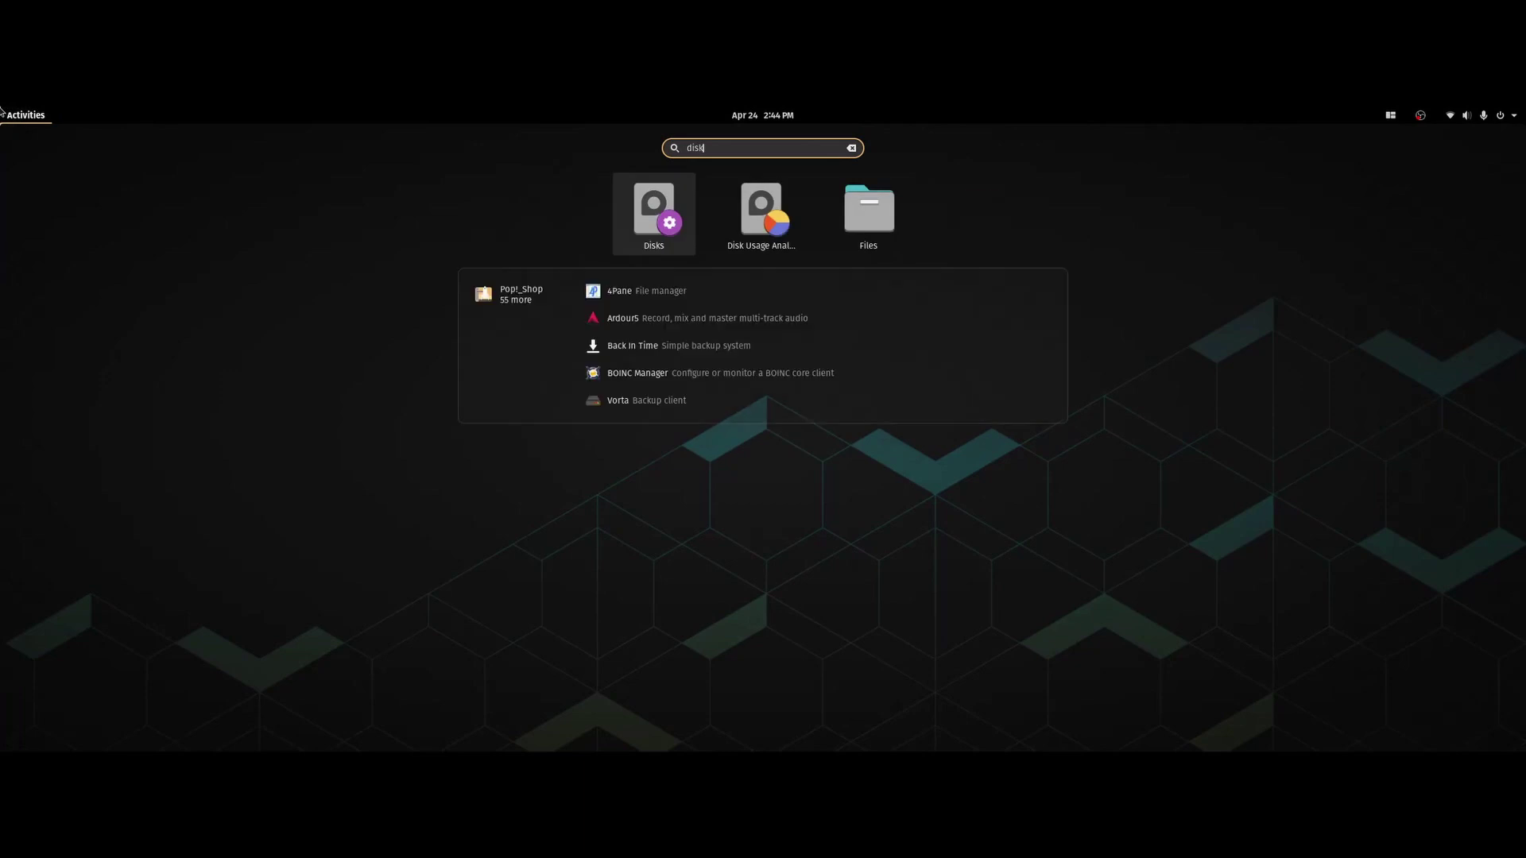
key(Return)
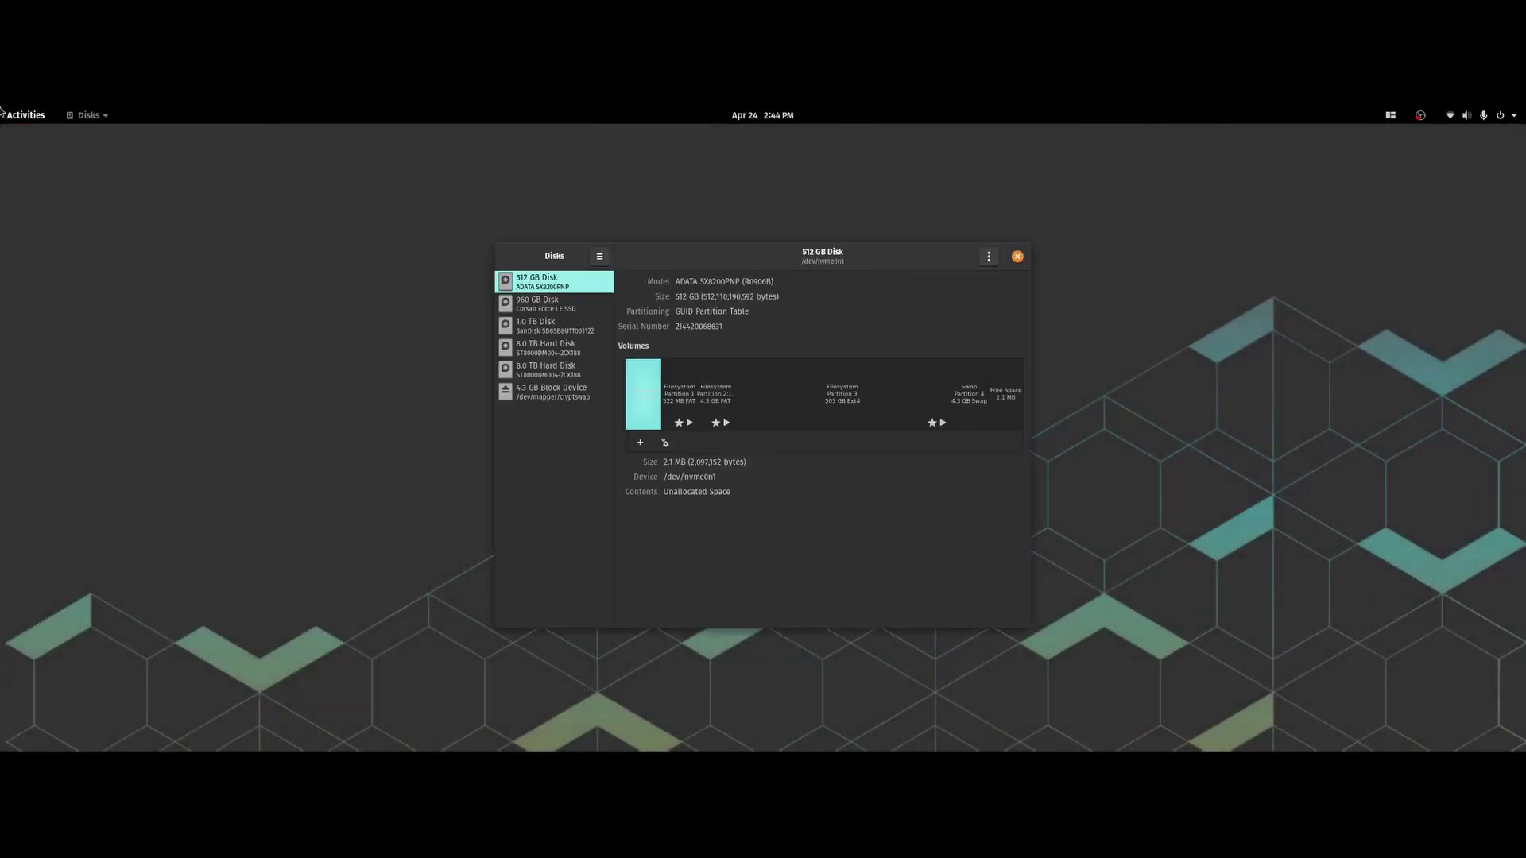
Create a full-size 960 GB NTFS partition named "NTFS SSD" on the Corsair Force LE SSD
click(577, 308)
click(640, 457)
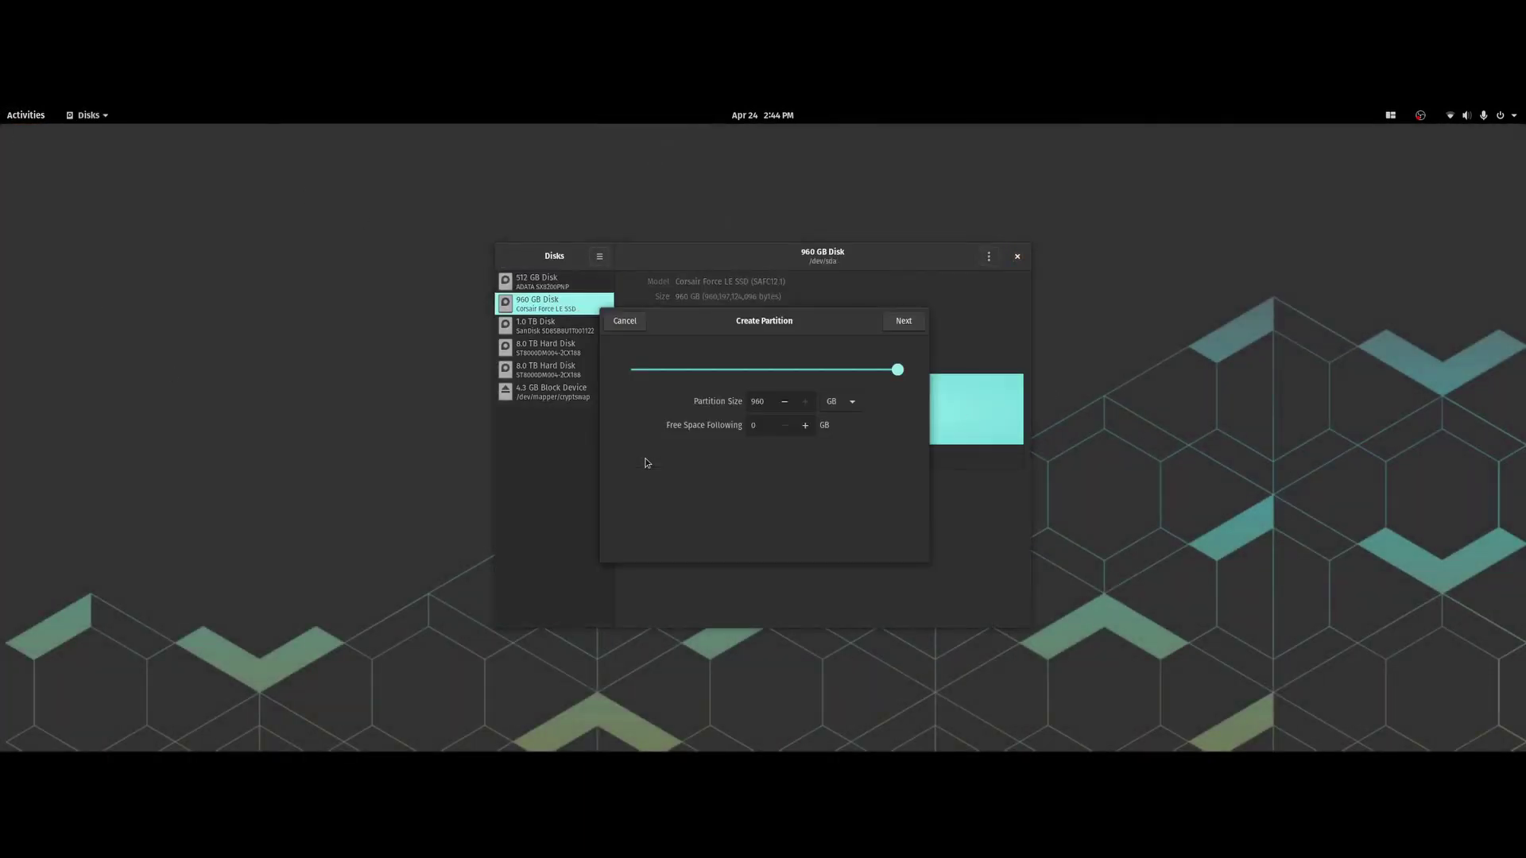
click(903, 321)
click(770, 371)
text(NTFS SSD)
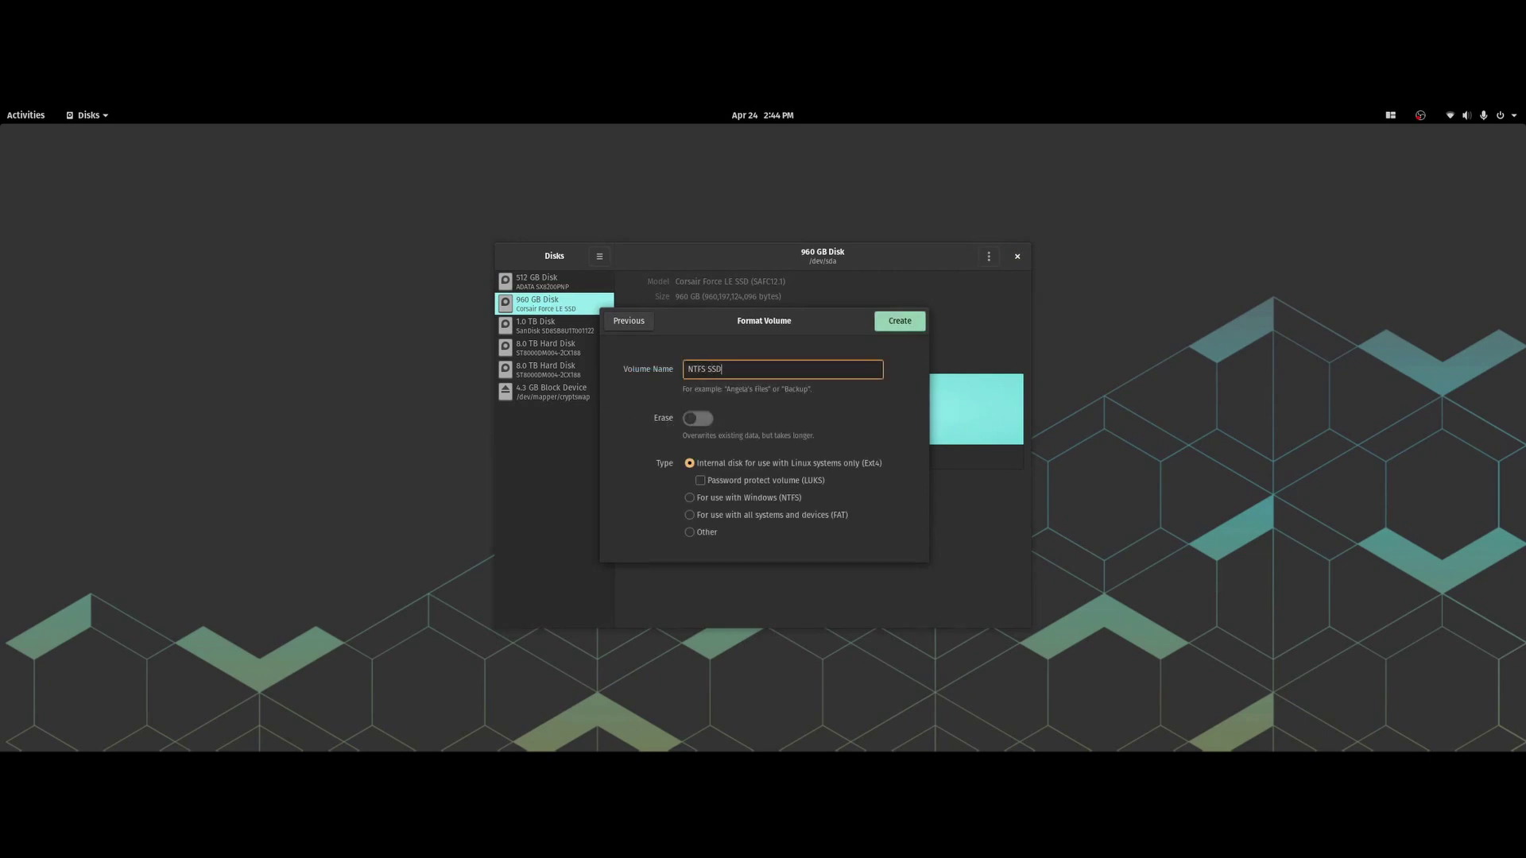
click(785, 498)
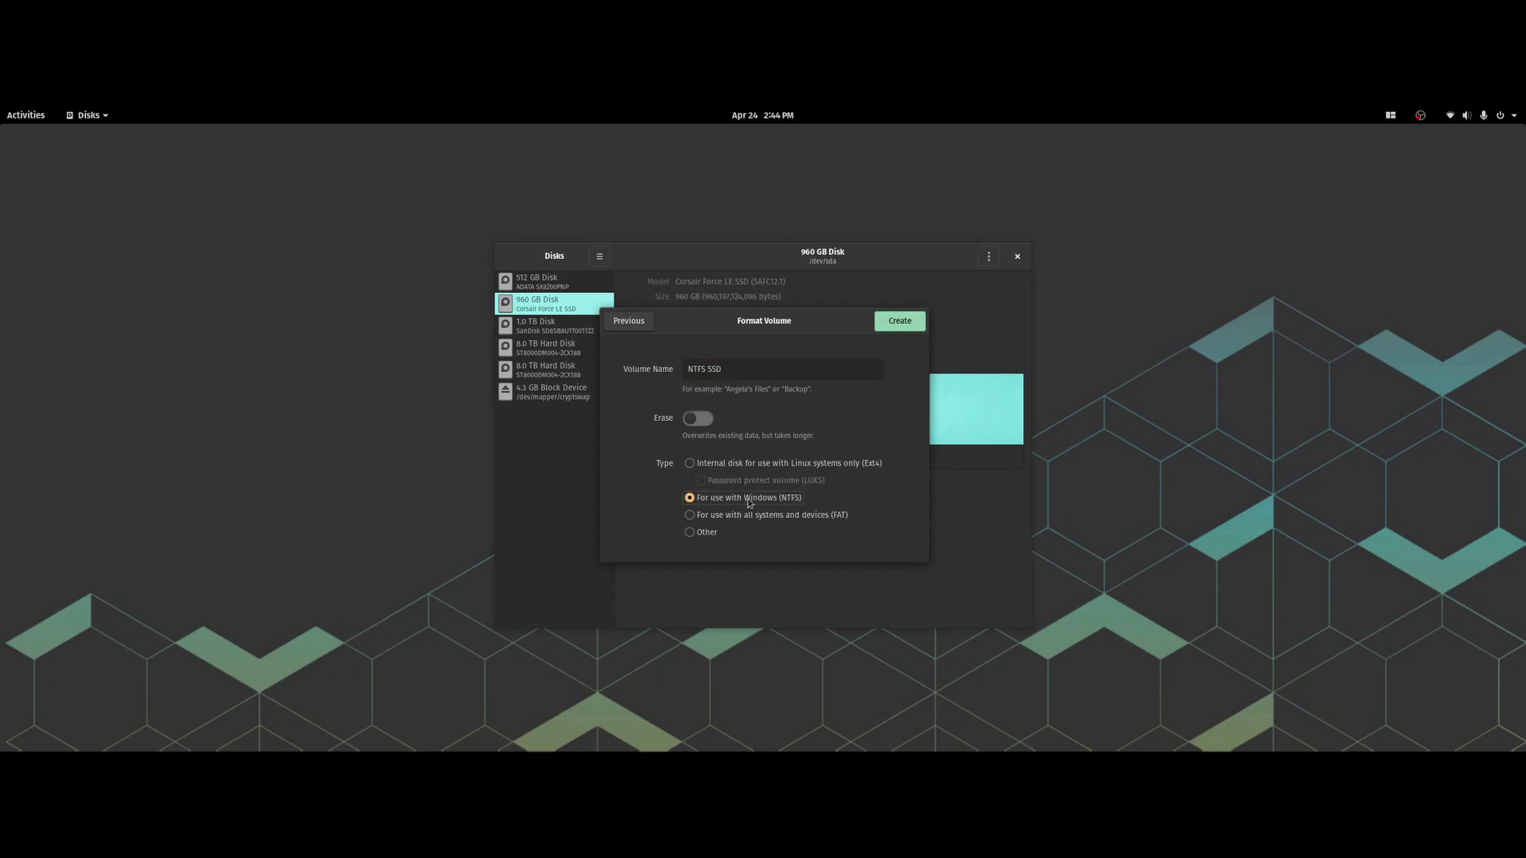
click(912, 321)
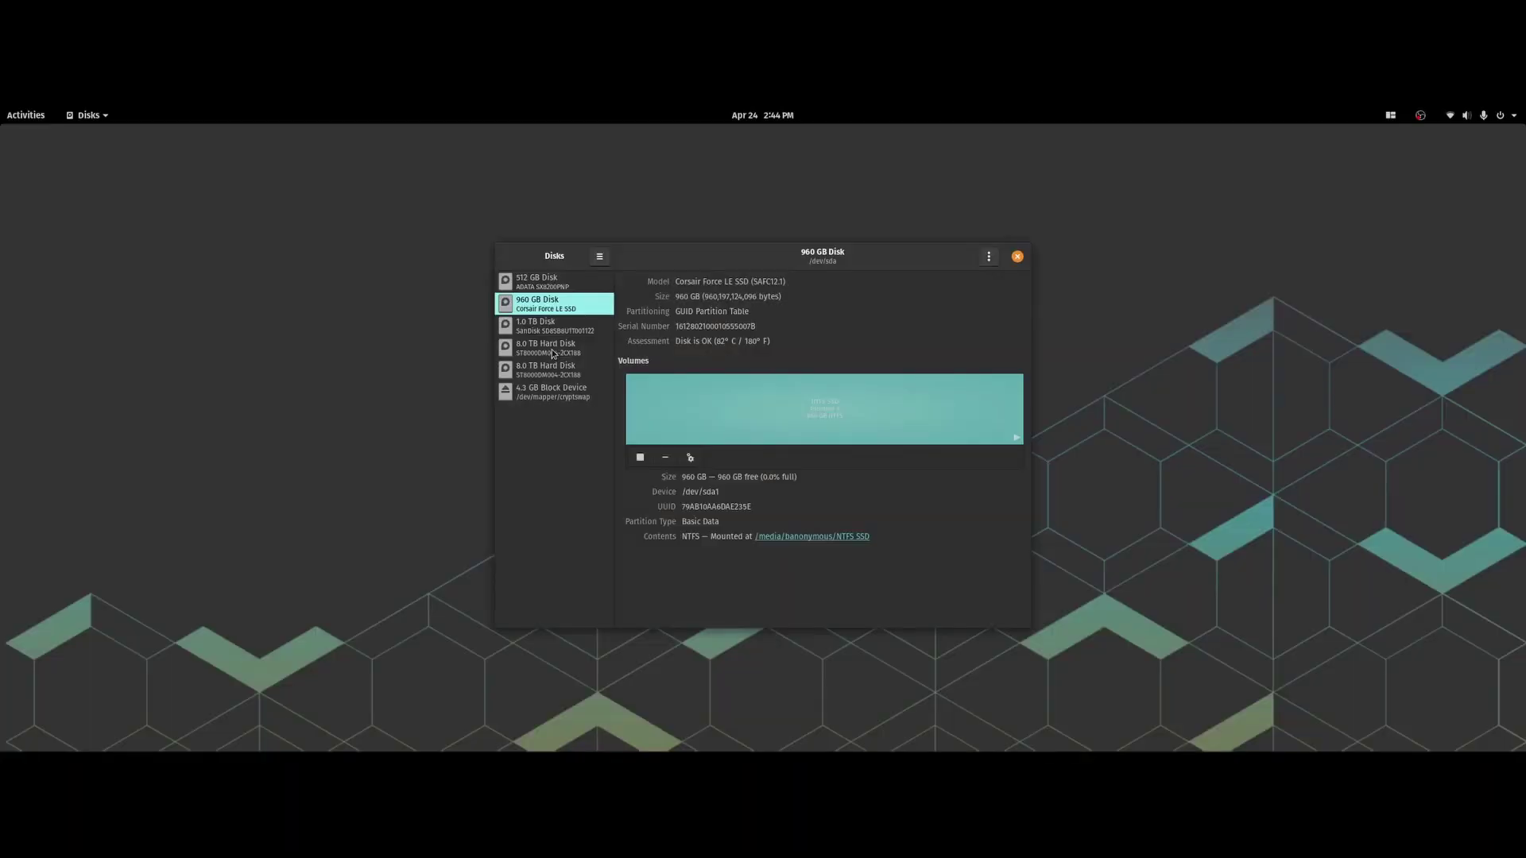
Create a full-size NTFS partition named "NTFS HDD" on the first 8.0 TB hard disk
click(545, 347)
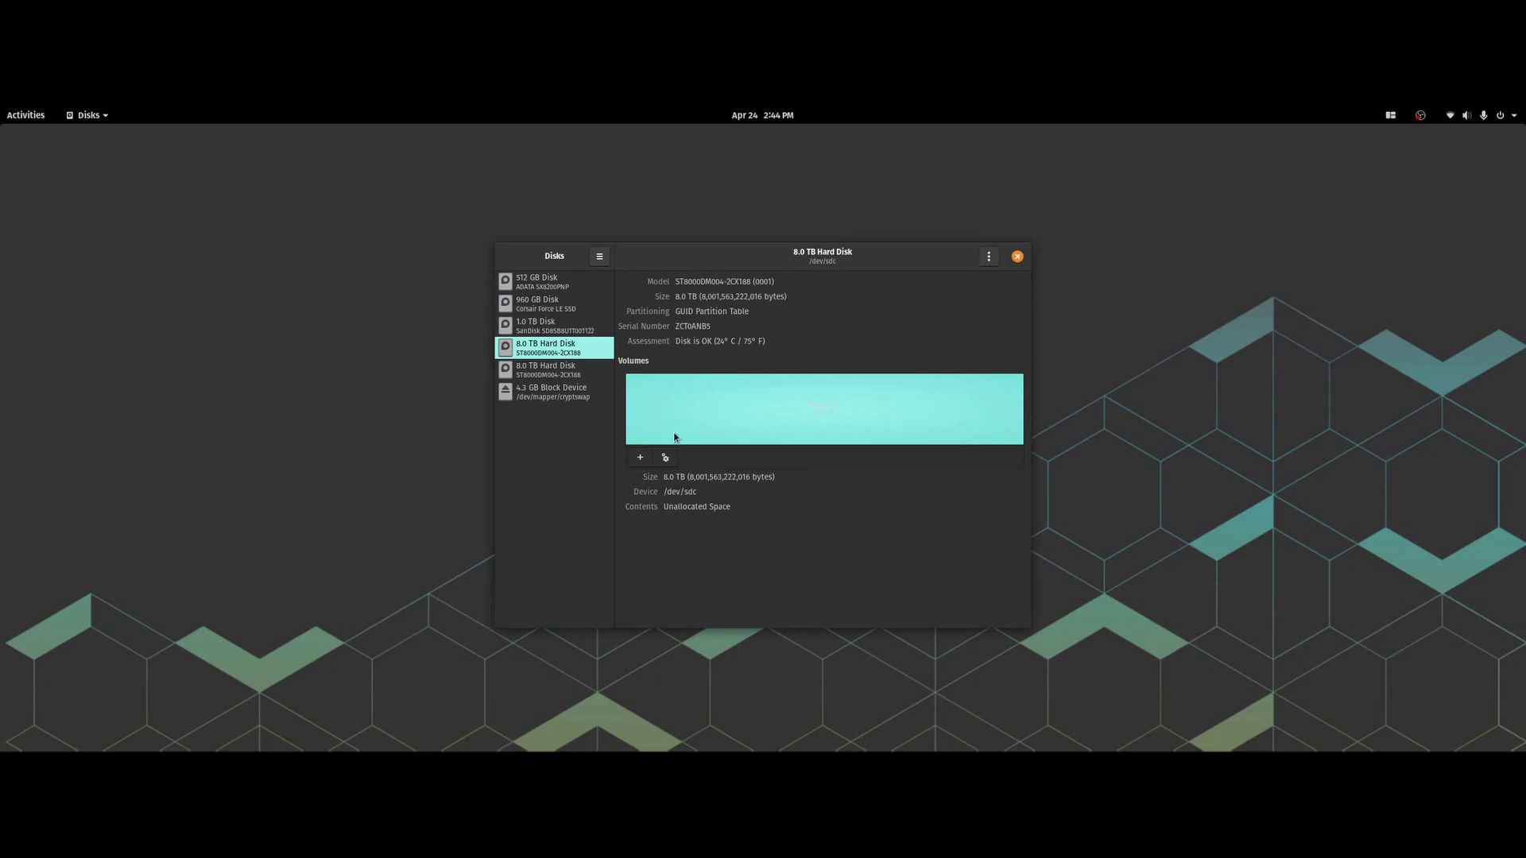
click(639, 457)
click(901, 324)
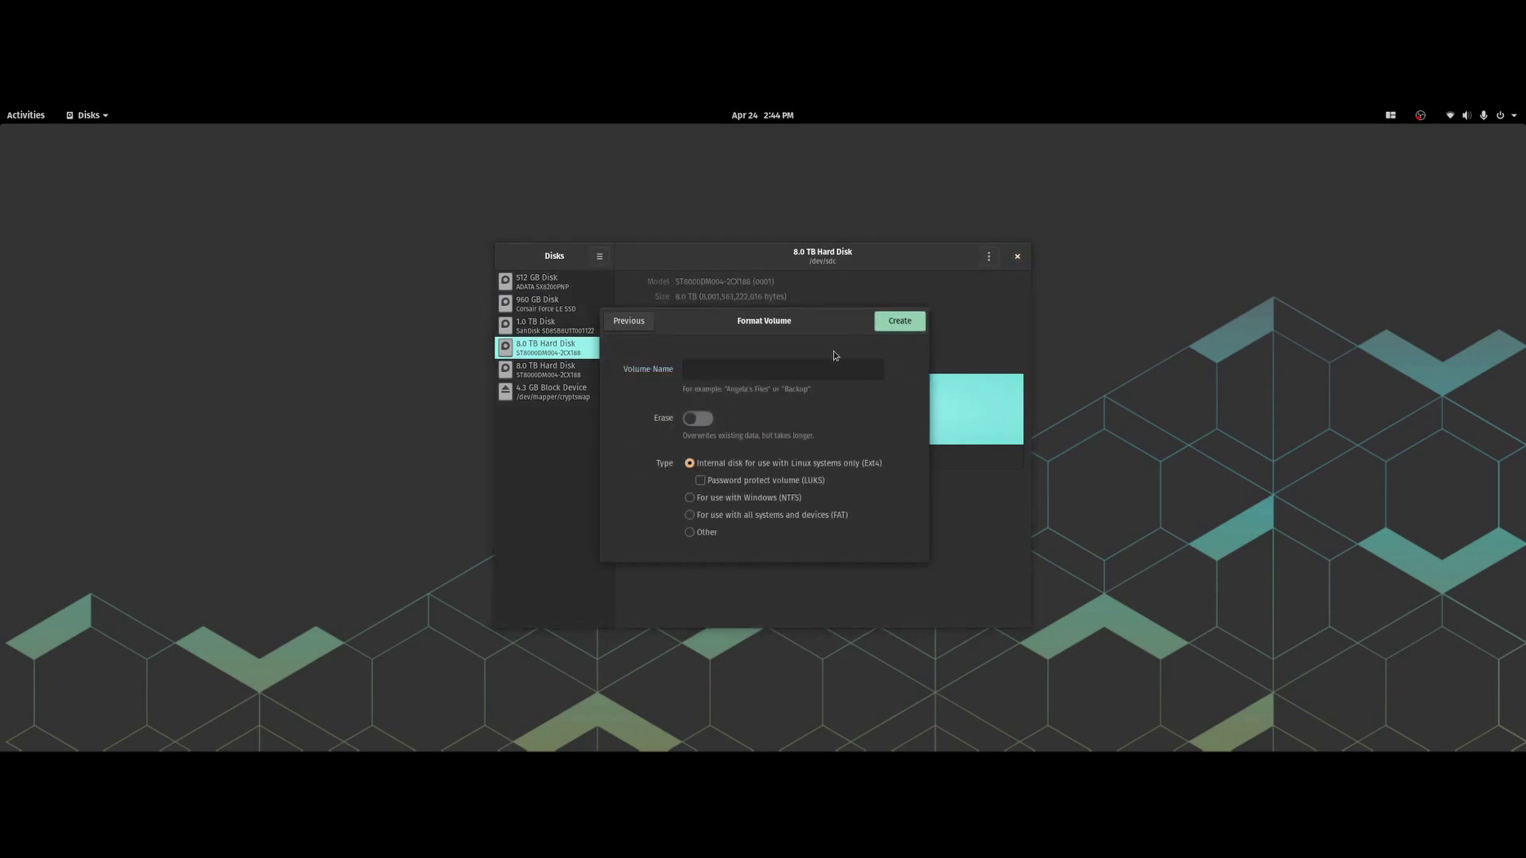
text(NT)
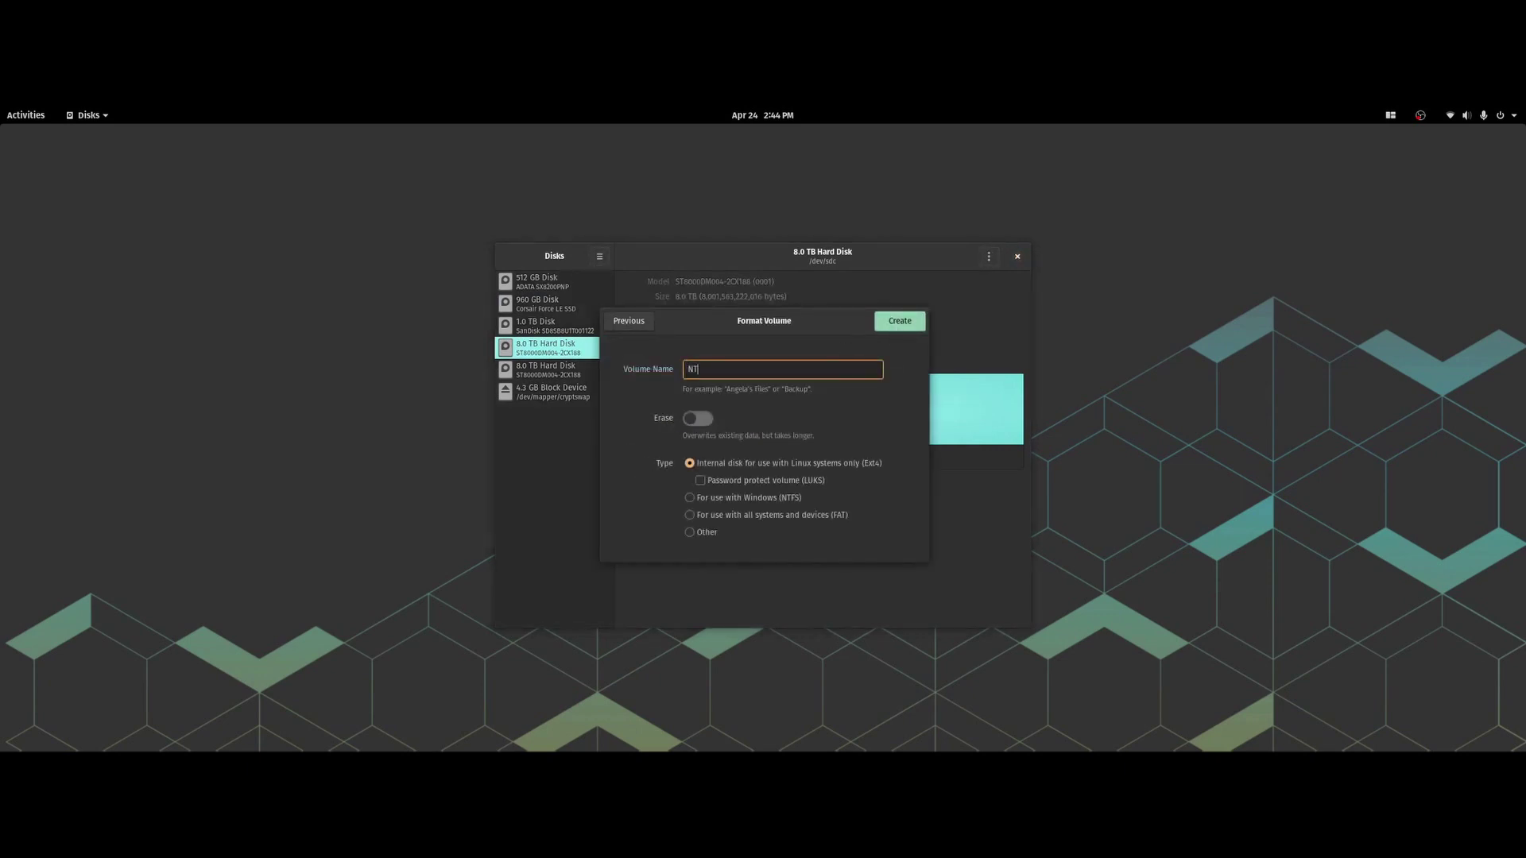
text(FS HDD)
click(689, 498)
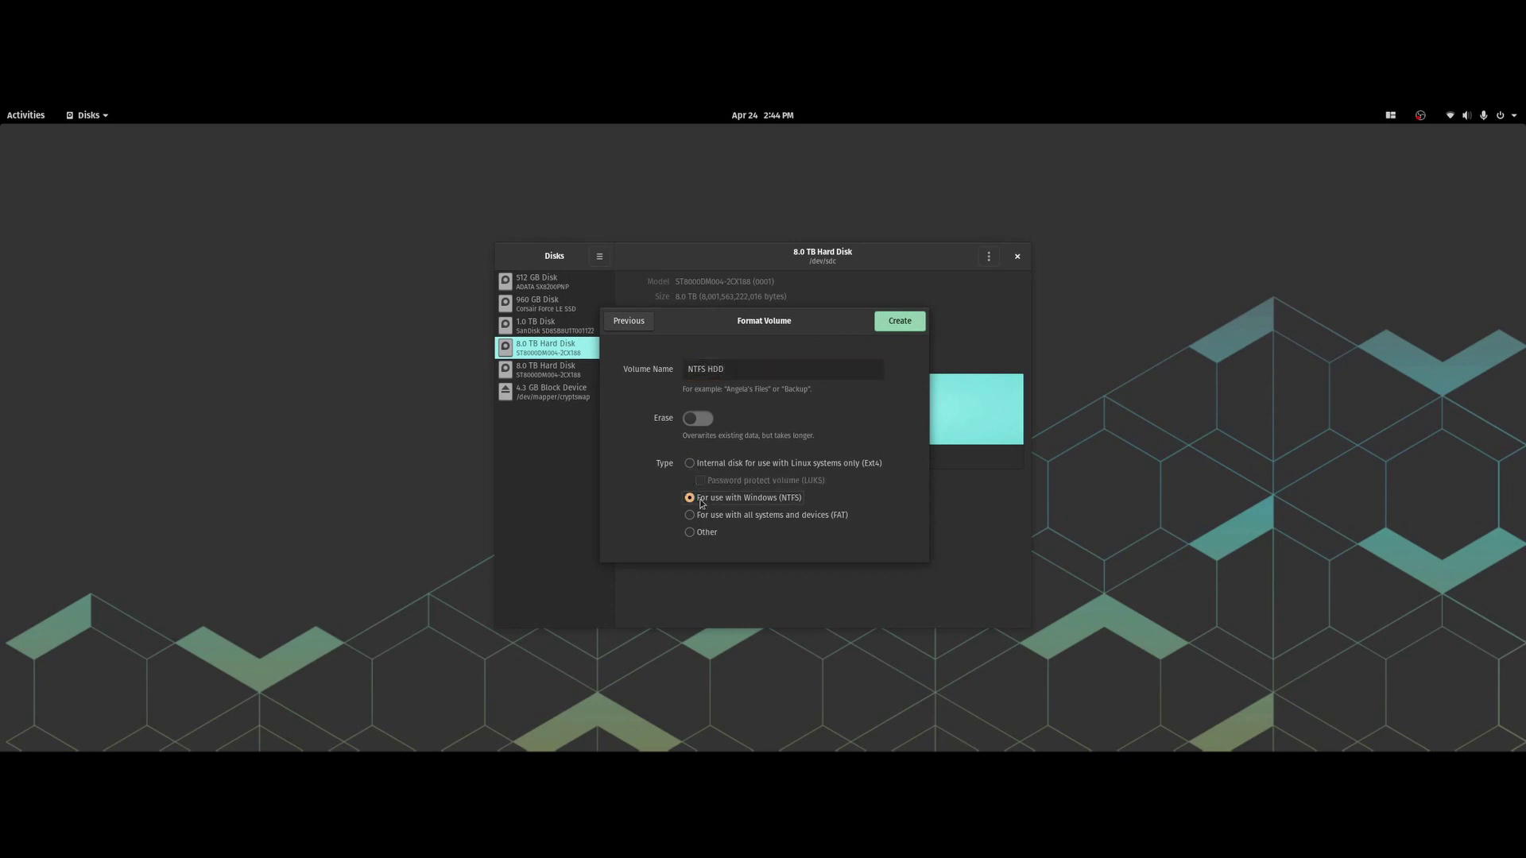
click(900, 322)
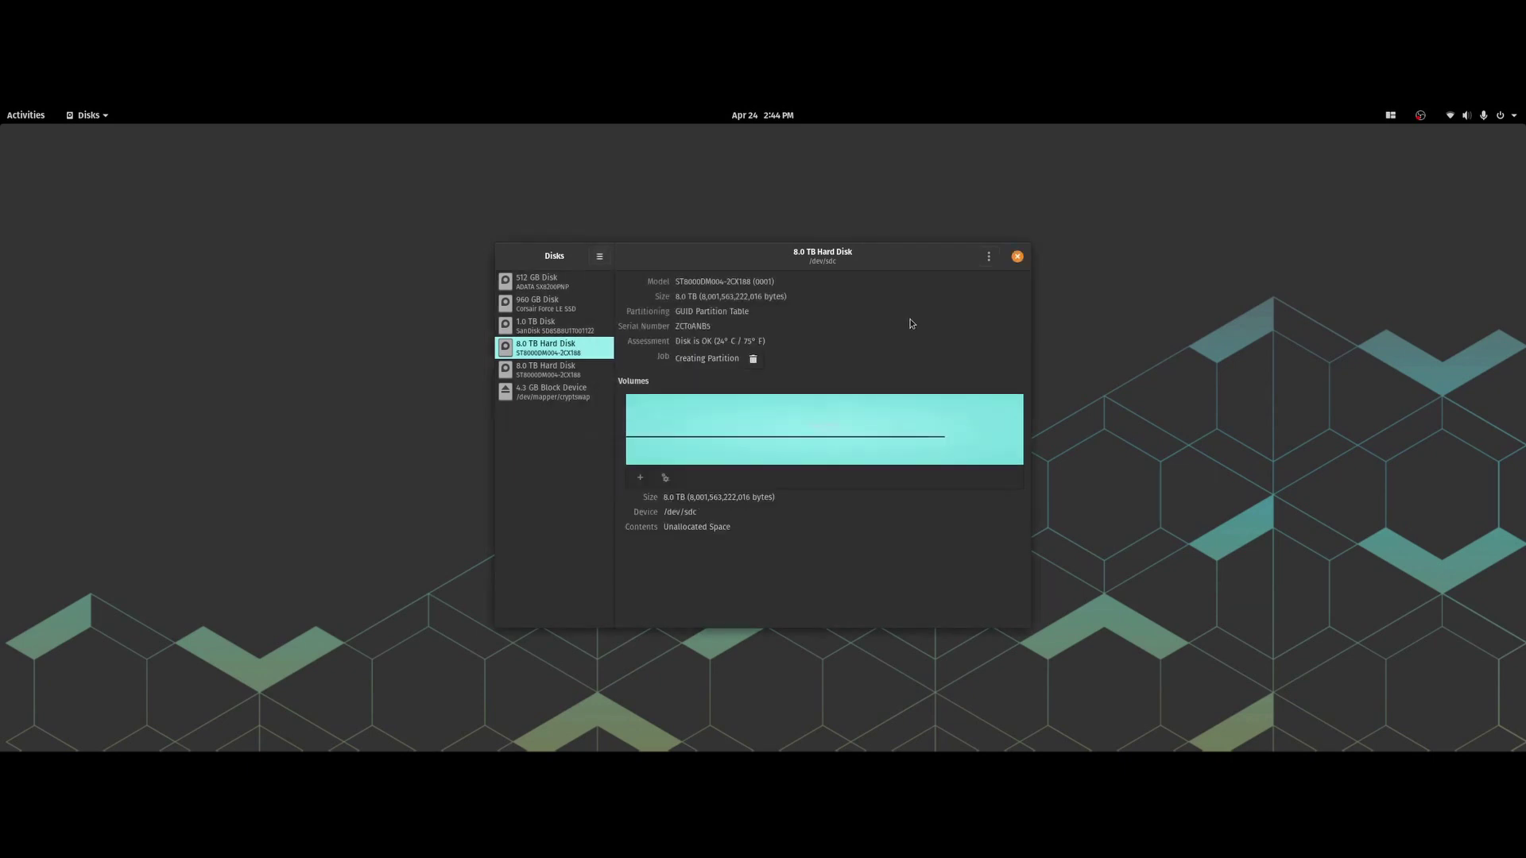
Review both new NTFS volumes and benchmark the 960 GB SSD partition with the write-benchmark, 10 MiB samples and 1000 access-time samples
click(555, 306)
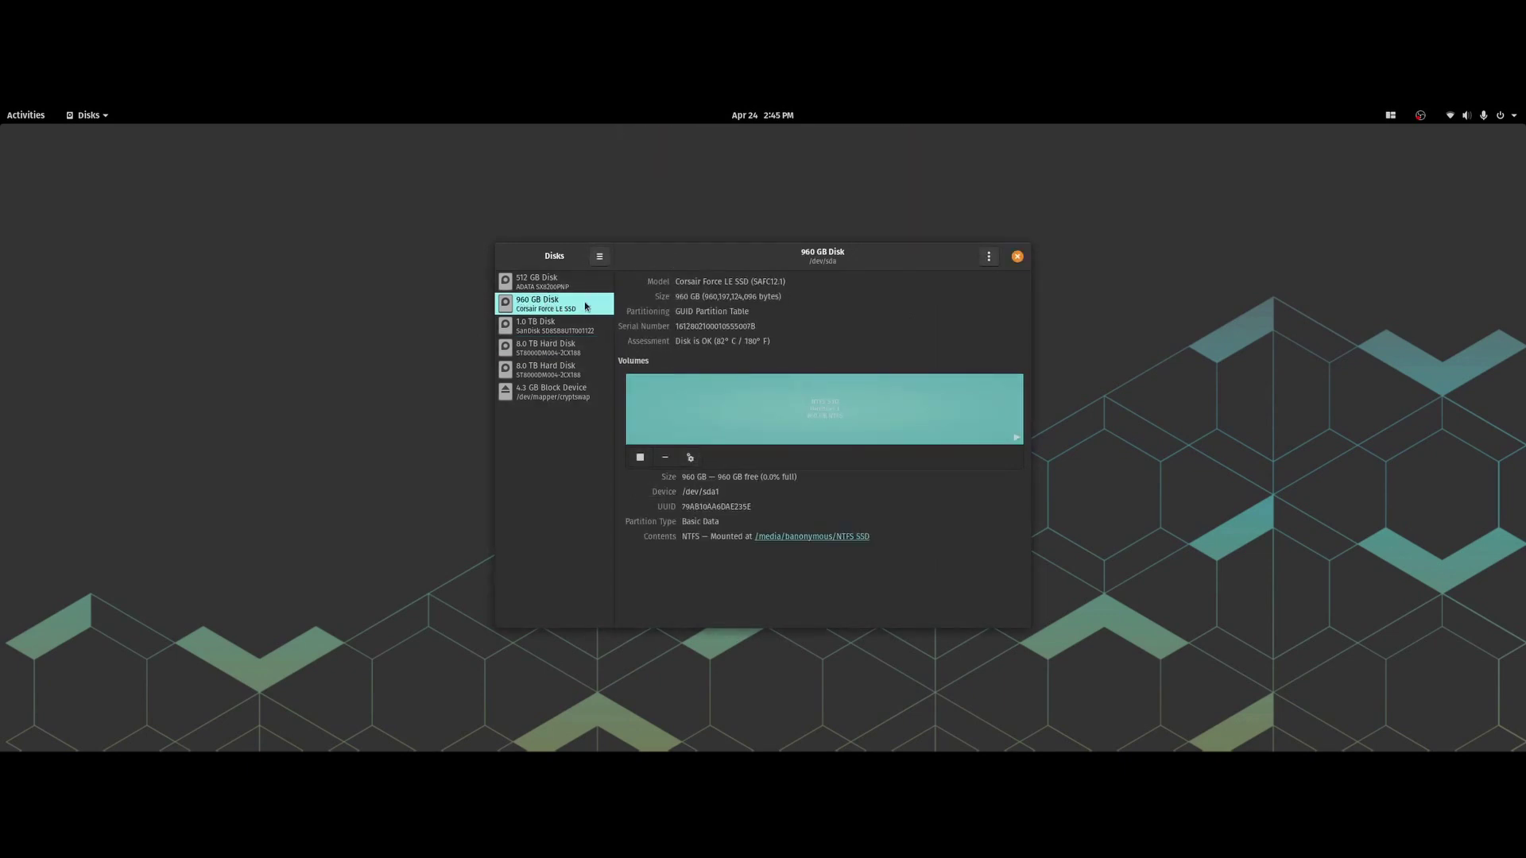
click(566, 356)
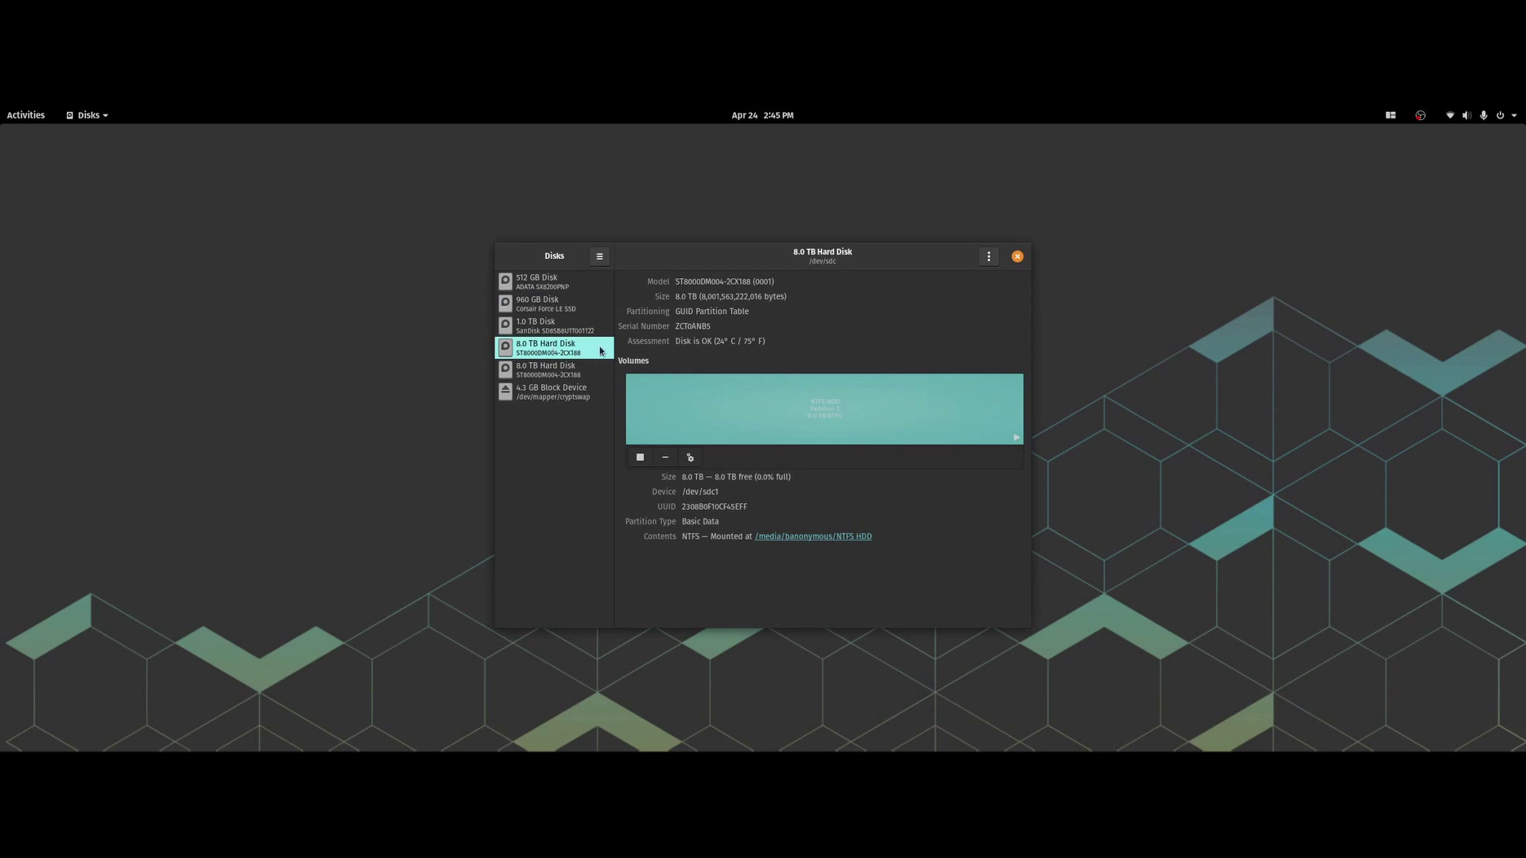
click(576, 311)
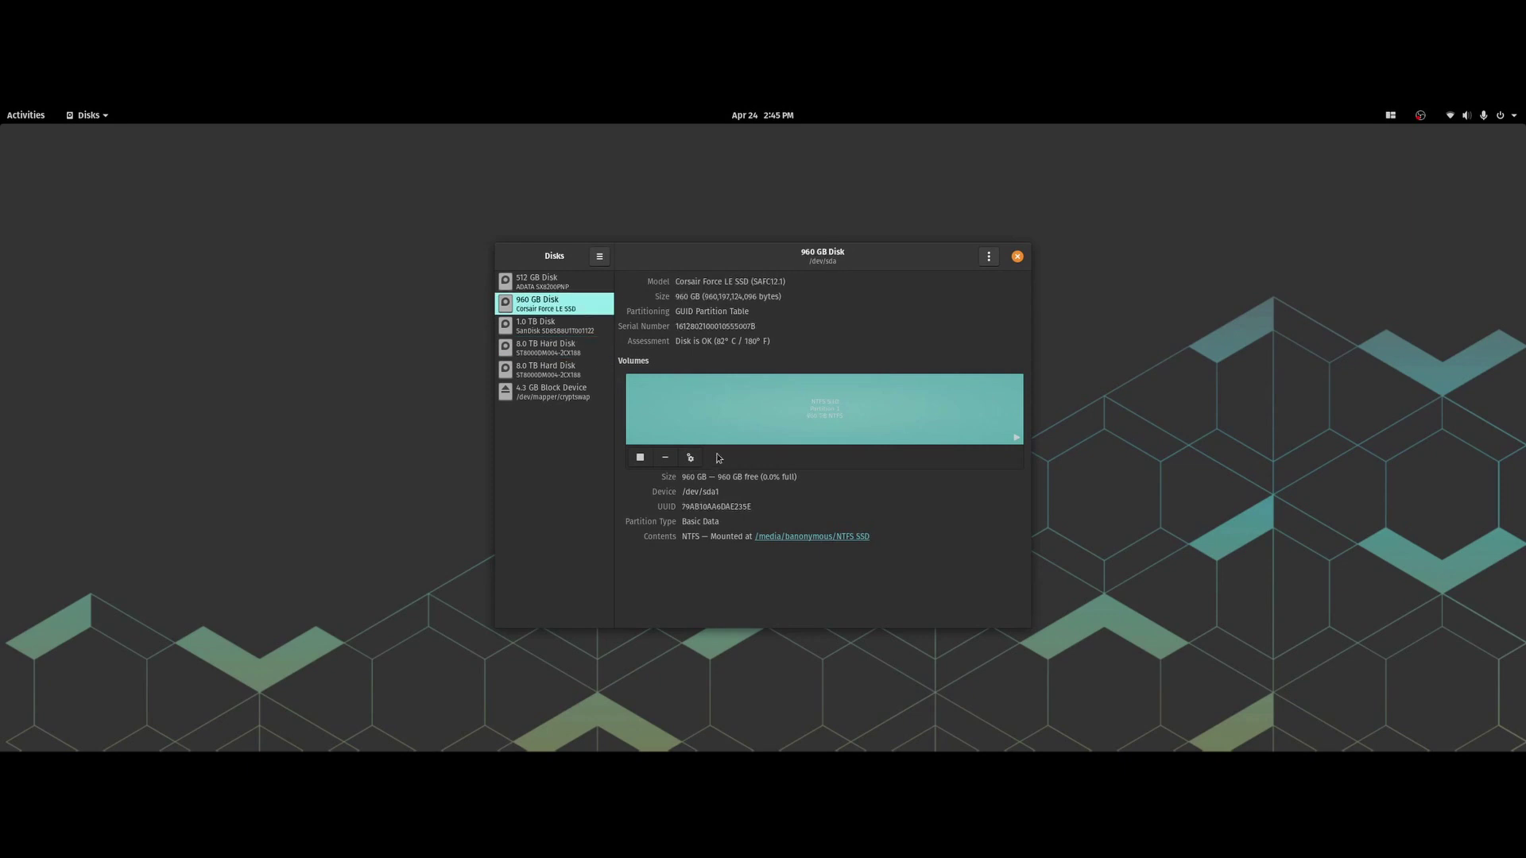
click(691, 459)
click(777, 551)
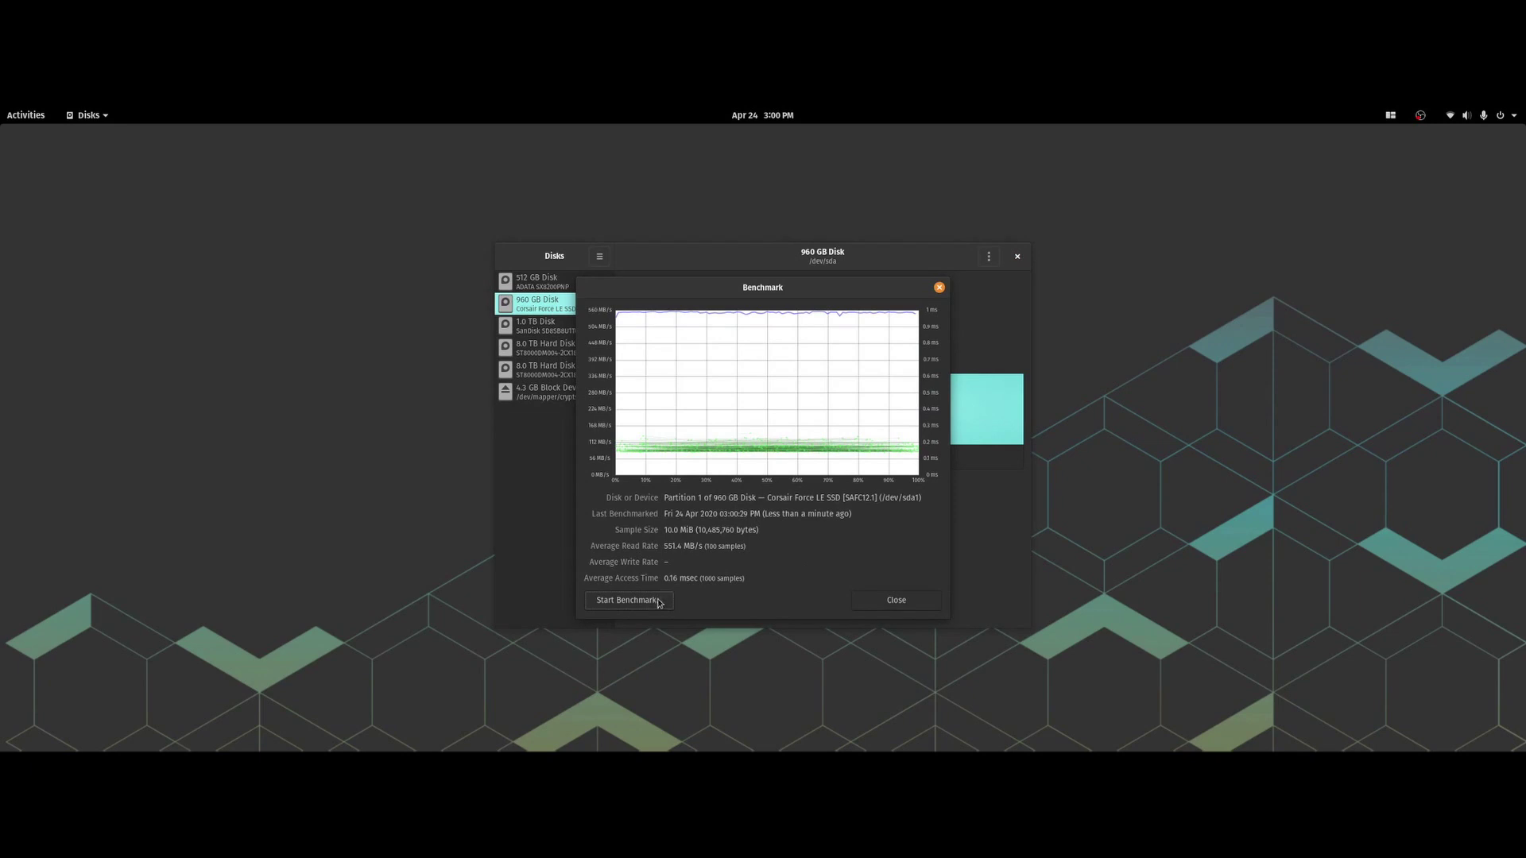
click(659, 602)
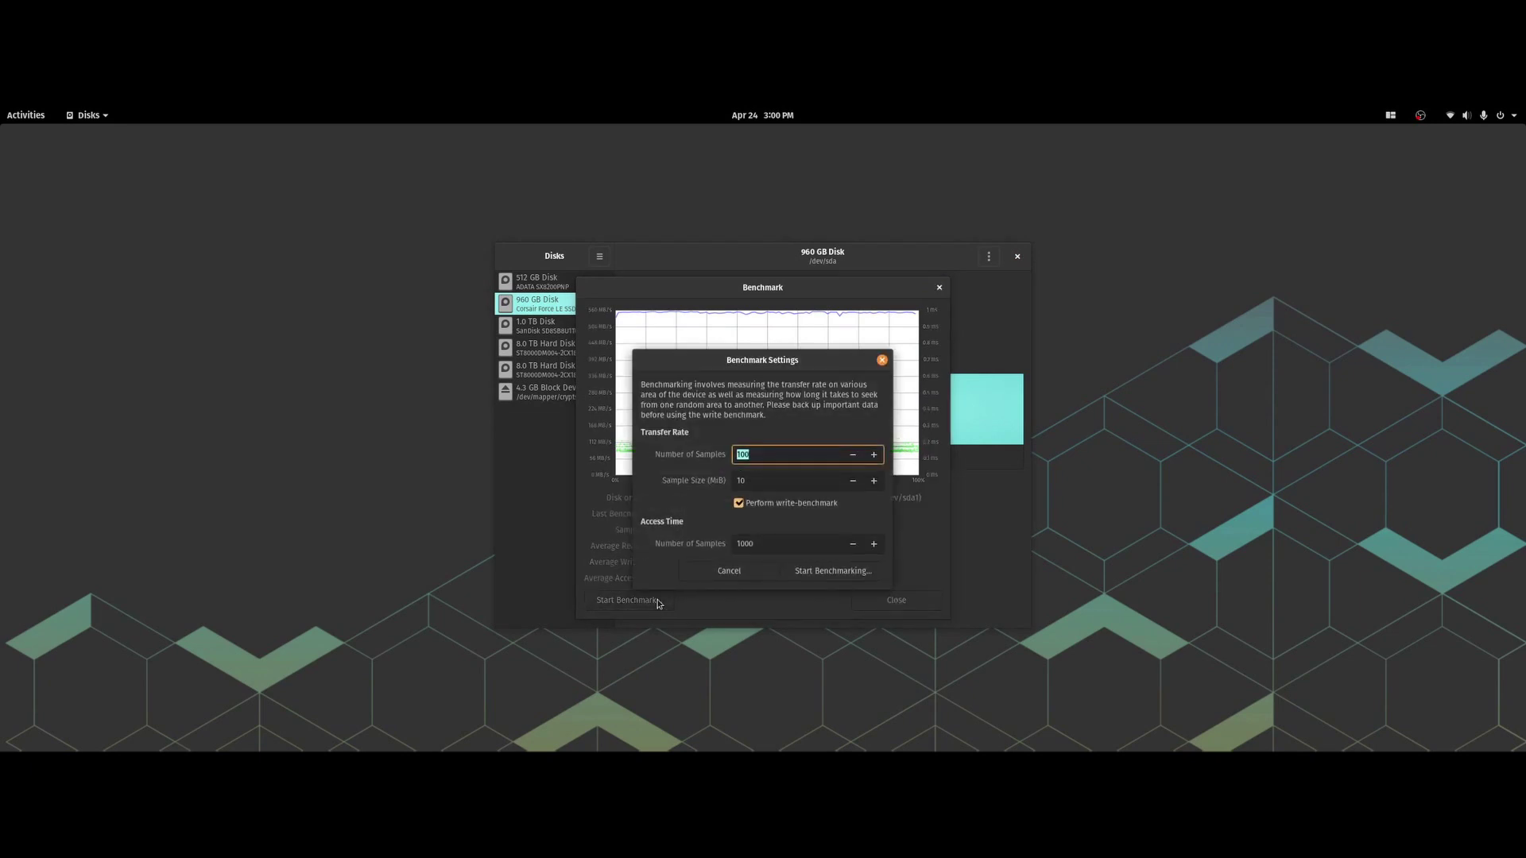
click(813, 577)
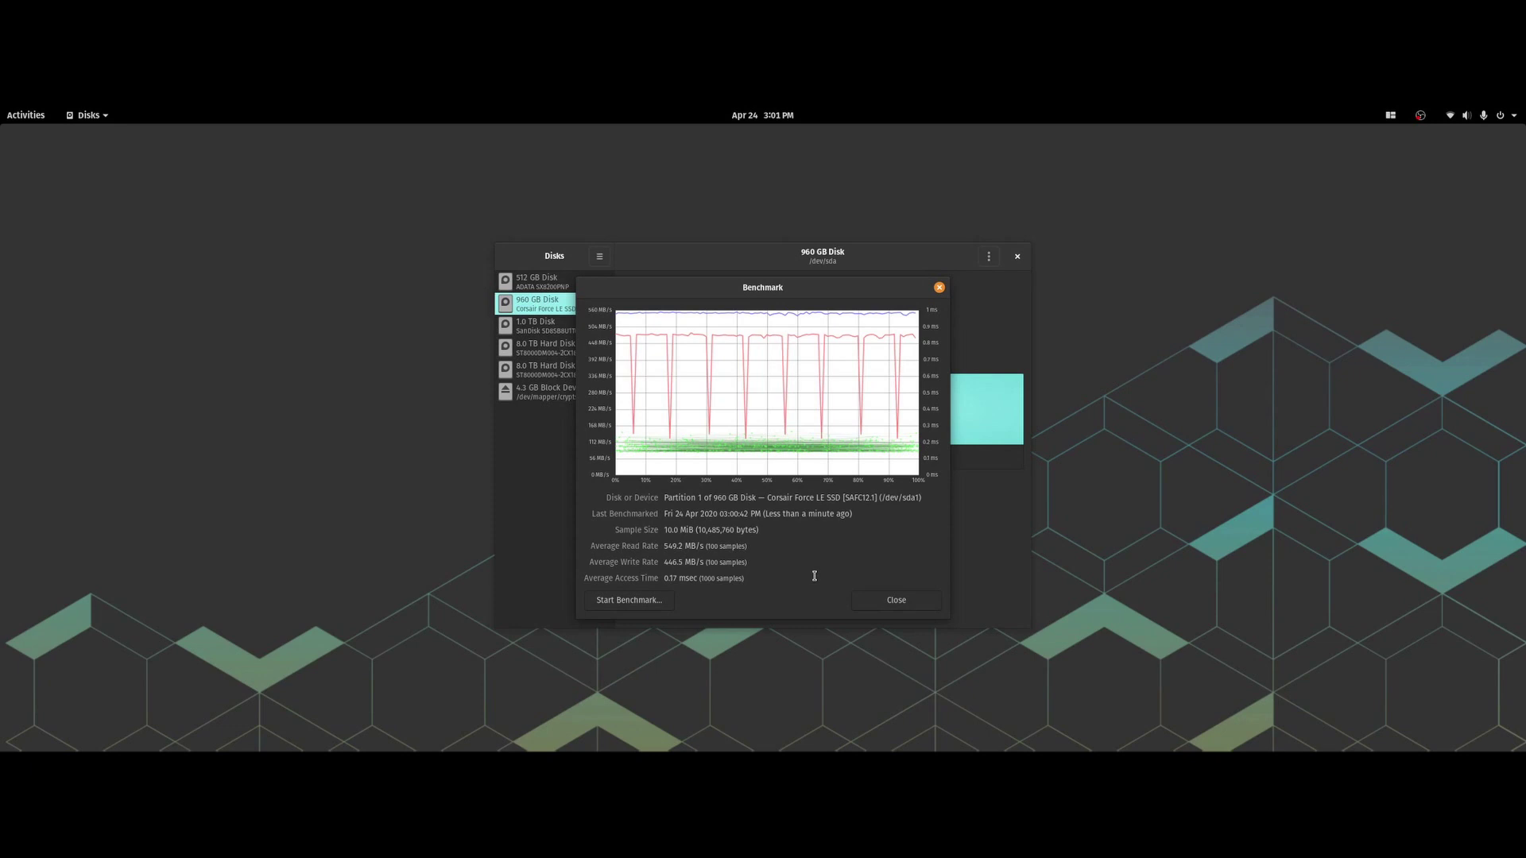
Run the SSD partition's benchmark two more times with the same settings and close the benchmark results
click(670, 601)
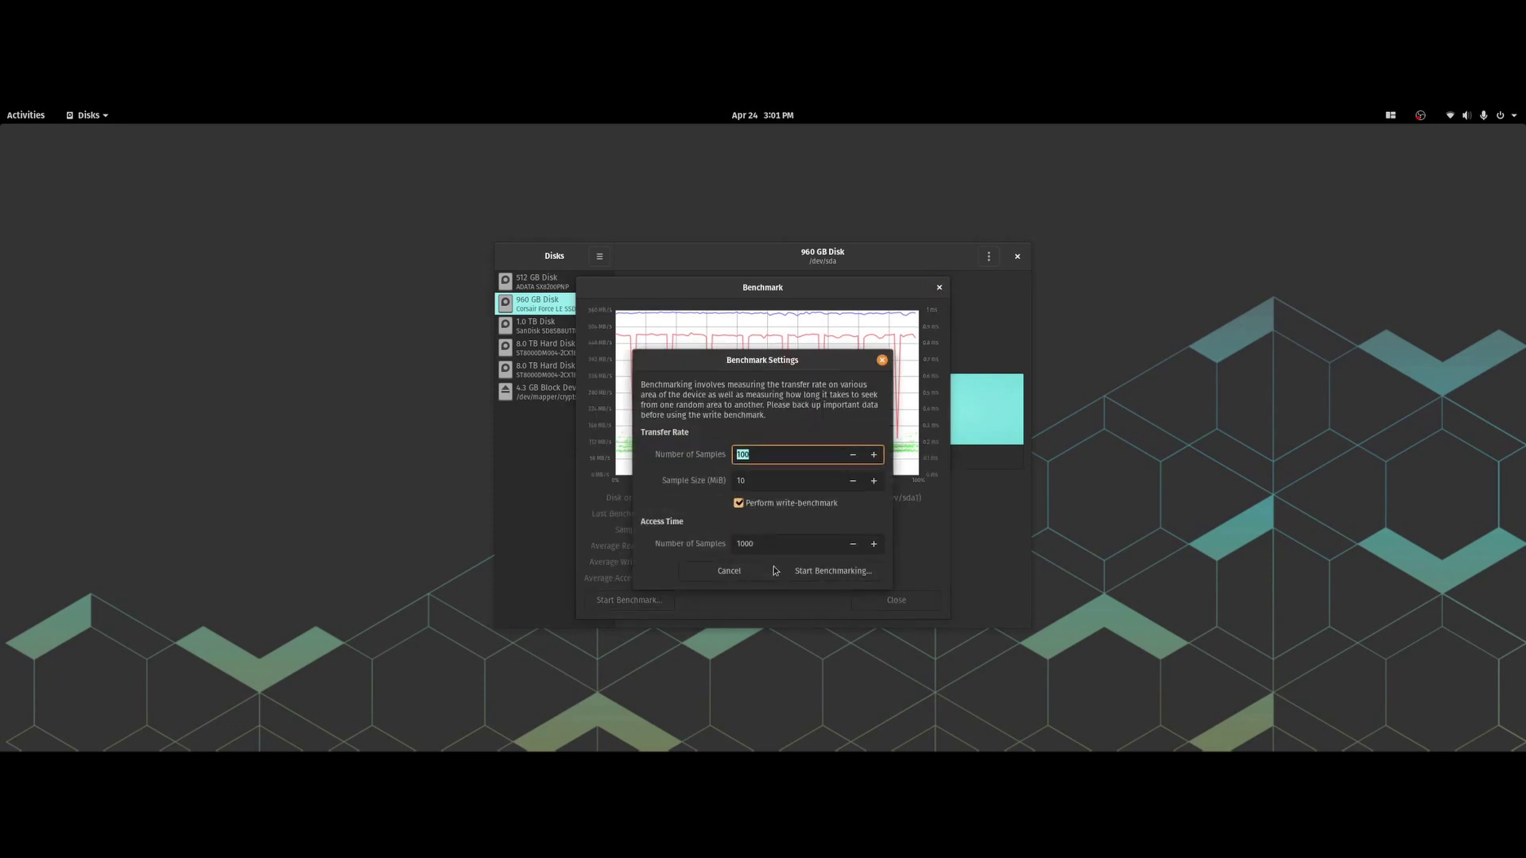
click(809, 572)
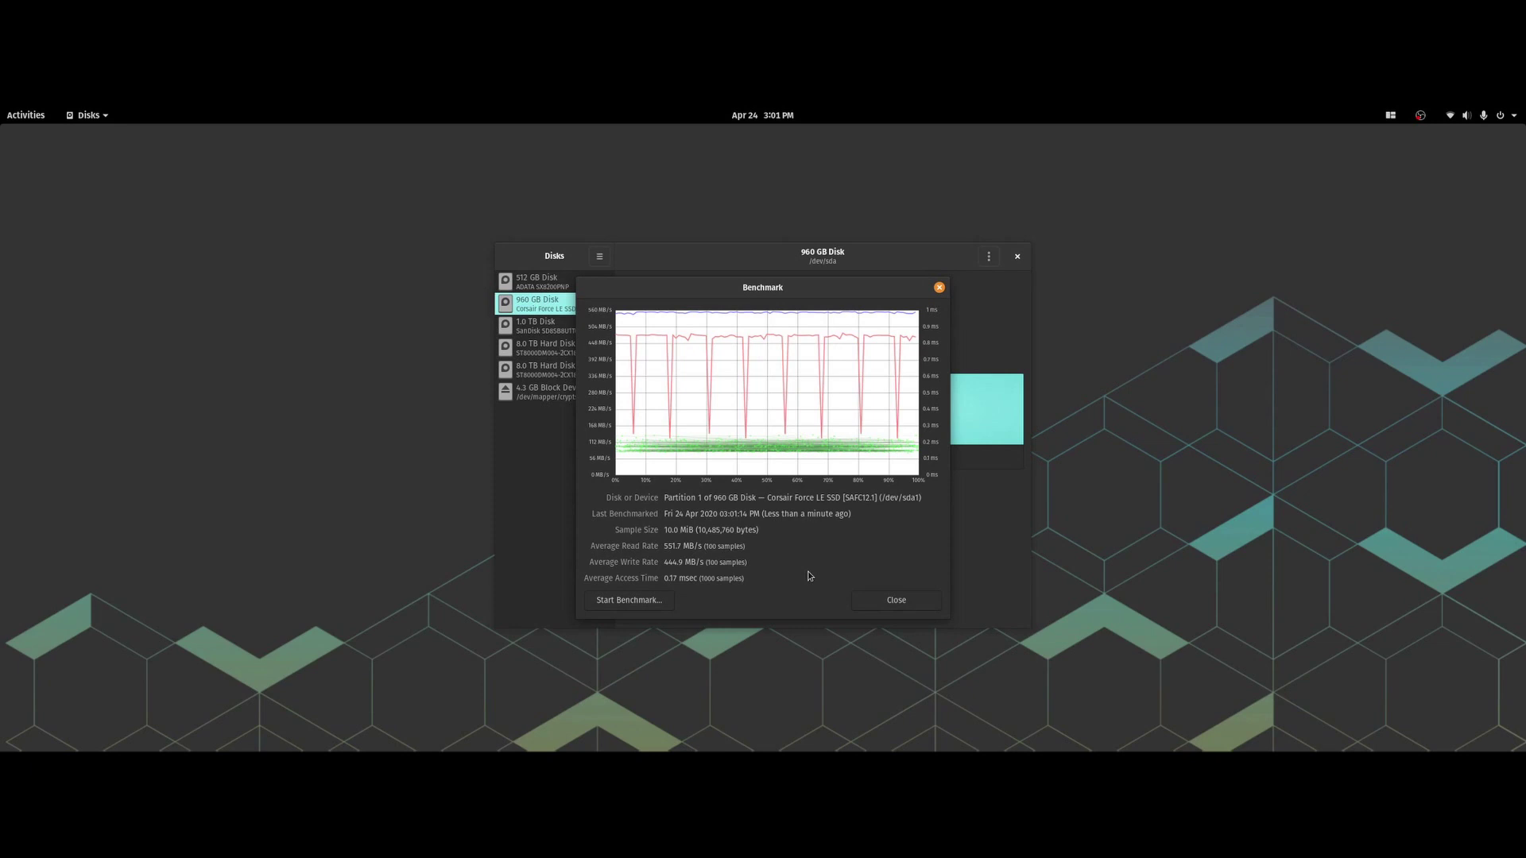
click(632, 599)
click(841, 572)
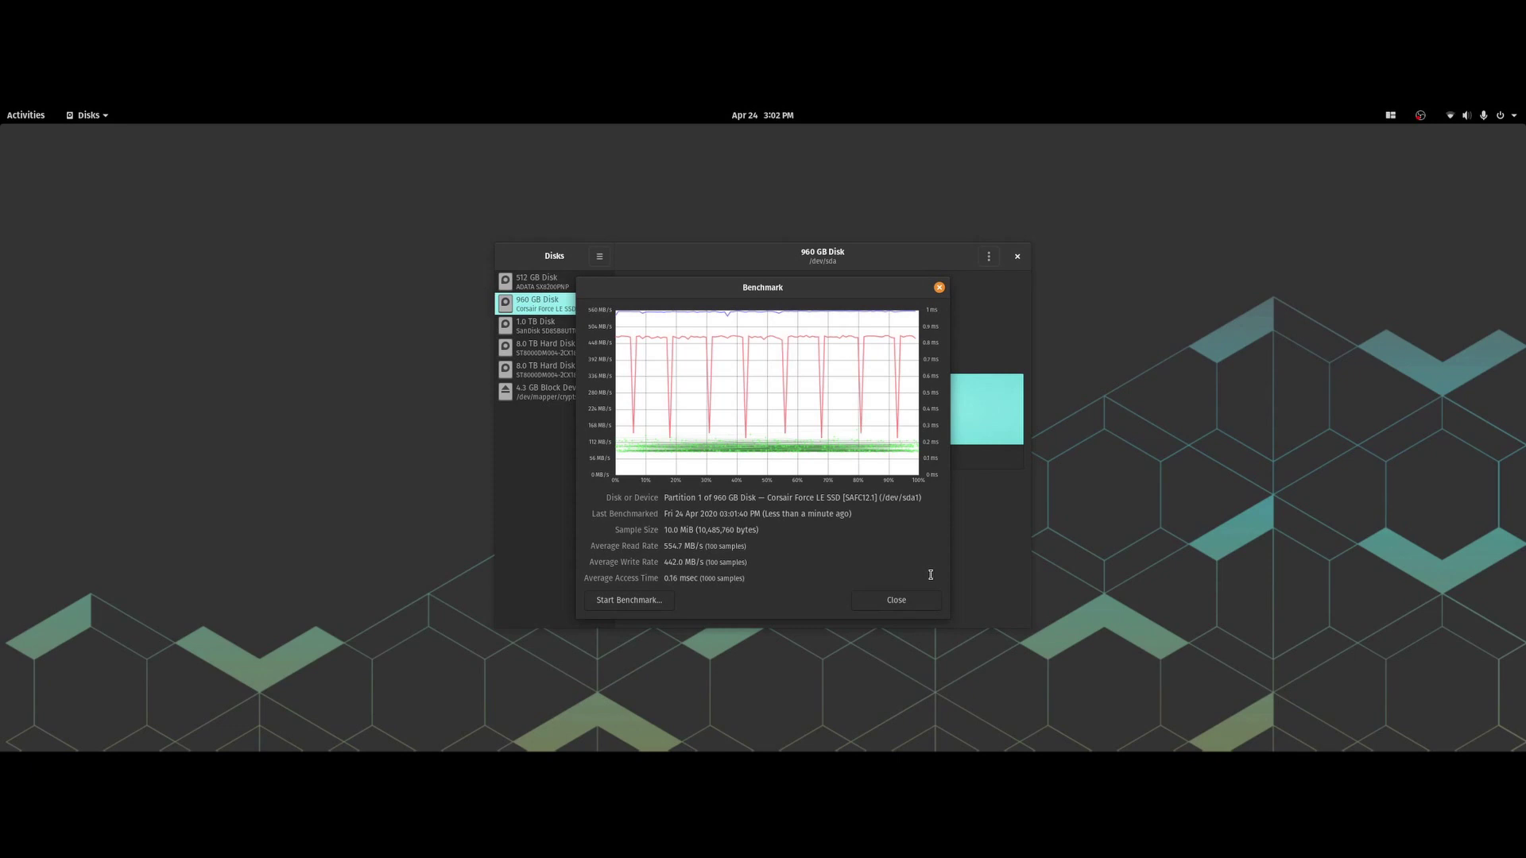
click(909, 605)
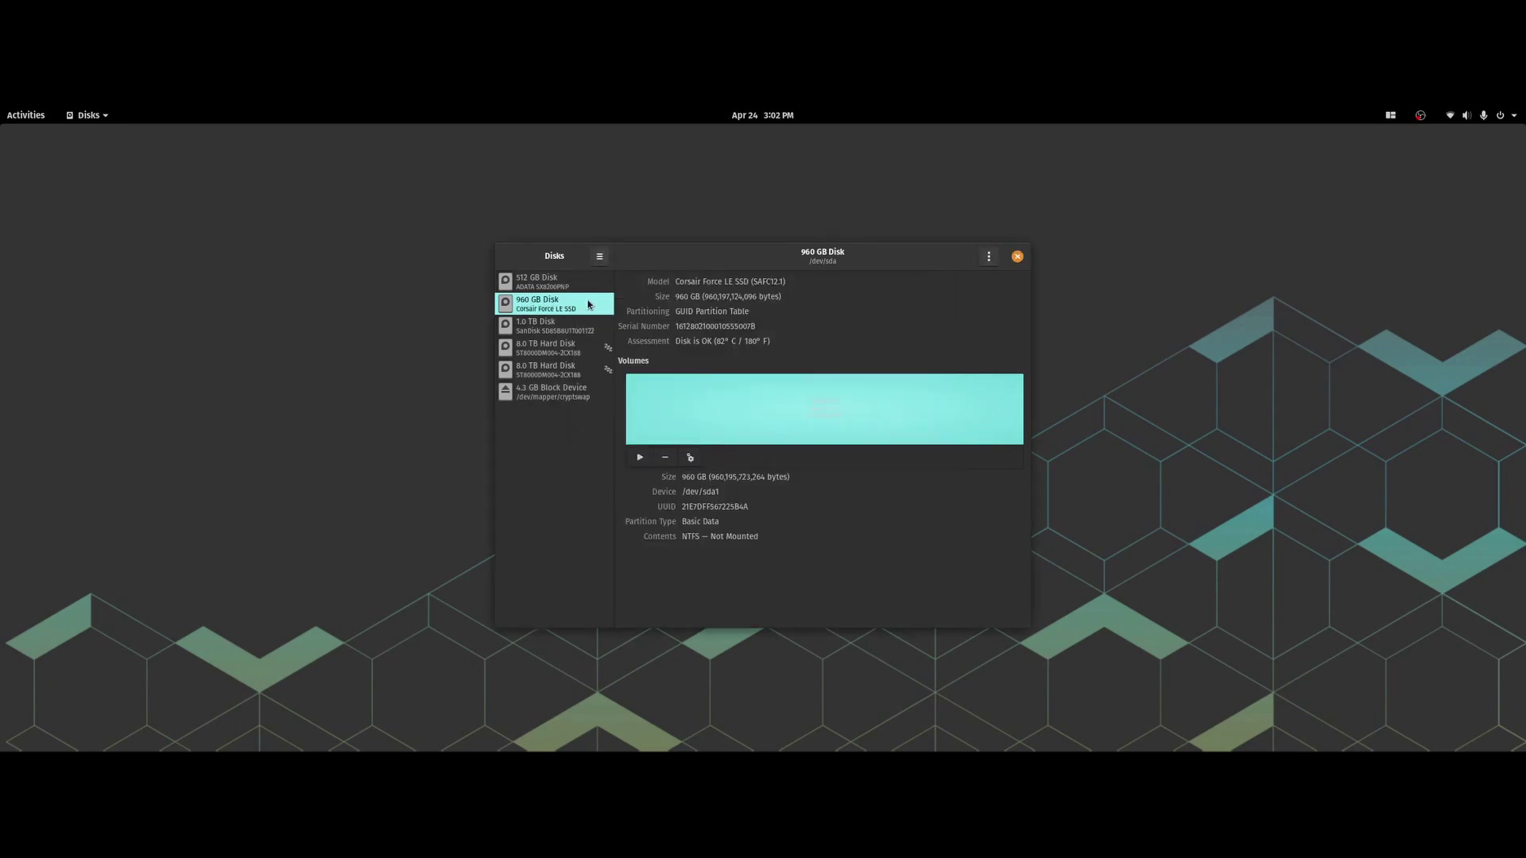
Format the entire 960 GB Corsair SSD to remove its NTFS partition
click(989, 256)
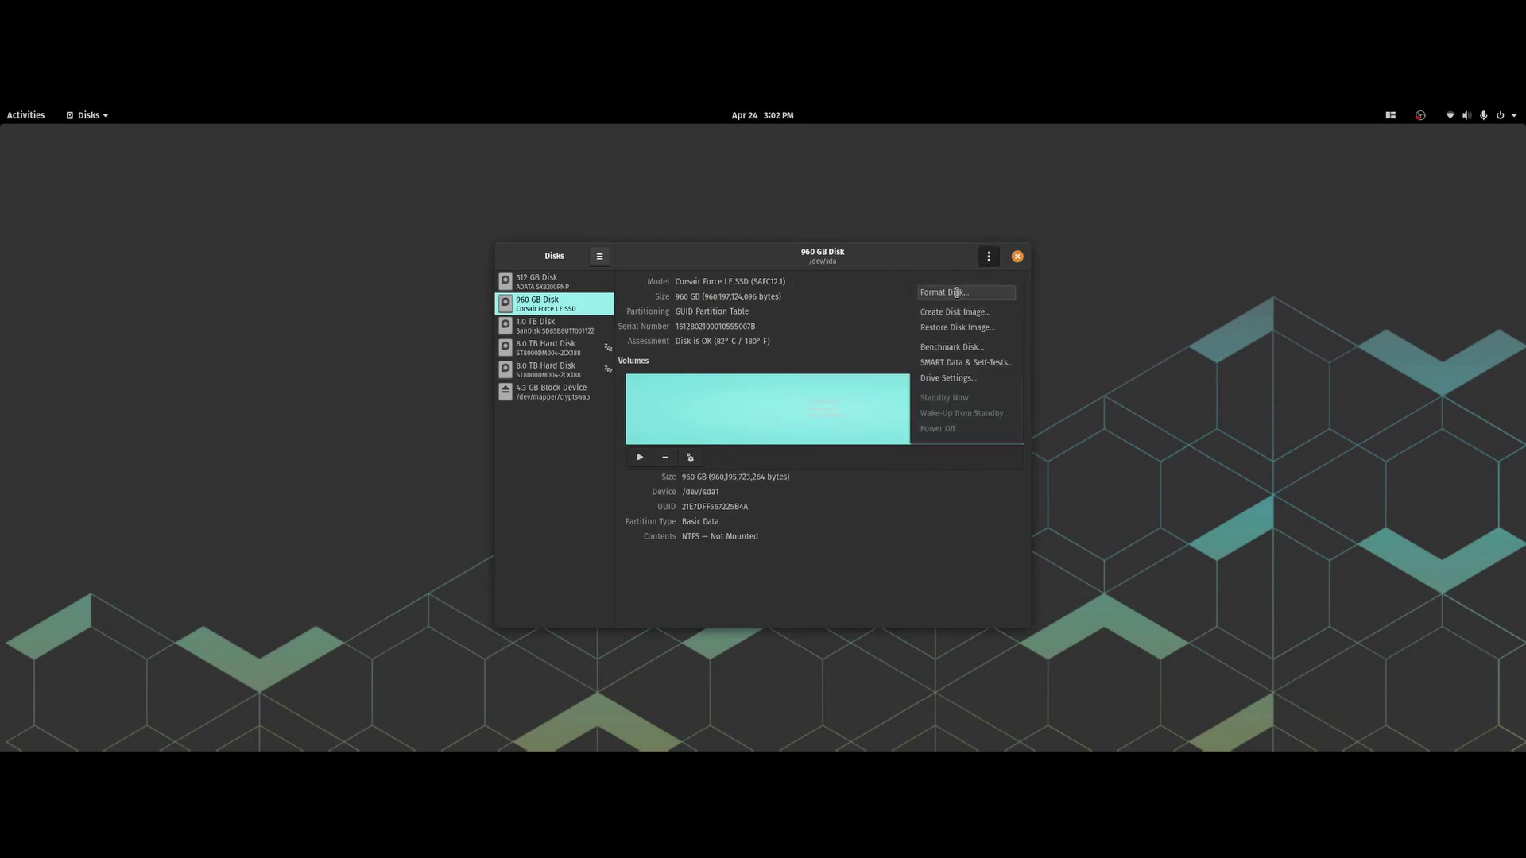
click(960, 294)
click(880, 487)
click(843, 533)
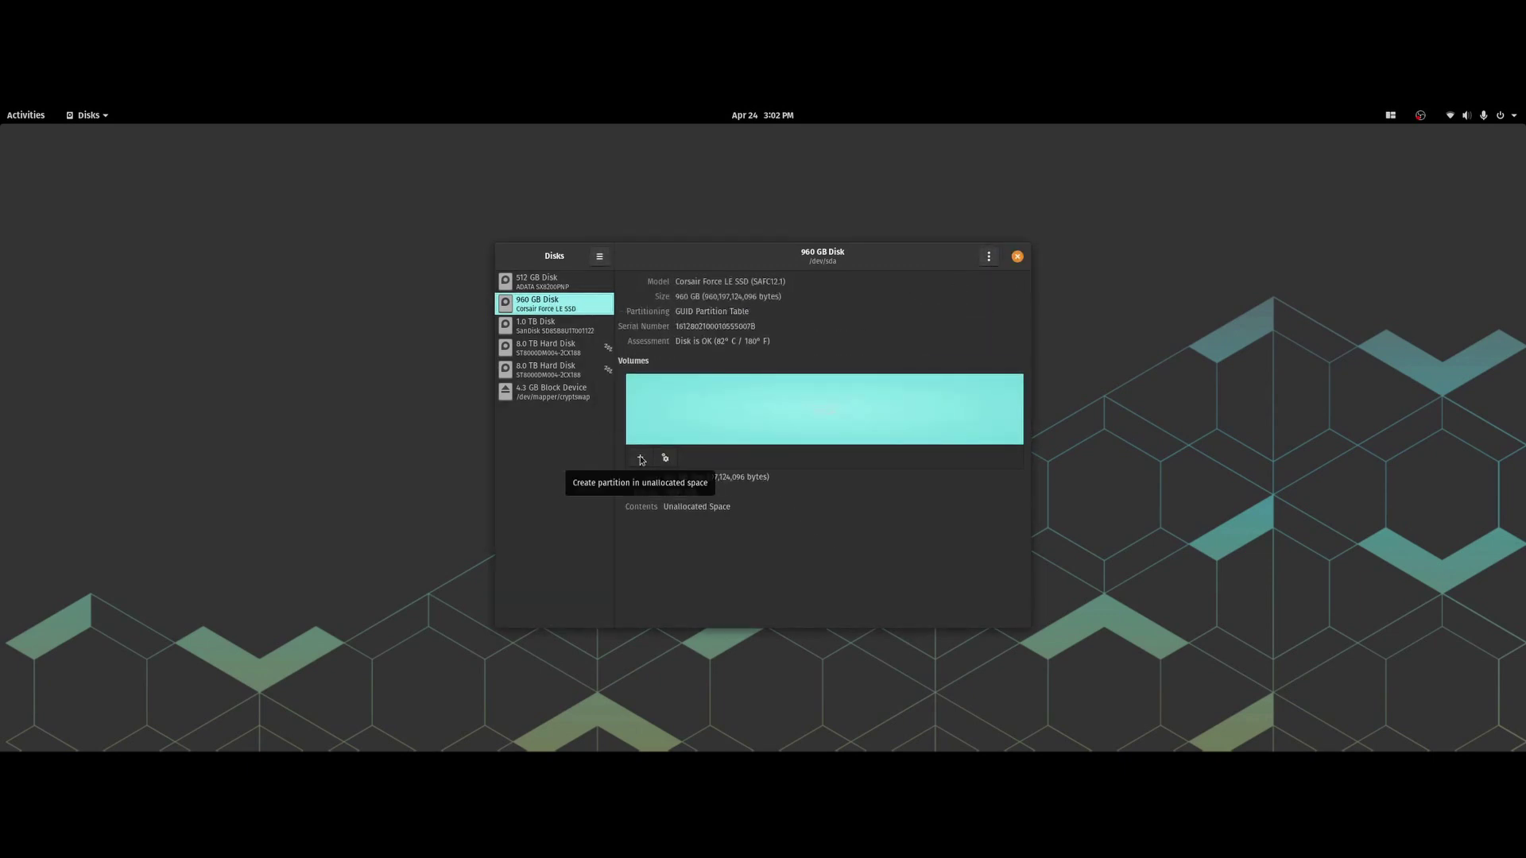
Create a full-size 960 GB Ext4 partition named "Ext4 SSD" on the Corsair SSD
click(642, 459)
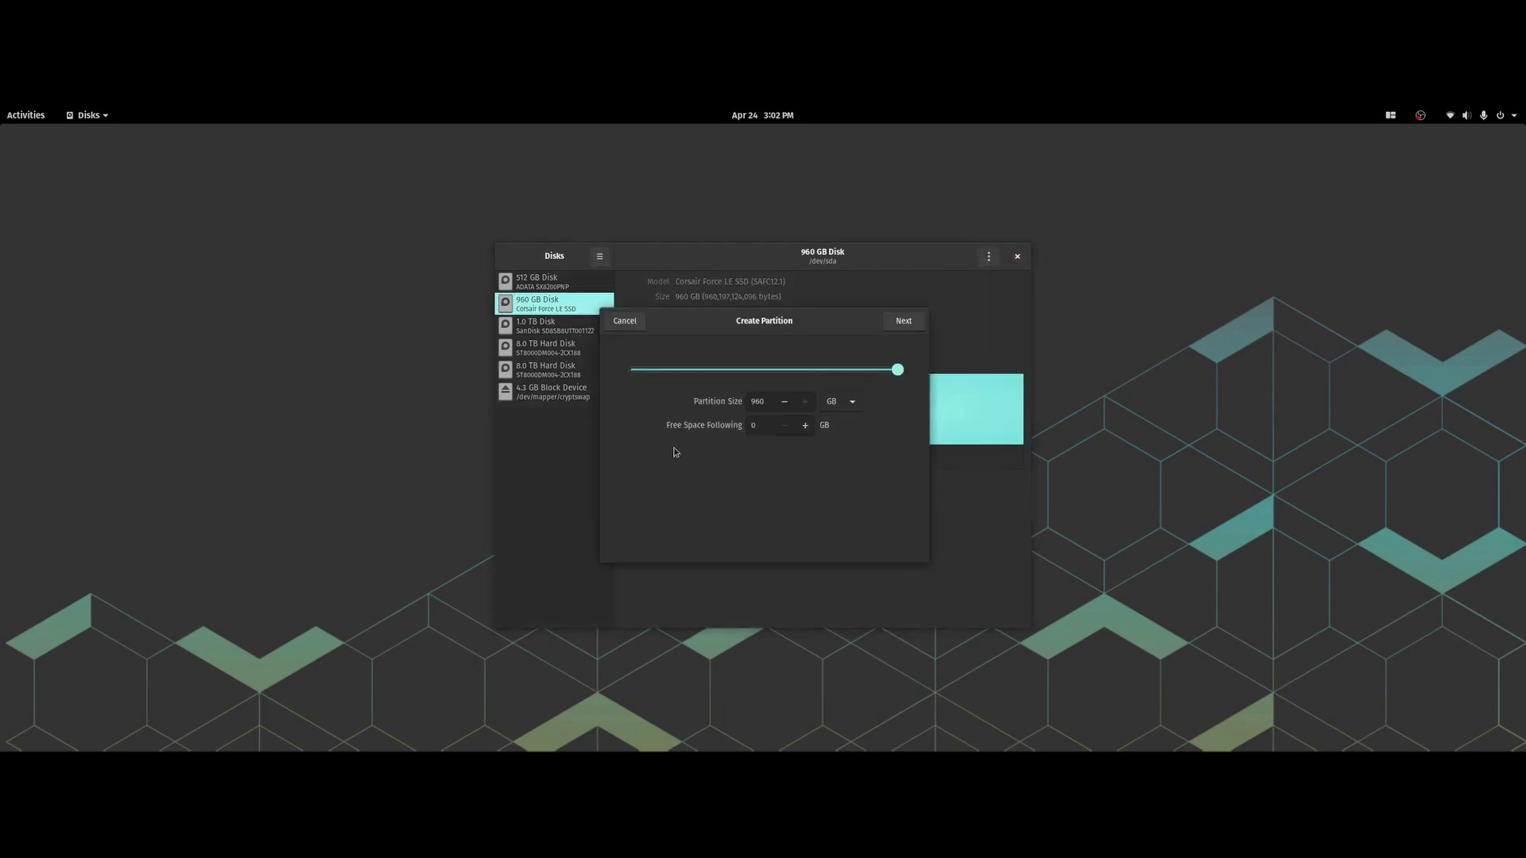
click(904, 320)
click(771, 370)
text(Ext4 SSD)
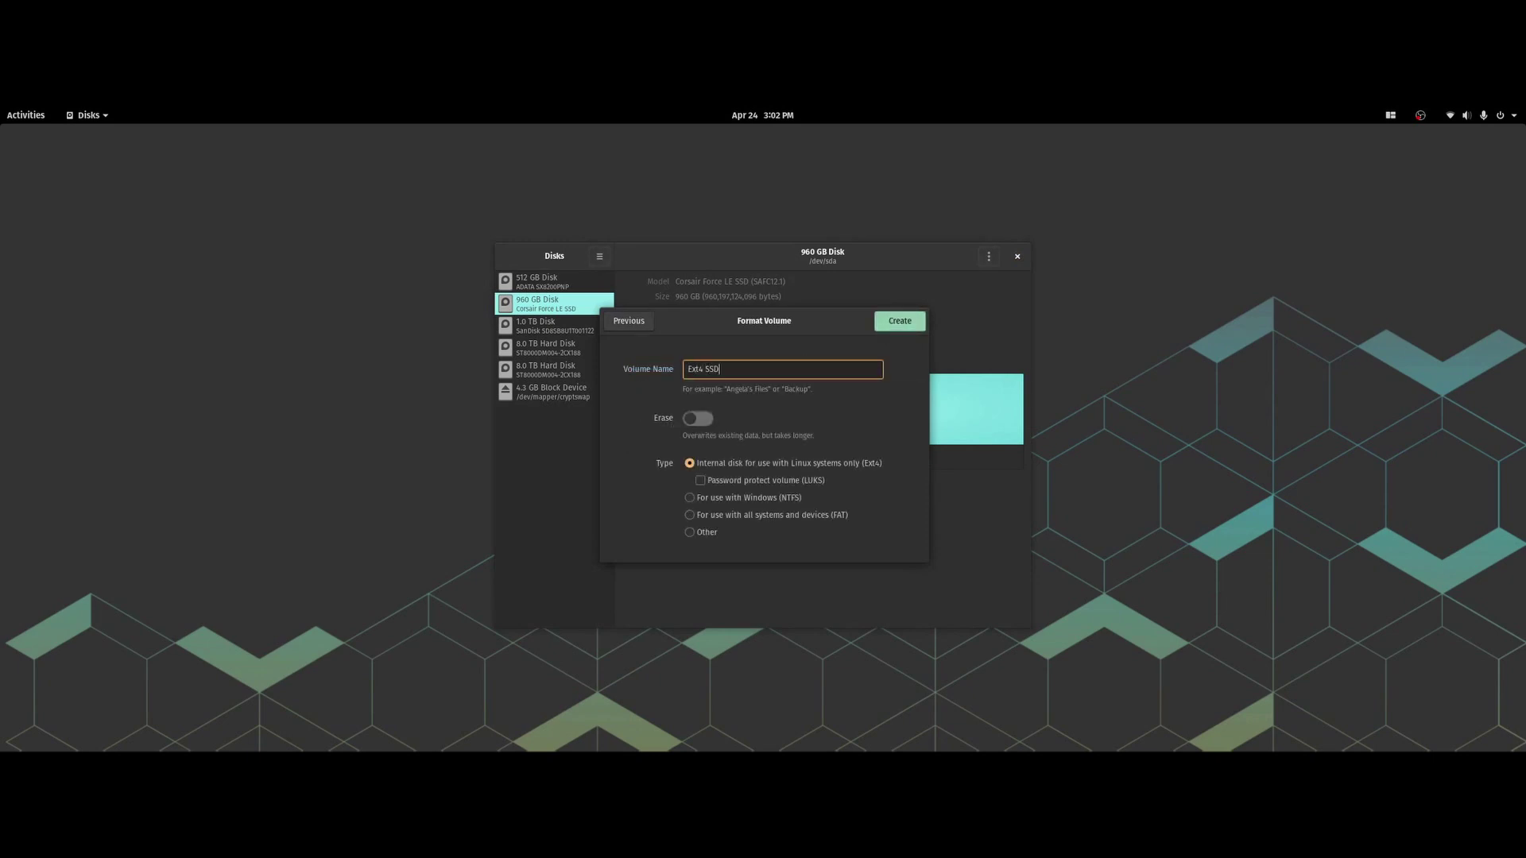
click(916, 322)
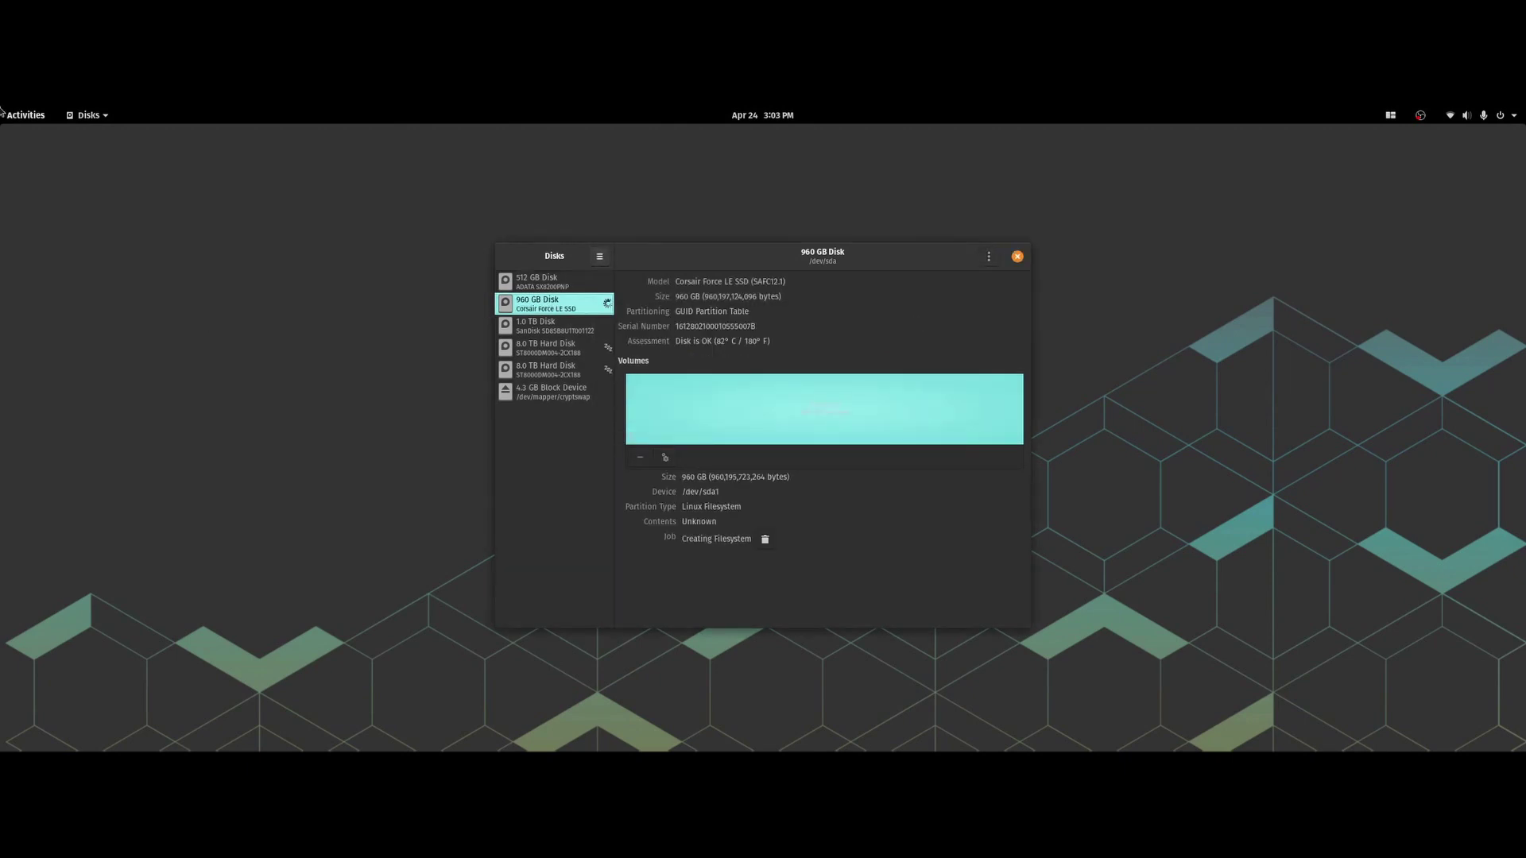
Switch to the Calculator app by searching the system for "cal"
mouse_move(1, 111)
text(dal)
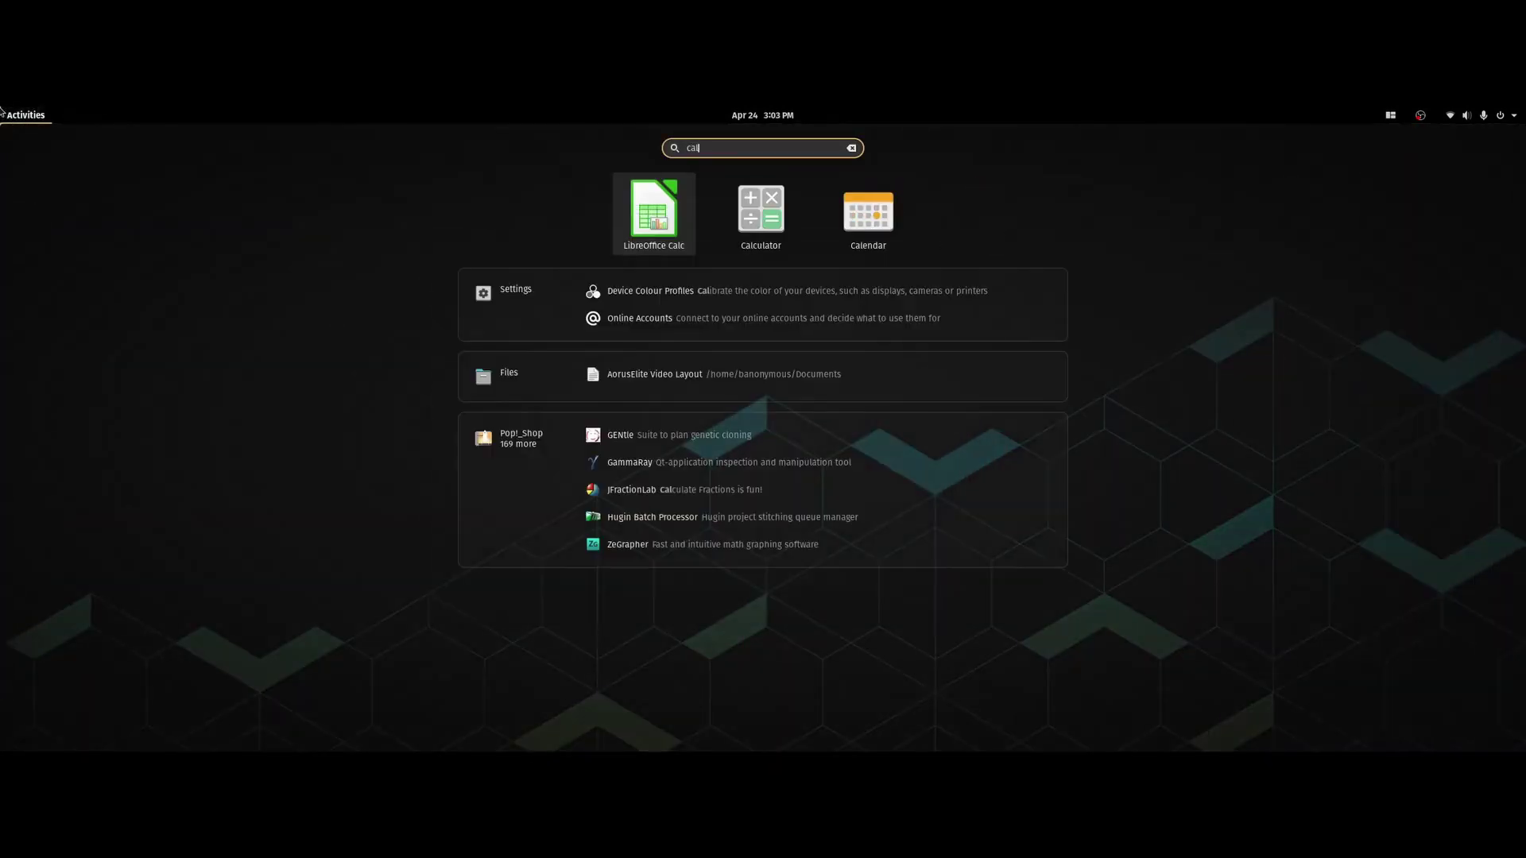
key(Right)
key(Return)
Average the three NTFS SSD read rates by adding 549.2, 551.7 and 554.7, dividing the sum by 3, and clear the entry
click(77, 317)
click(45, 317)
click(110, 295)
click(77, 362)
click(78, 342)
click(143, 362)
double_click(77, 318)
click(44, 340)
click(51, 295)
click(144, 363)
click(77, 318)
click(77, 318)
click(44, 317)
click(77, 362)
click(51, 298)
click(168, 371)
click(143, 299)
click(111, 340)
click(185, 366)
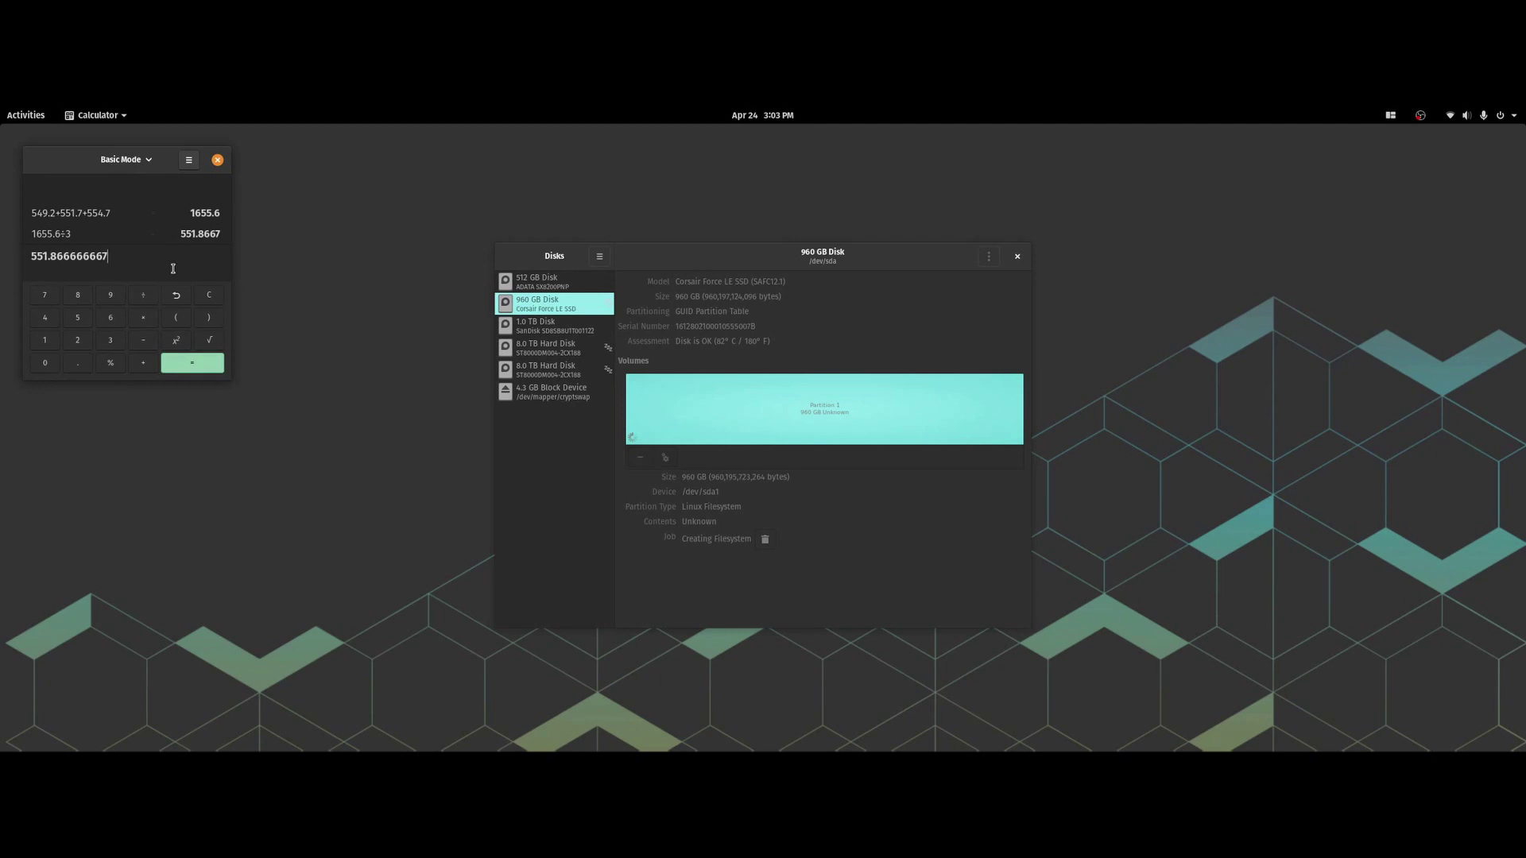
click(216, 298)
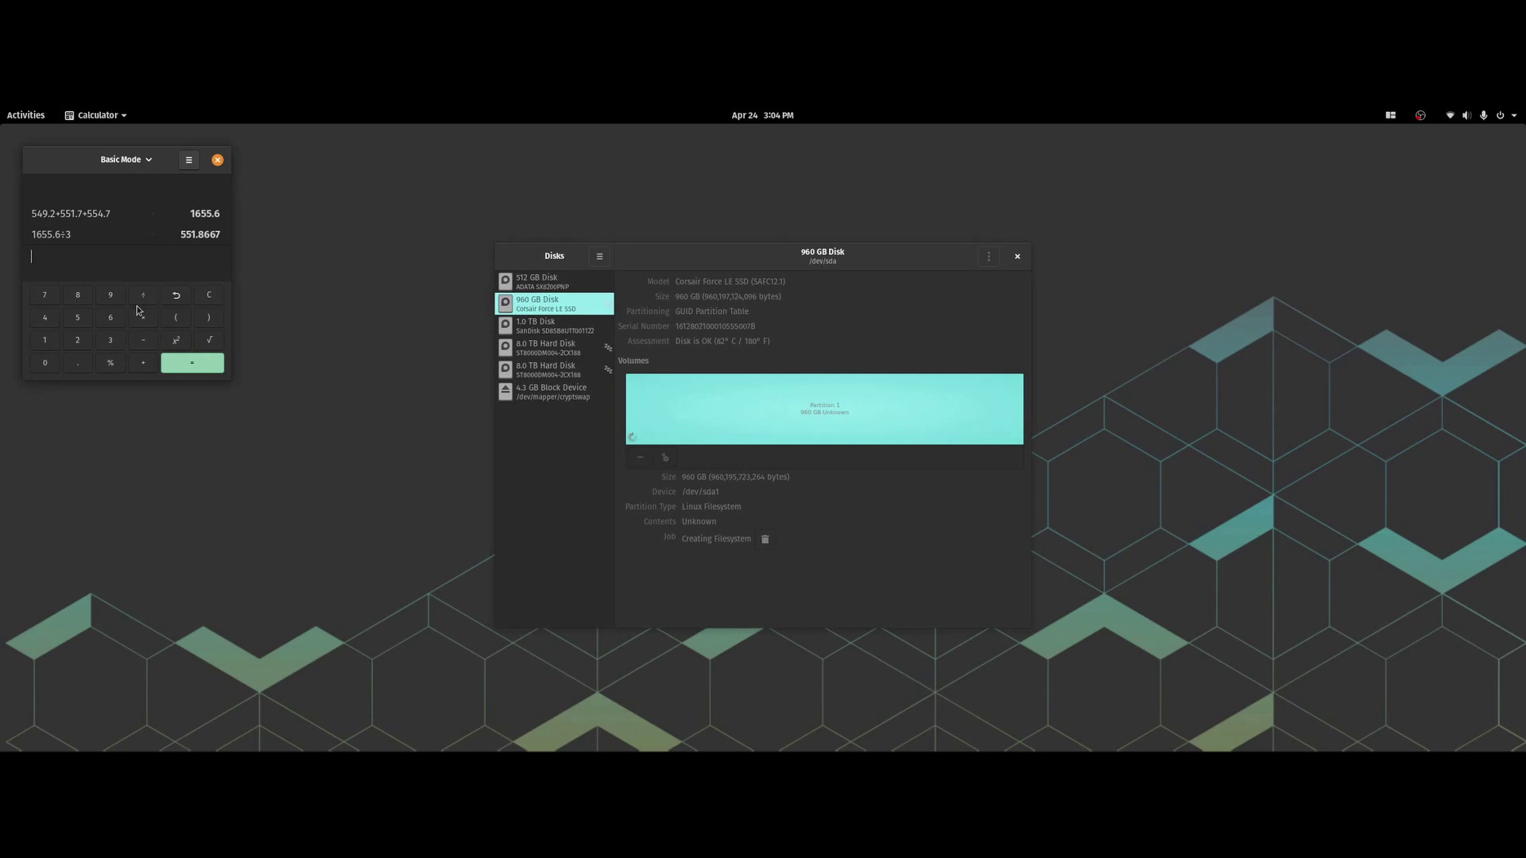
Average the three NTFS SSD write rates by adding 446.5, 444.9 and 442.0, dividing the sum by 3, and clear the entry
double_click(45, 318)
click(109, 318)
click(78, 363)
click(78, 318)
click(144, 366)
double_click(45, 318)
click(46, 318)
click(78, 363)
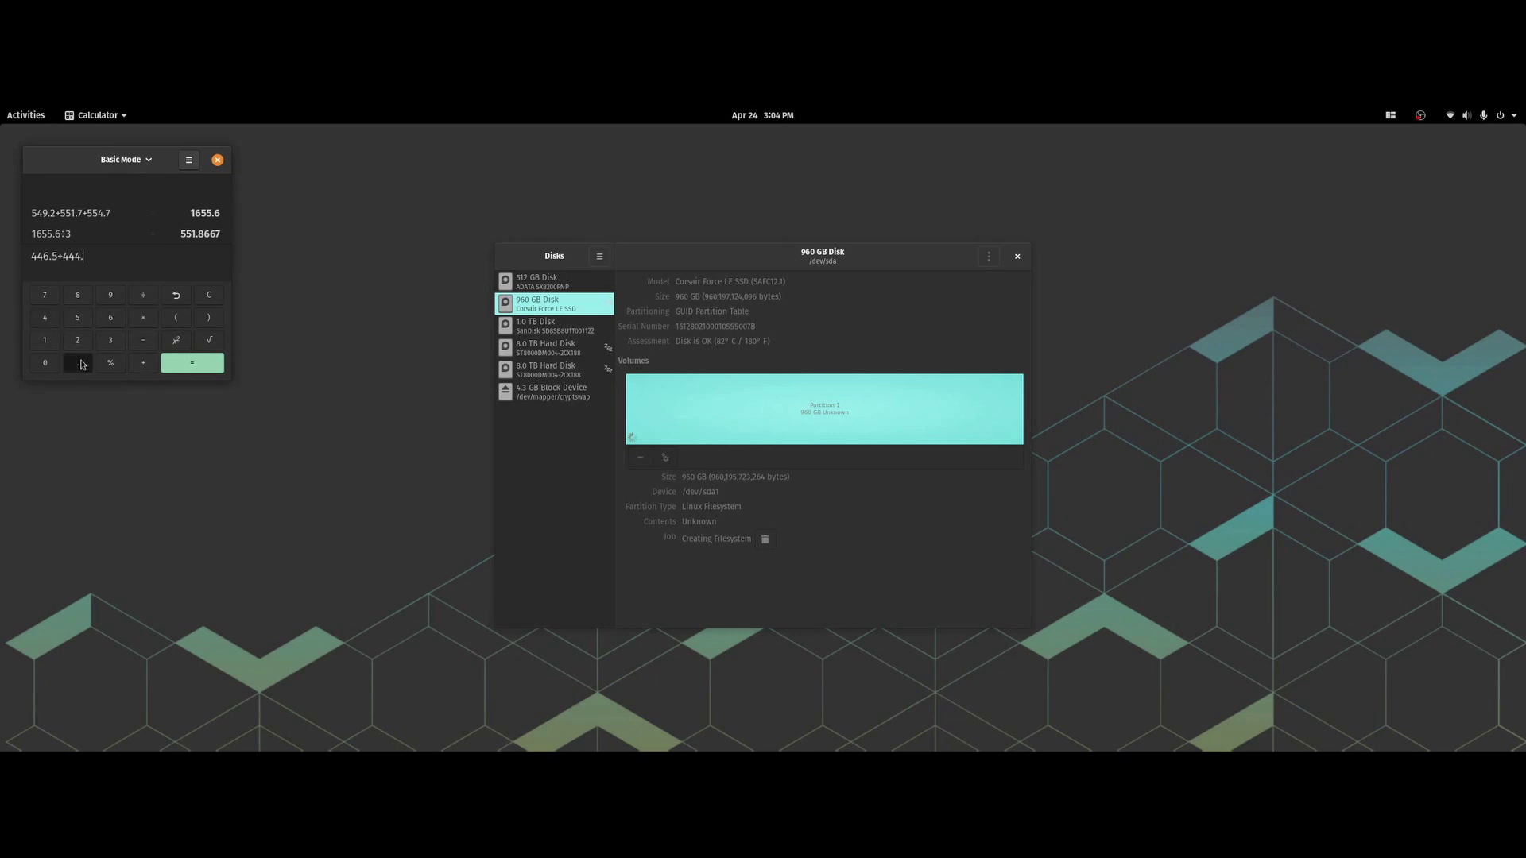
click(110, 295)
click(144, 364)
double_click(46, 317)
click(78, 341)
click(46, 363)
click(191, 363)
click(143, 296)
click(111, 341)
click(179, 365)
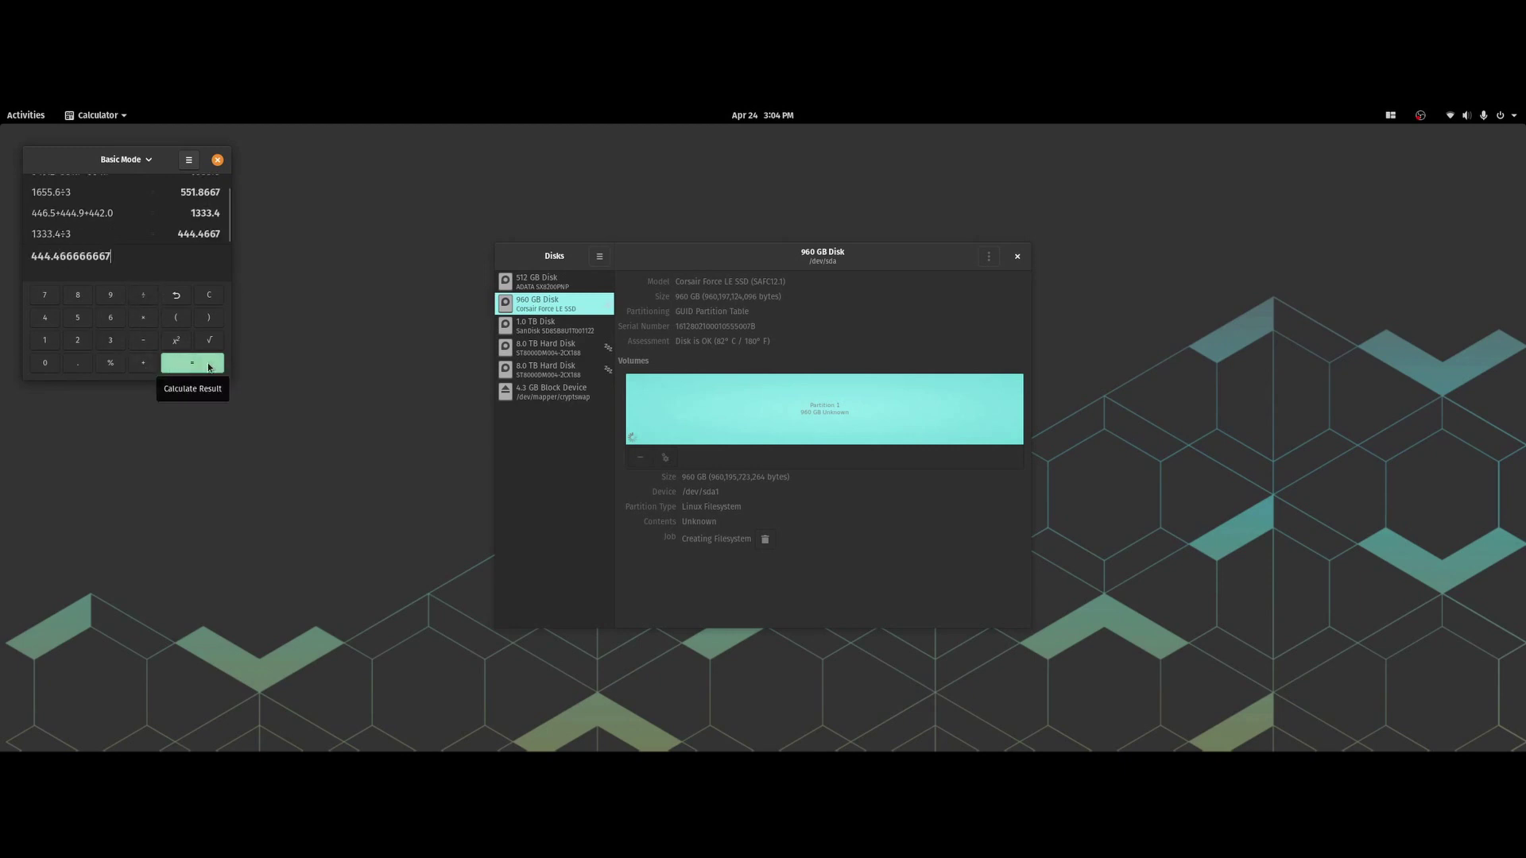
click(210, 294)
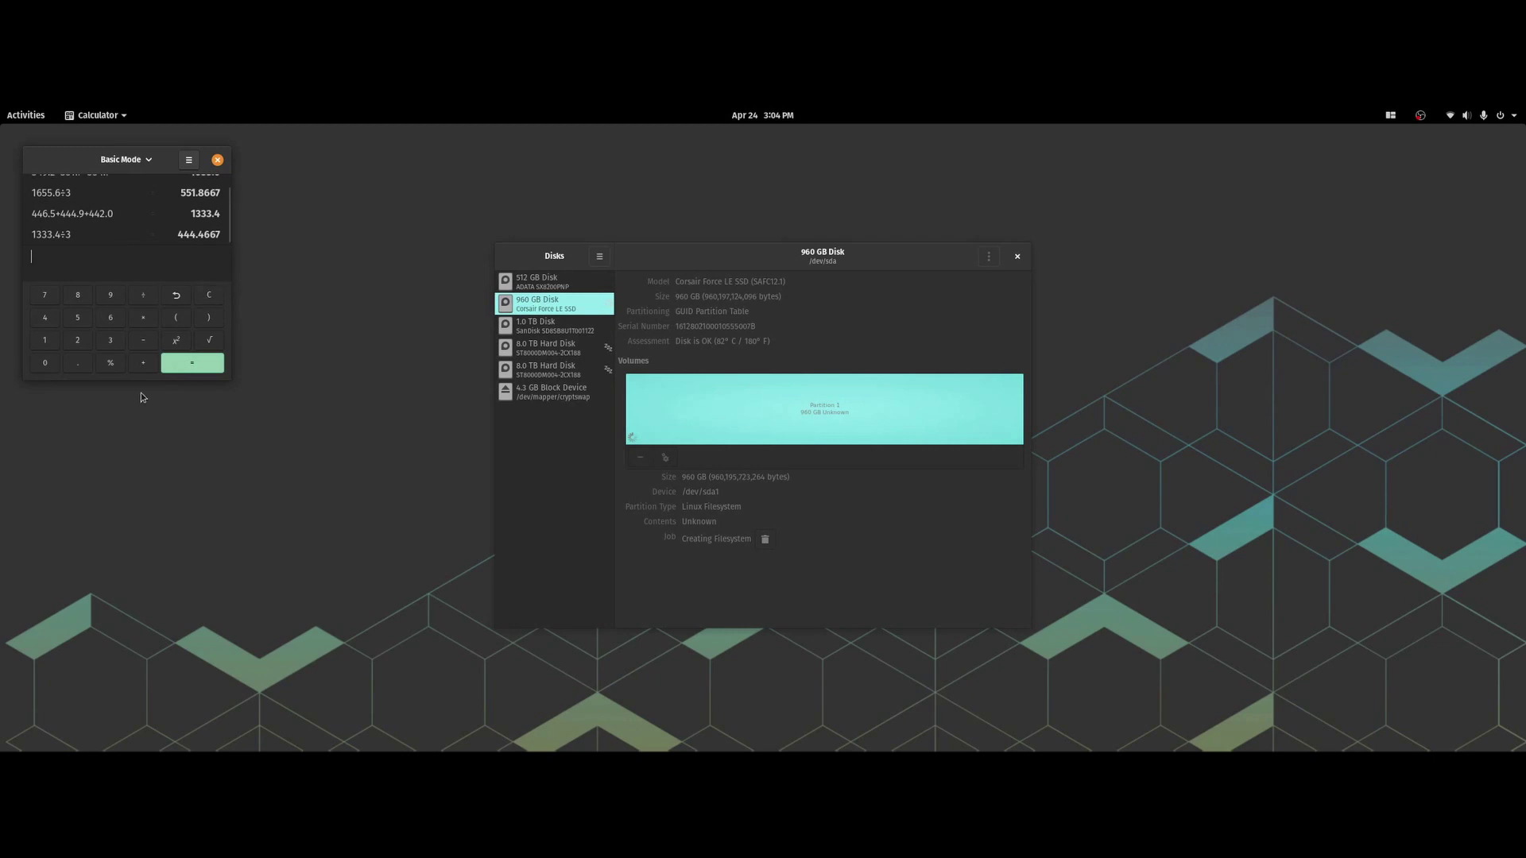
Average the three NTFS SSD access times by adding 0.17, 0.17 and 0.16 and dividing the sum by 3
click(77, 368)
click(46, 339)
click(46, 297)
click(142, 365)
click(77, 364)
click(44, 340)
click(47, 298)
click(143, 362)
click(77, 362)
click(109, 320)
click(176, 364)
text(/)
click(110, 342)
click(175, 369)
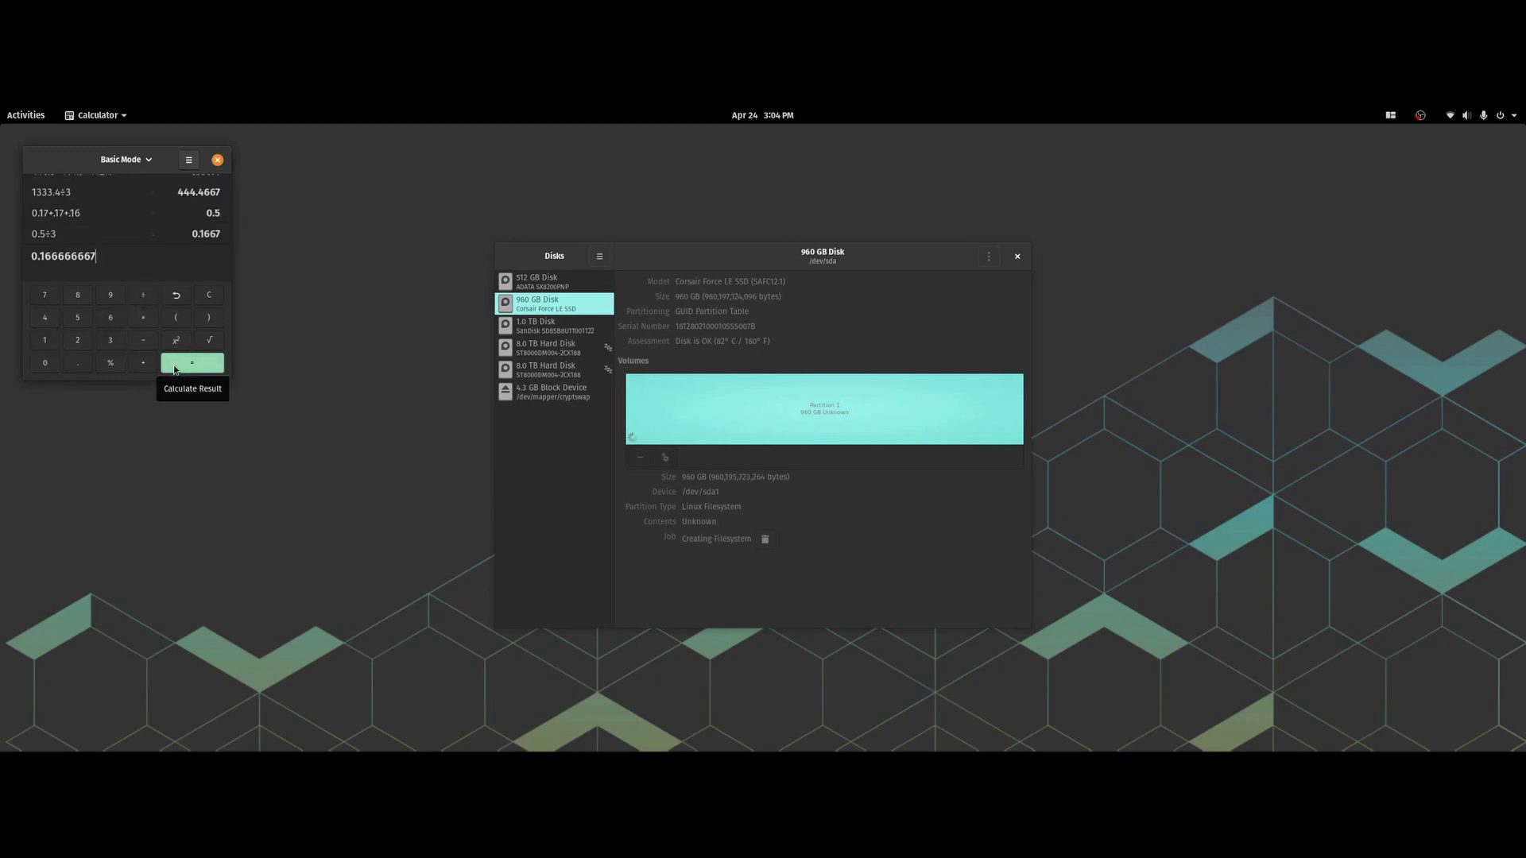
Close the cleared calculator and benchmark the 960 GB disk's Ext4 partition with the write benchmark enabled
click(209, 294)
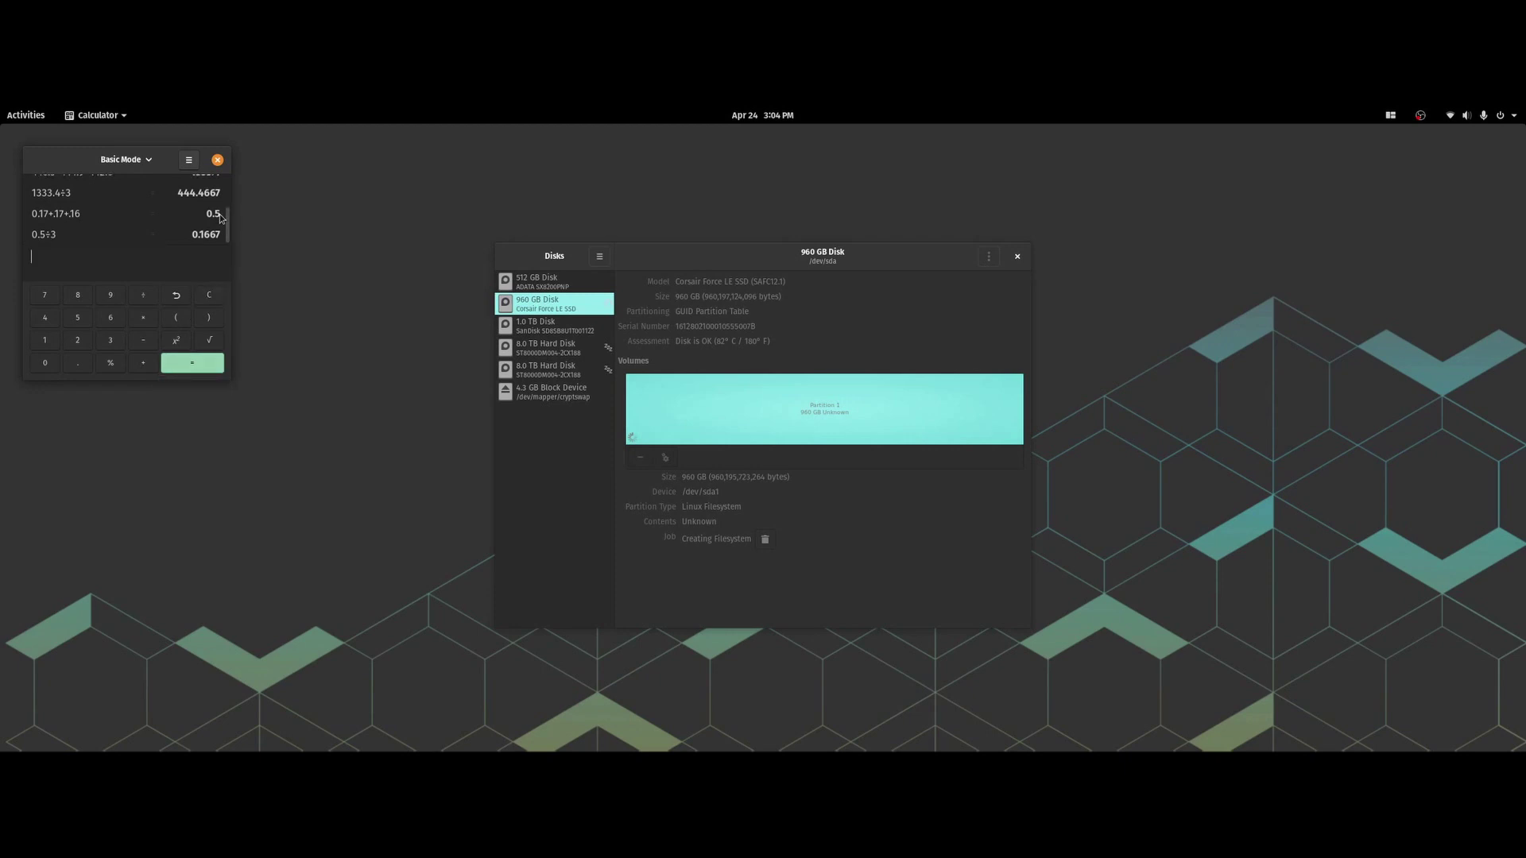
click(218, 160)
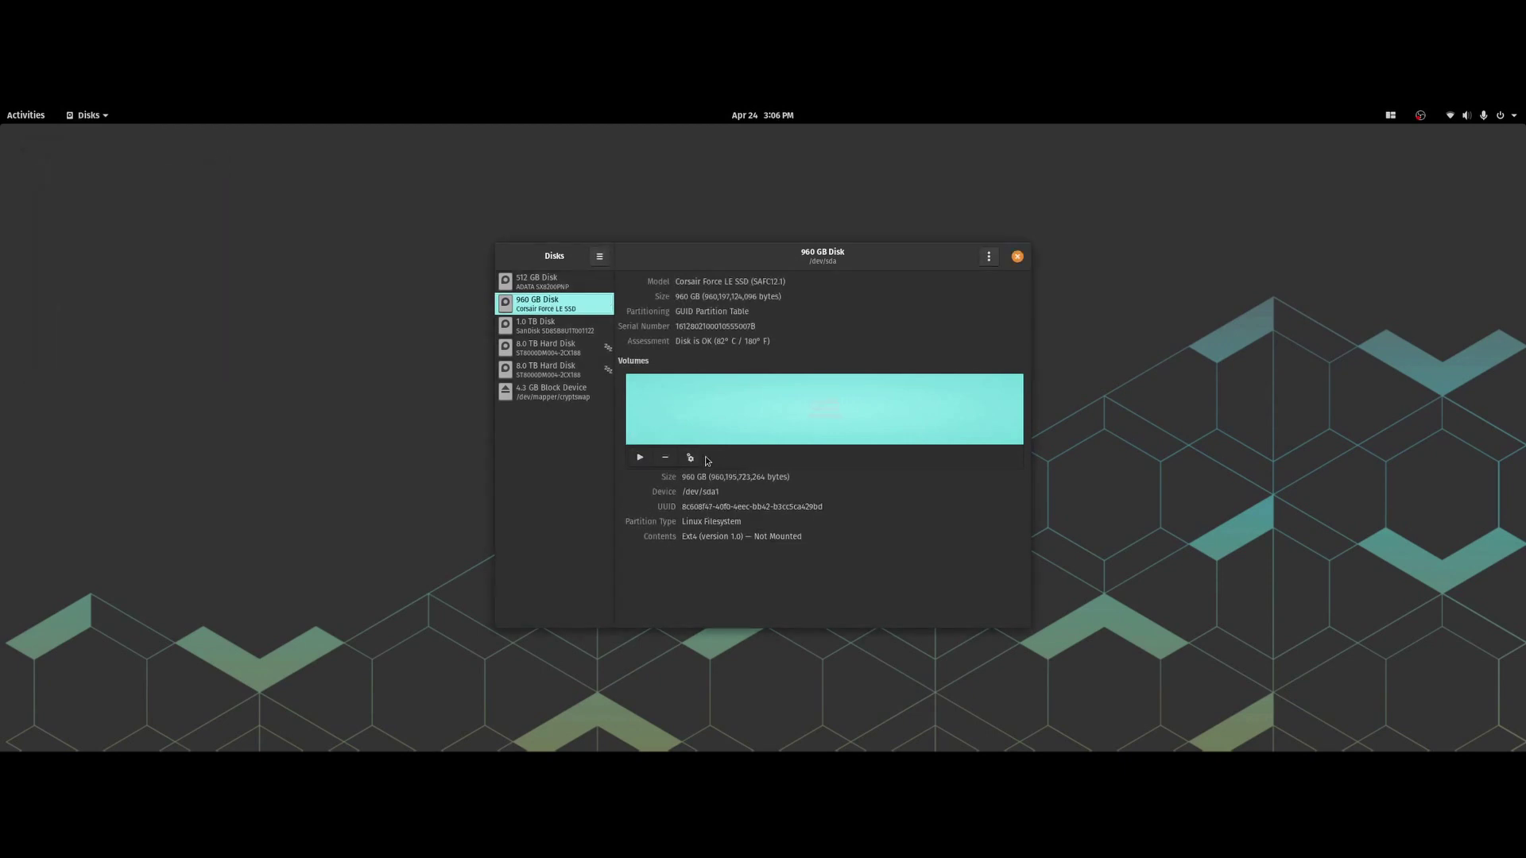
click(692, 457)
click(768, 550)
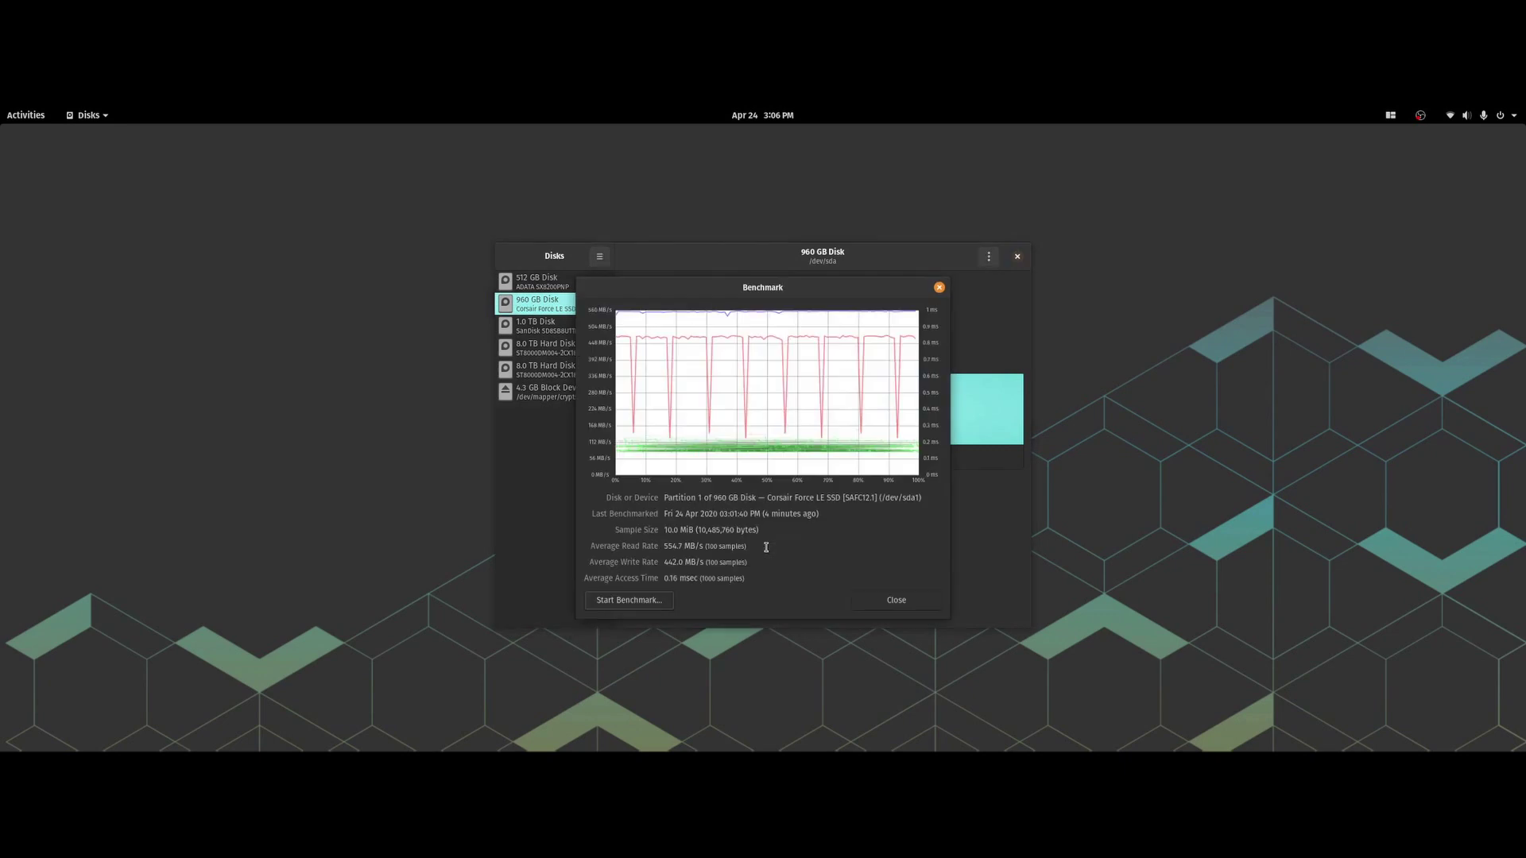
click(653, 600)
click(794, 572)
key(Return)
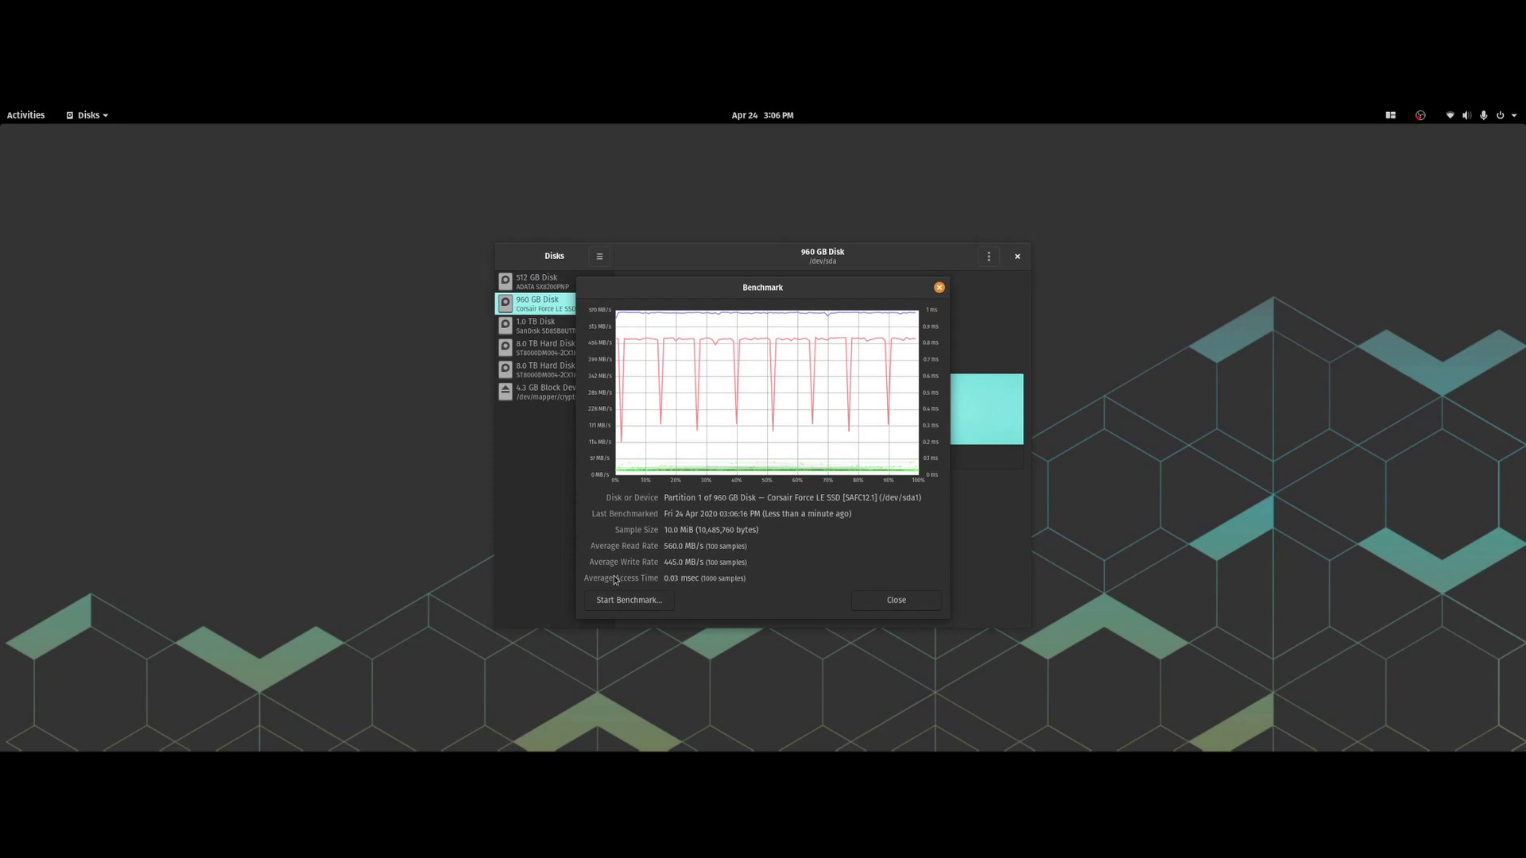
Run the Ext4 SSD partition benchmark two more times with 100 transfer samples of 10 MiB and 1000 access-time samples
click(640, 598)
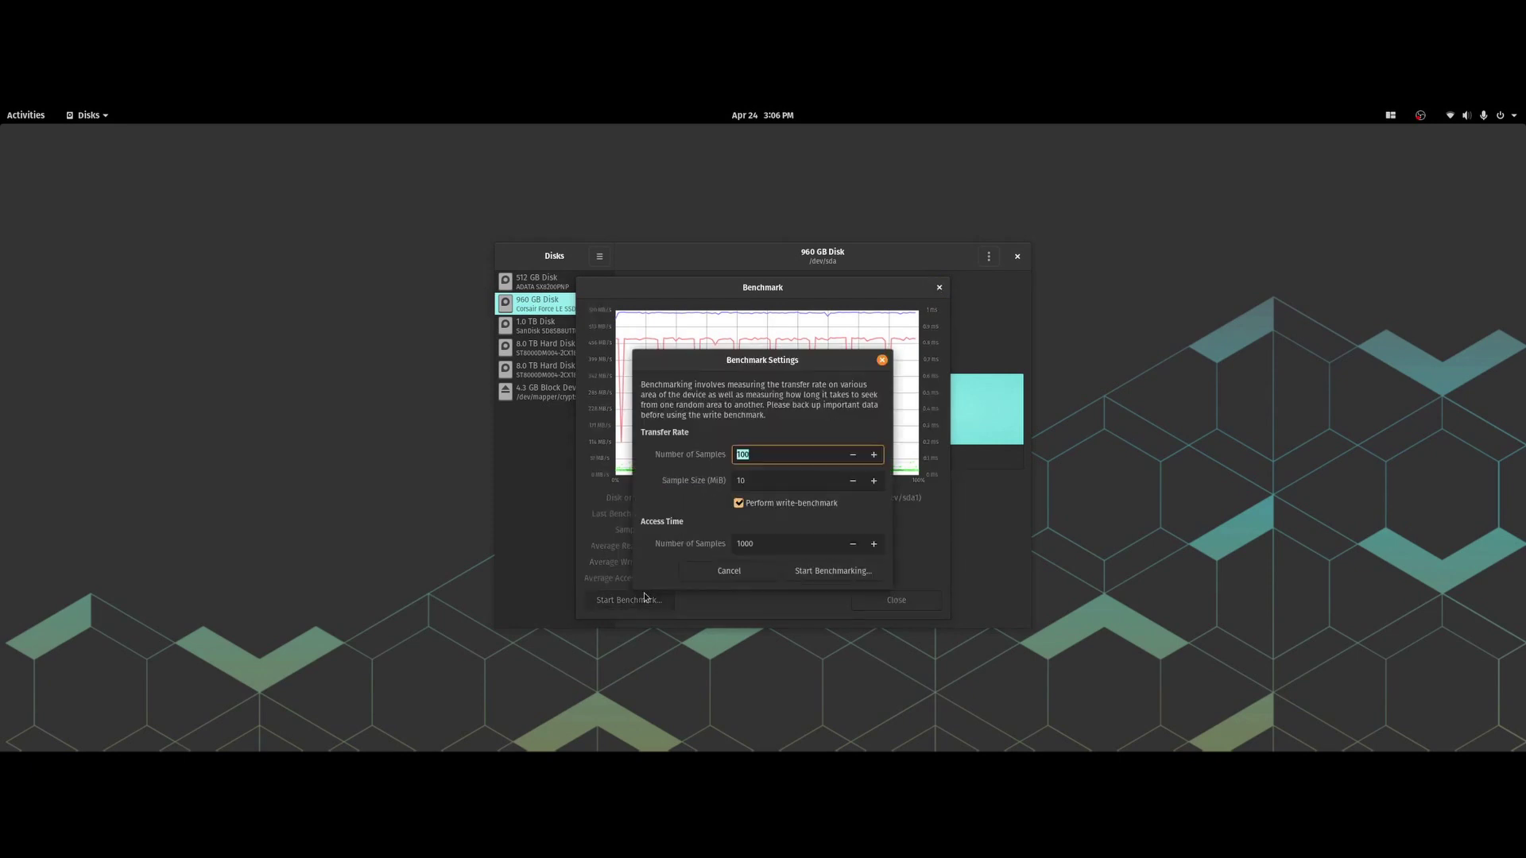
click(812, 572)
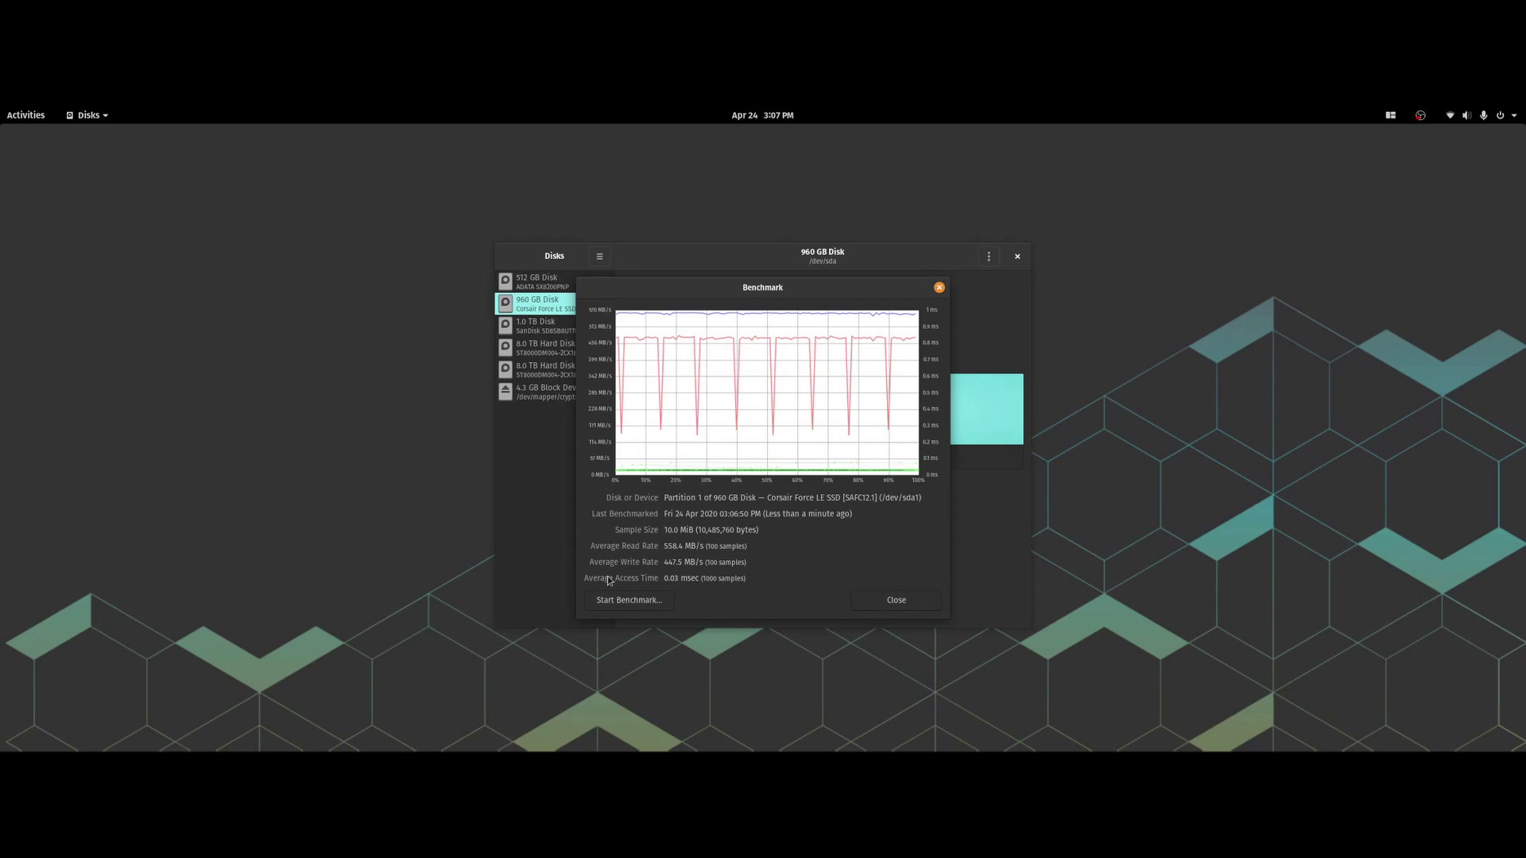
click(662, 601)
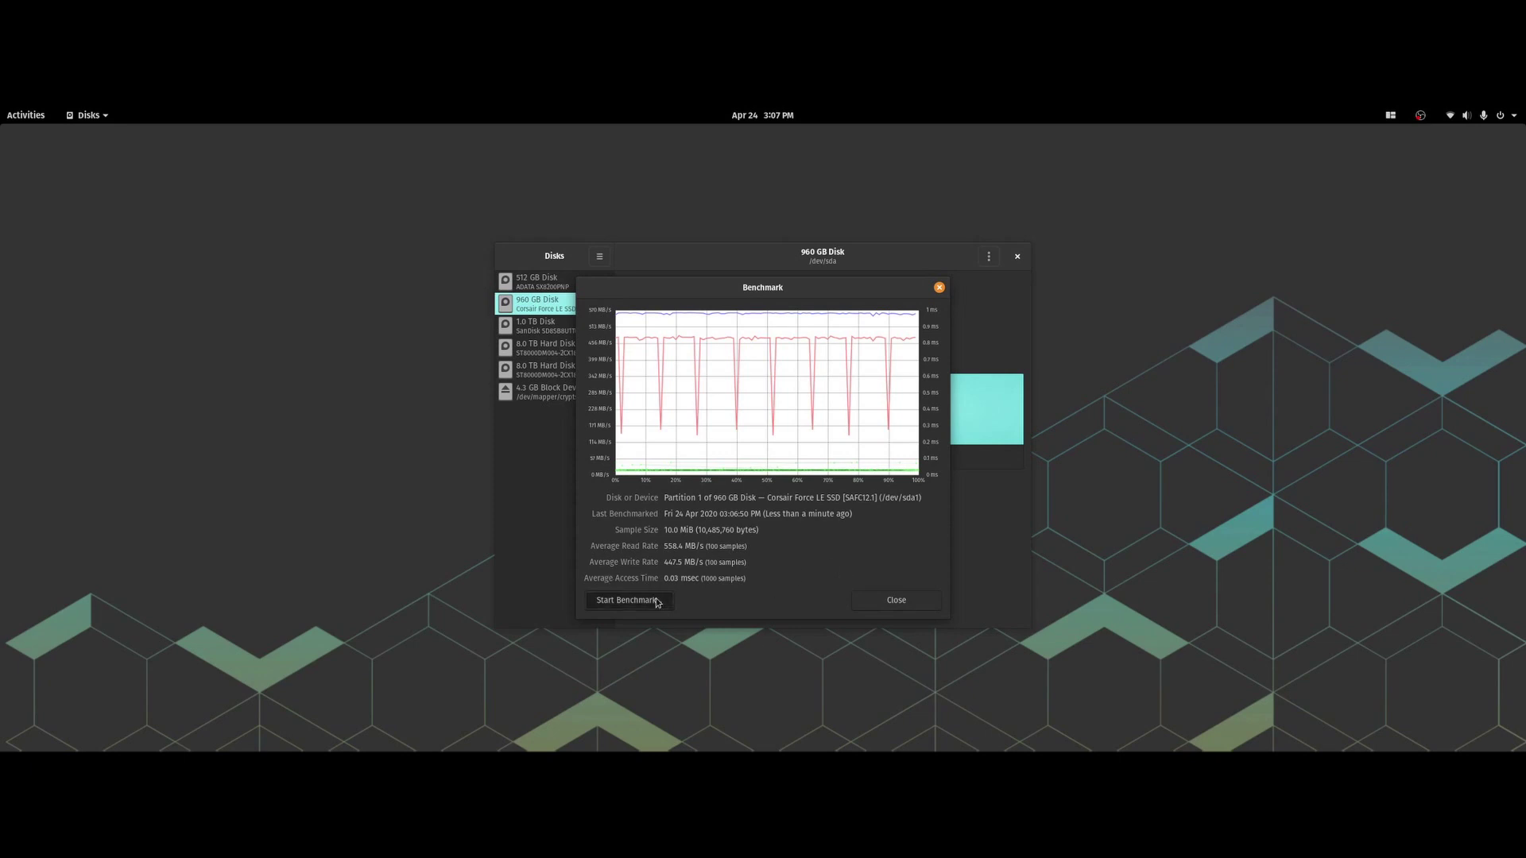
click(823, 571)
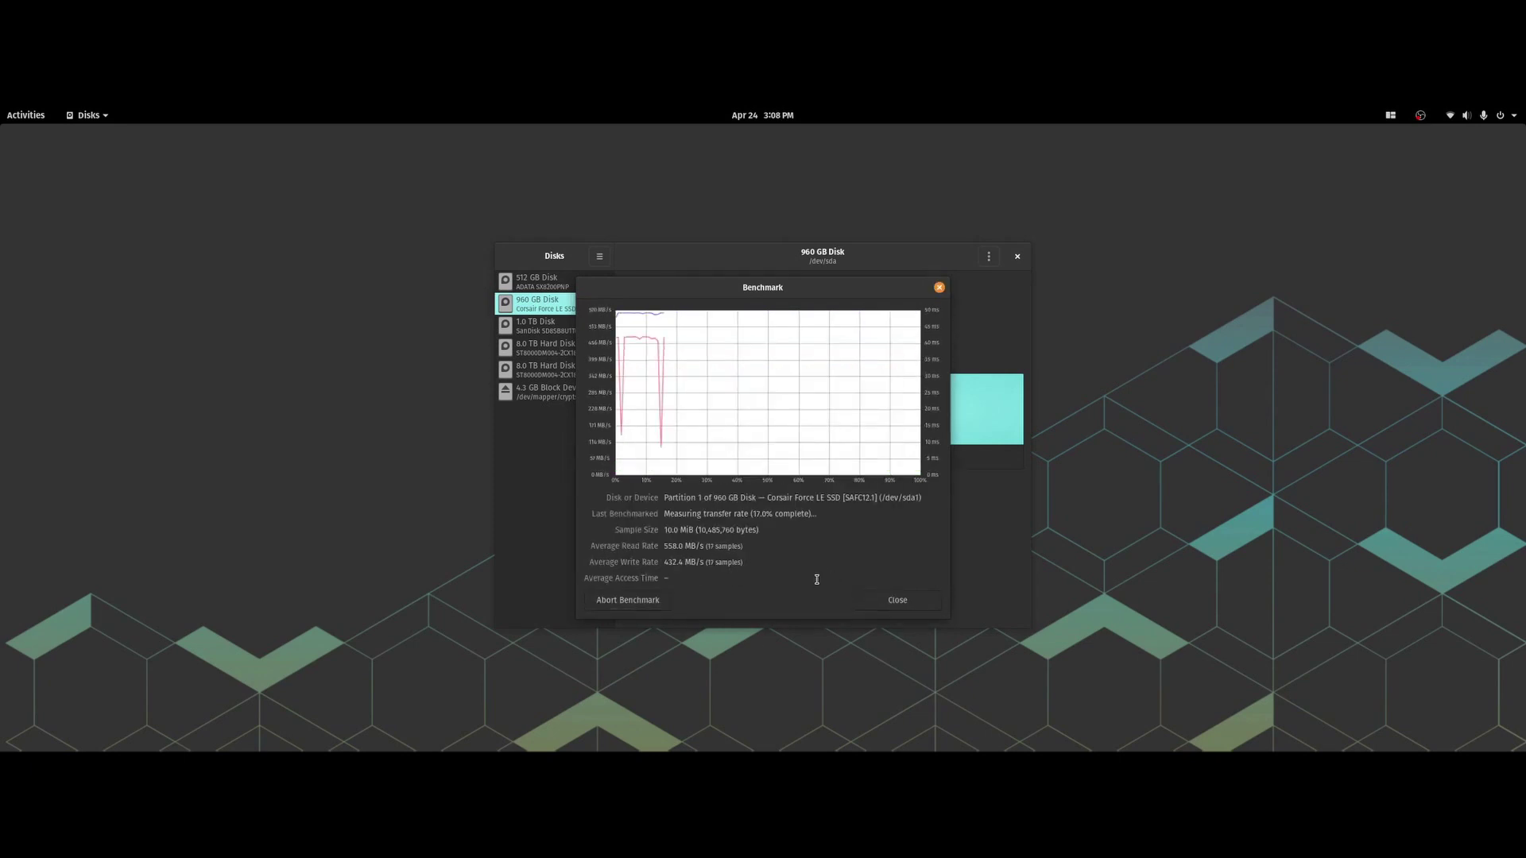
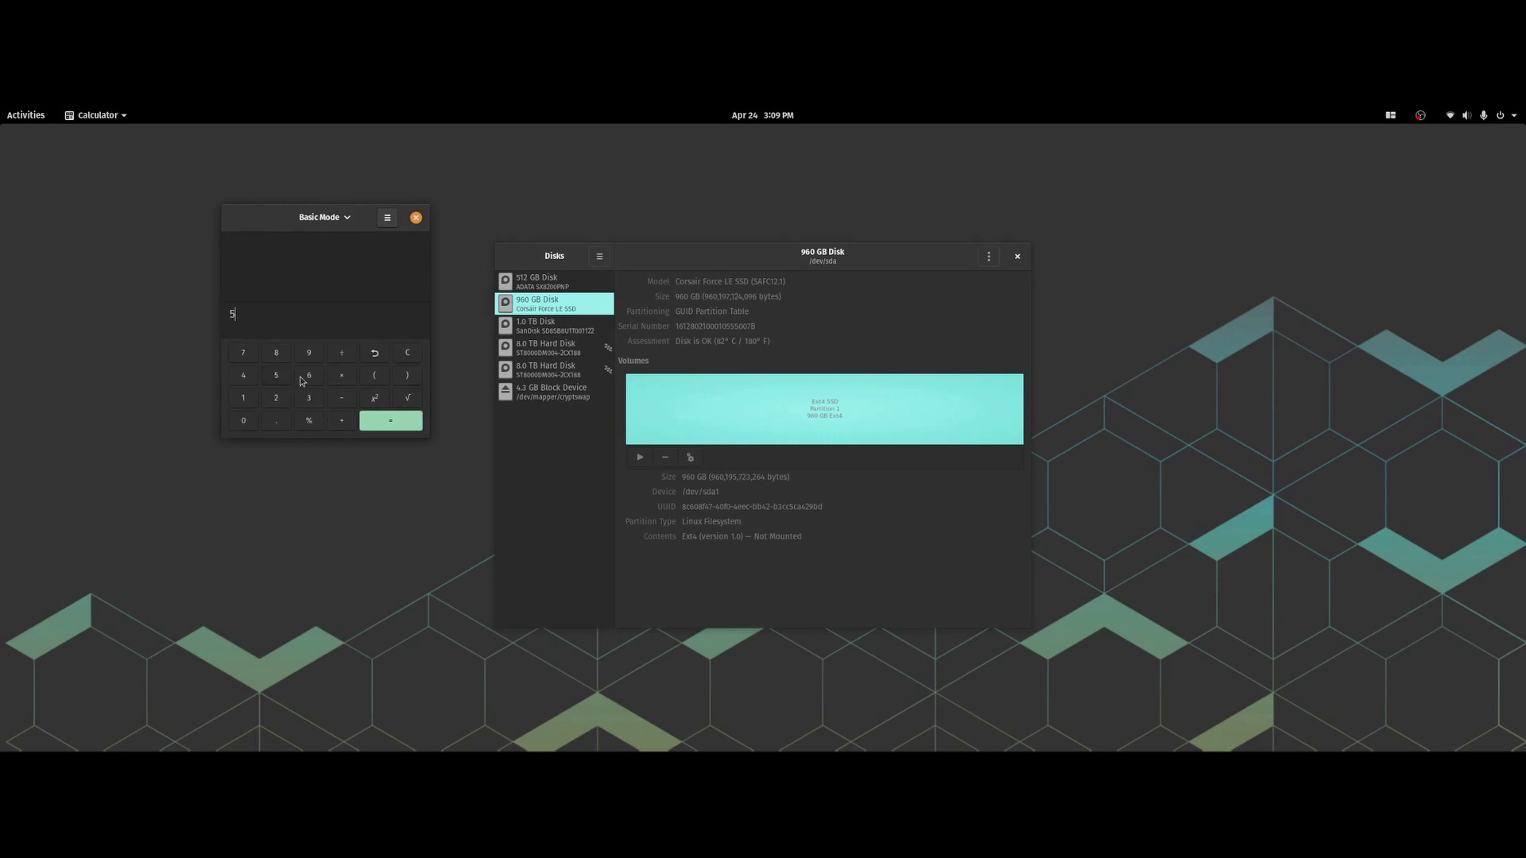
Average the three Ext4 SSD read rates by adding 560.0, 558.4 and 558.9, dividing the sum by 3, and clear the entry
click(309, 375)
click(243, 420)
click(270, 420)
click(243, 420)
click(342, 420)
click(275, 376)
click(276, 376)
click(279, 353)
click(282, 421)
click(341, 420)
click(279, 379)
click(279, 379)
click(276, 353)
click(280, 422)
click(310, 353)
click(377, 422)
click(342, 352)
click(309, 398)
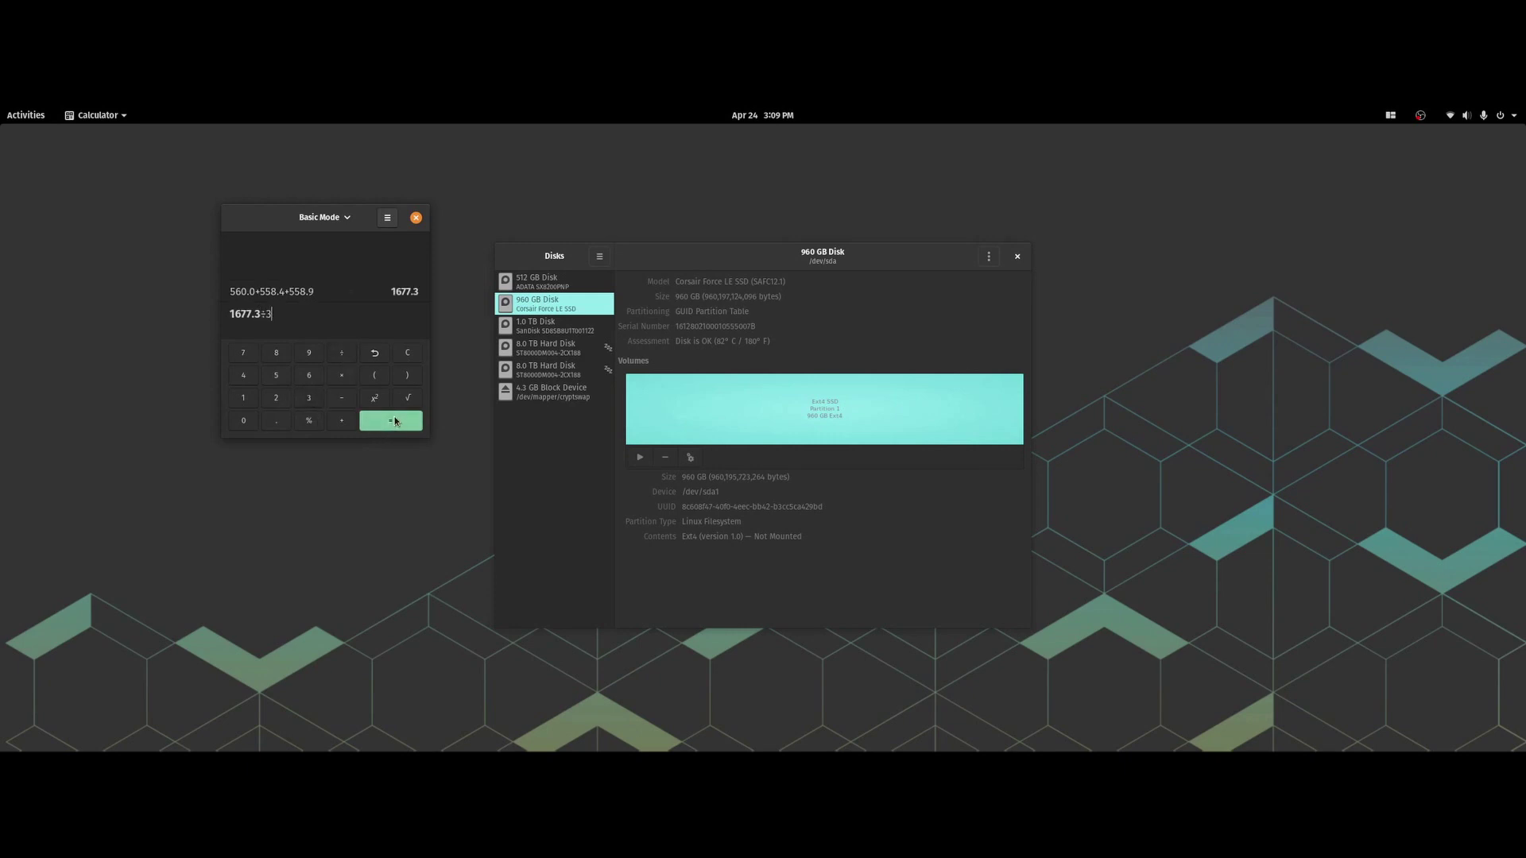
click(390, 421)
click(407, 353)
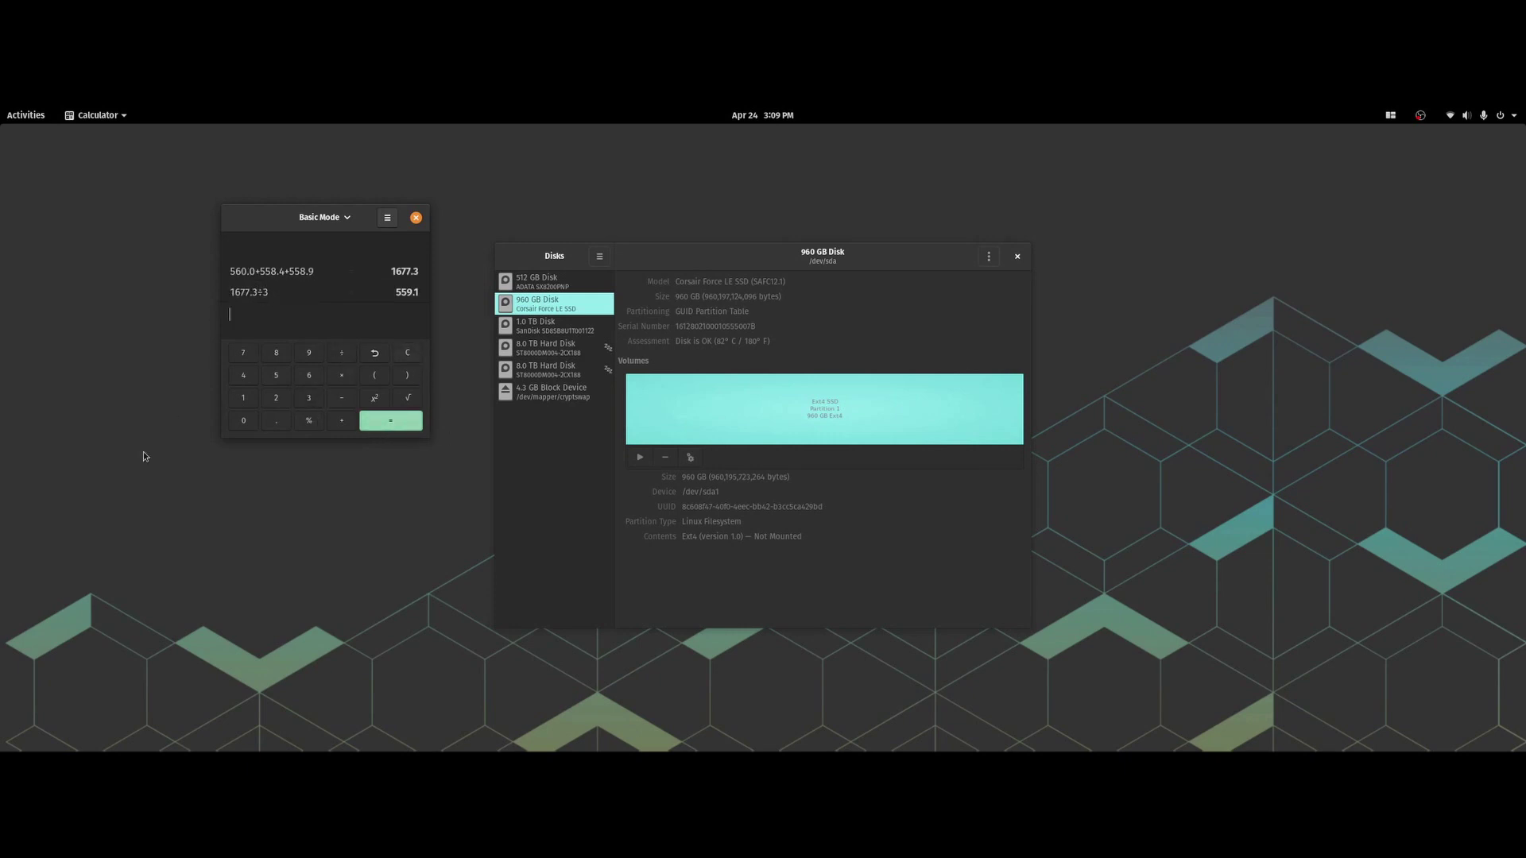
Average the three Ext4 SSD write rates by adding 445.0, 447.5 and 447.3, dividing the sum by 3, and clear the entry
click(243, 375)
click(244, 375)
click(277, 379)
click(277, 421)
click(243, 420)
click(342, 421)
click(244, 375)
click(243, 353)
click(277, 420)
click(277, 377)
click(342, 420)
click(245, 377)
click(276, 420)
click(309, 398)
click(390, 421)
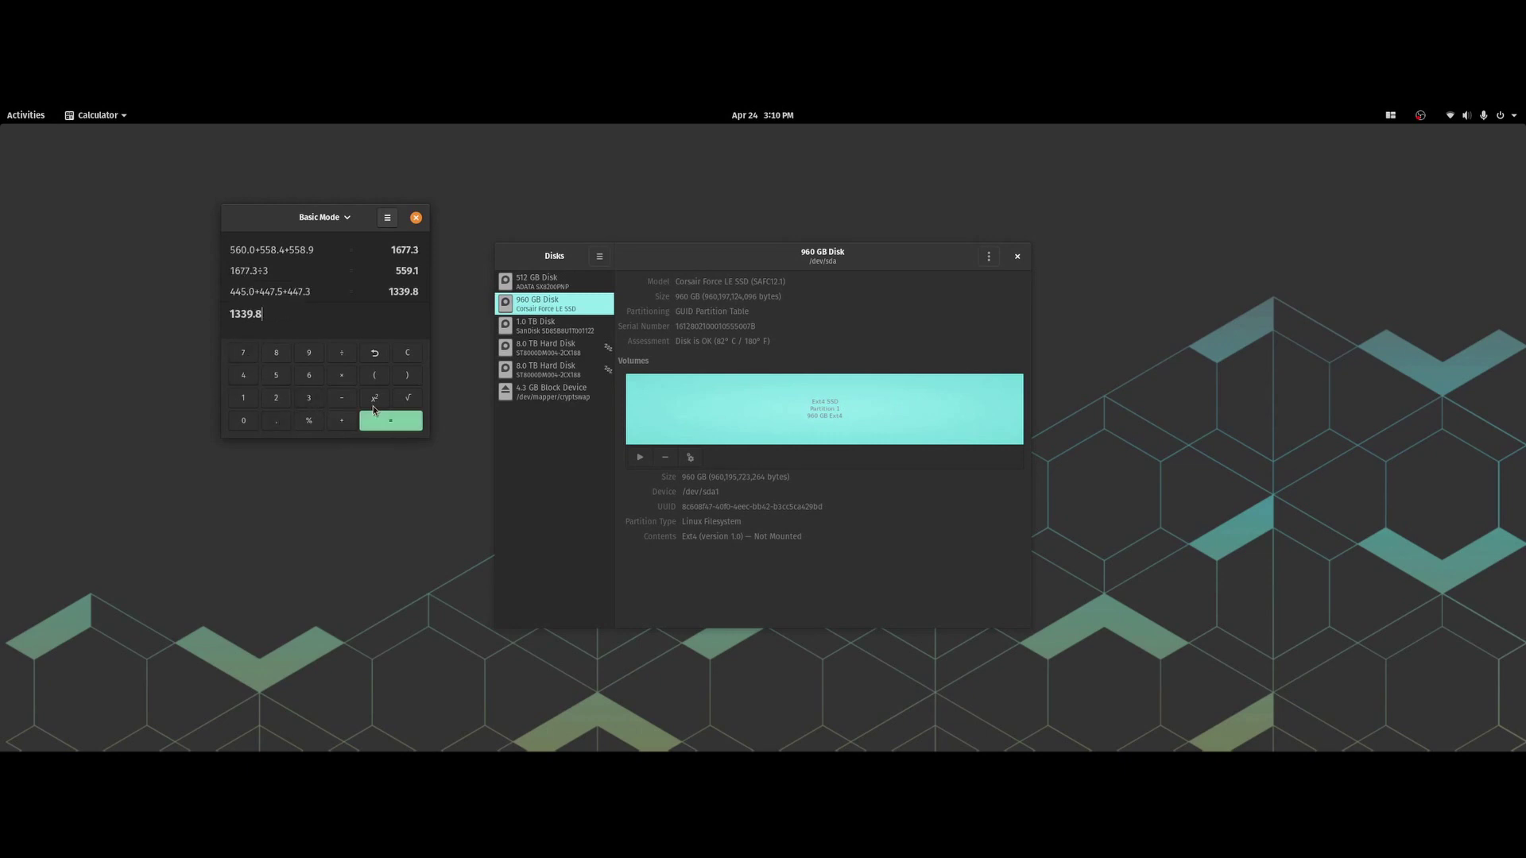
click(342, 353)
click(309, 398)
click(372, 426)
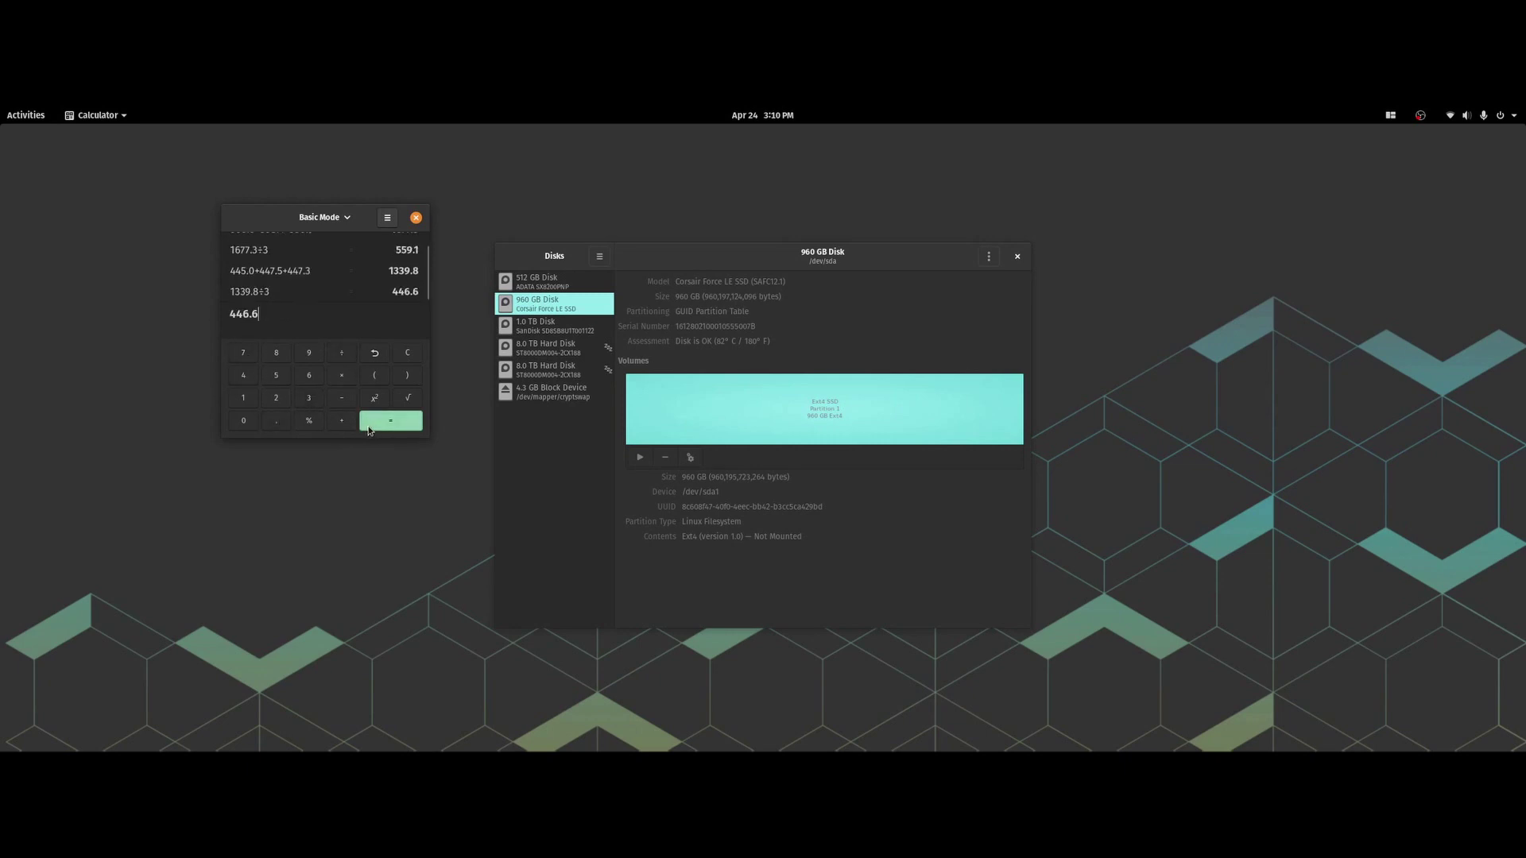
click(406, 353)
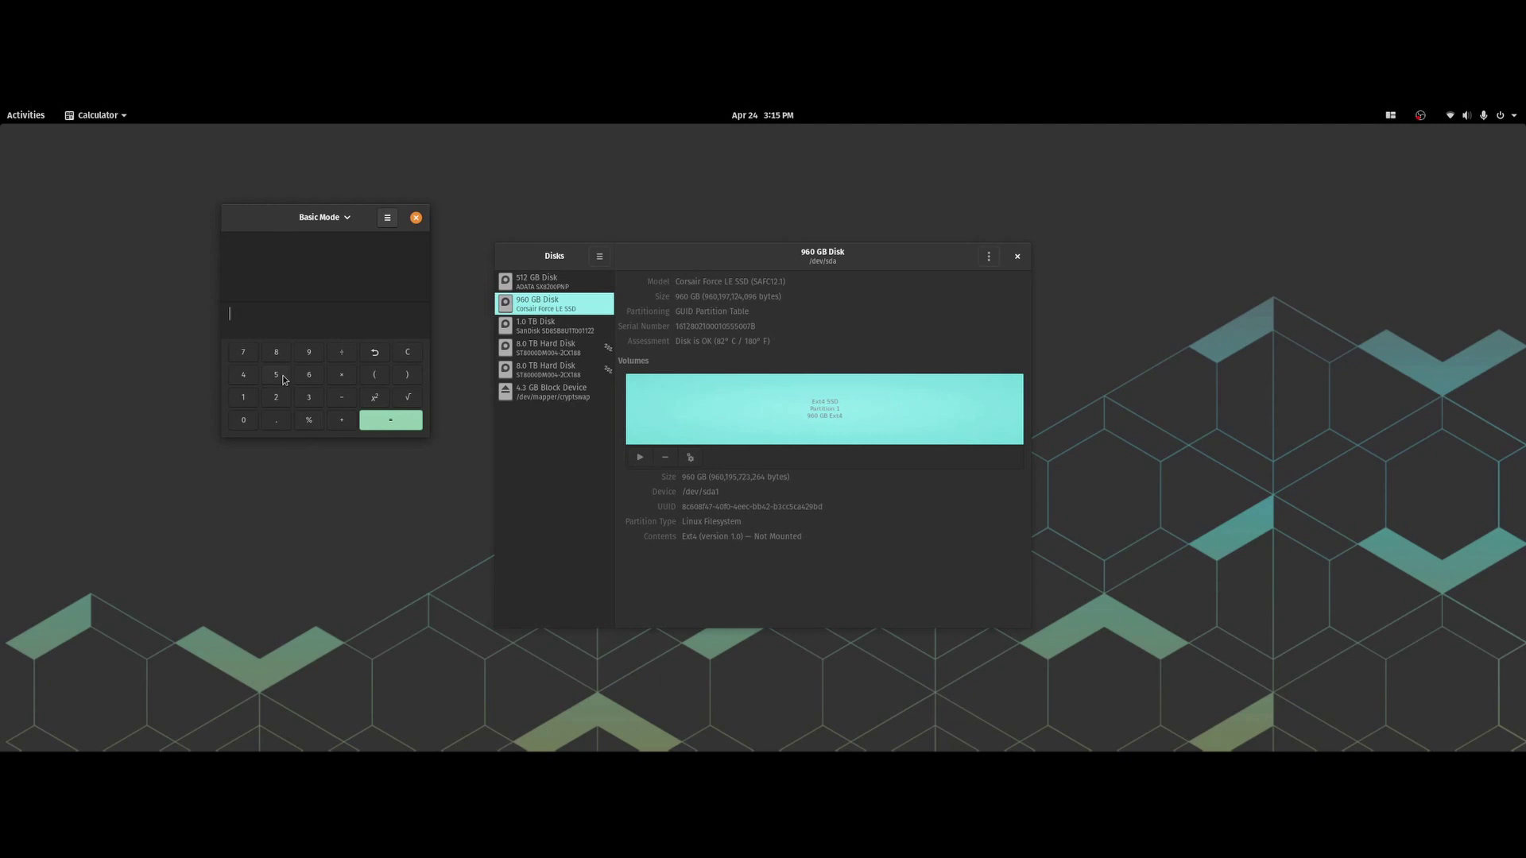
Compare the average SSD read rates by dividing 559.1 by 551.8, highlight the leading decimals and clear the entry
double_click(277, 376)
click(309, 352)
click(246, 399)
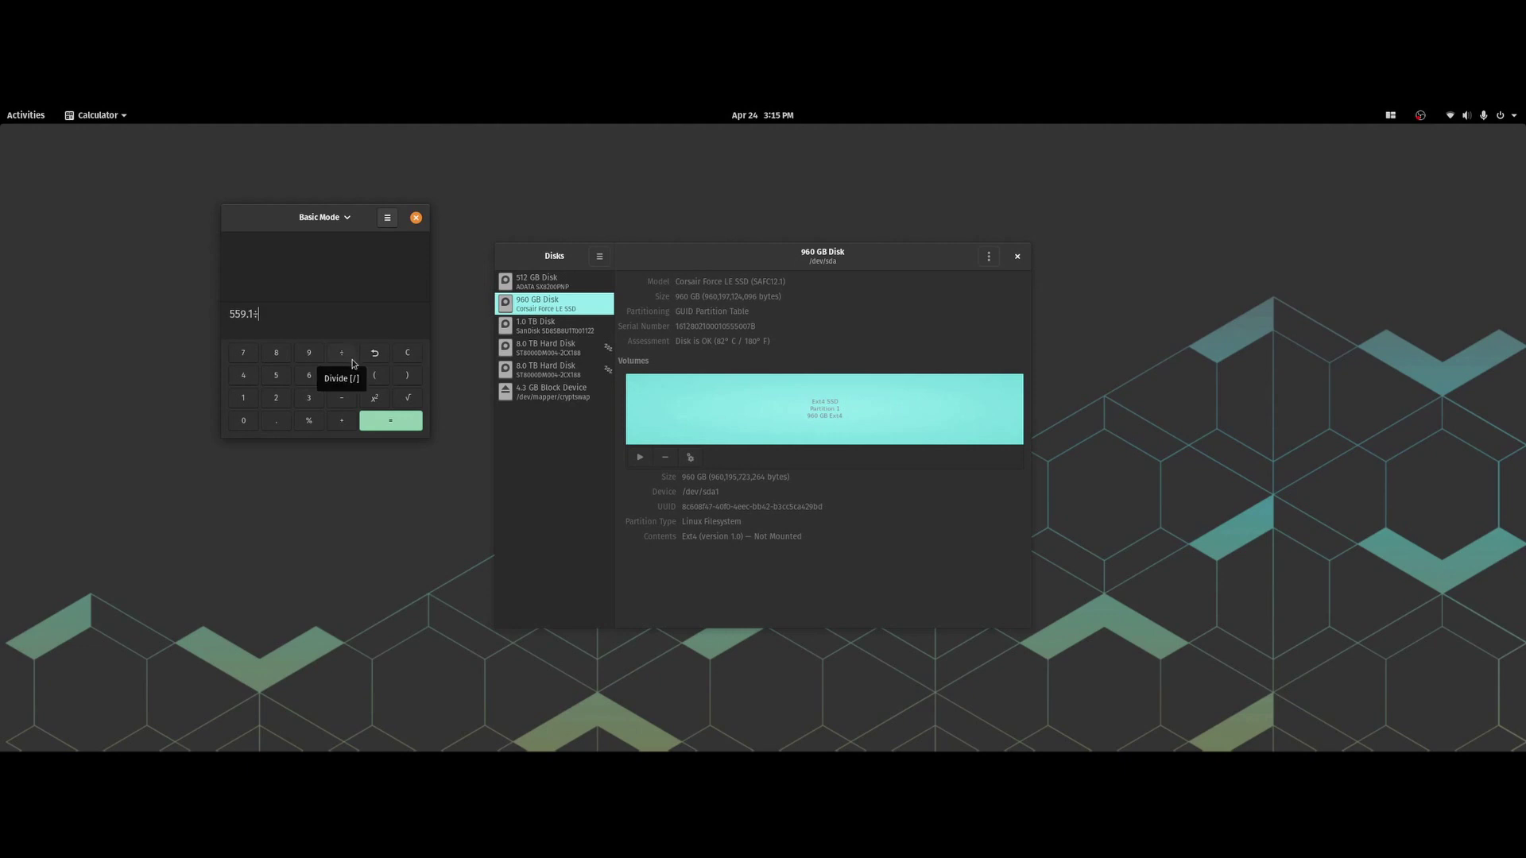
click(276, 377)
click(277, 377)
click(243, 398)
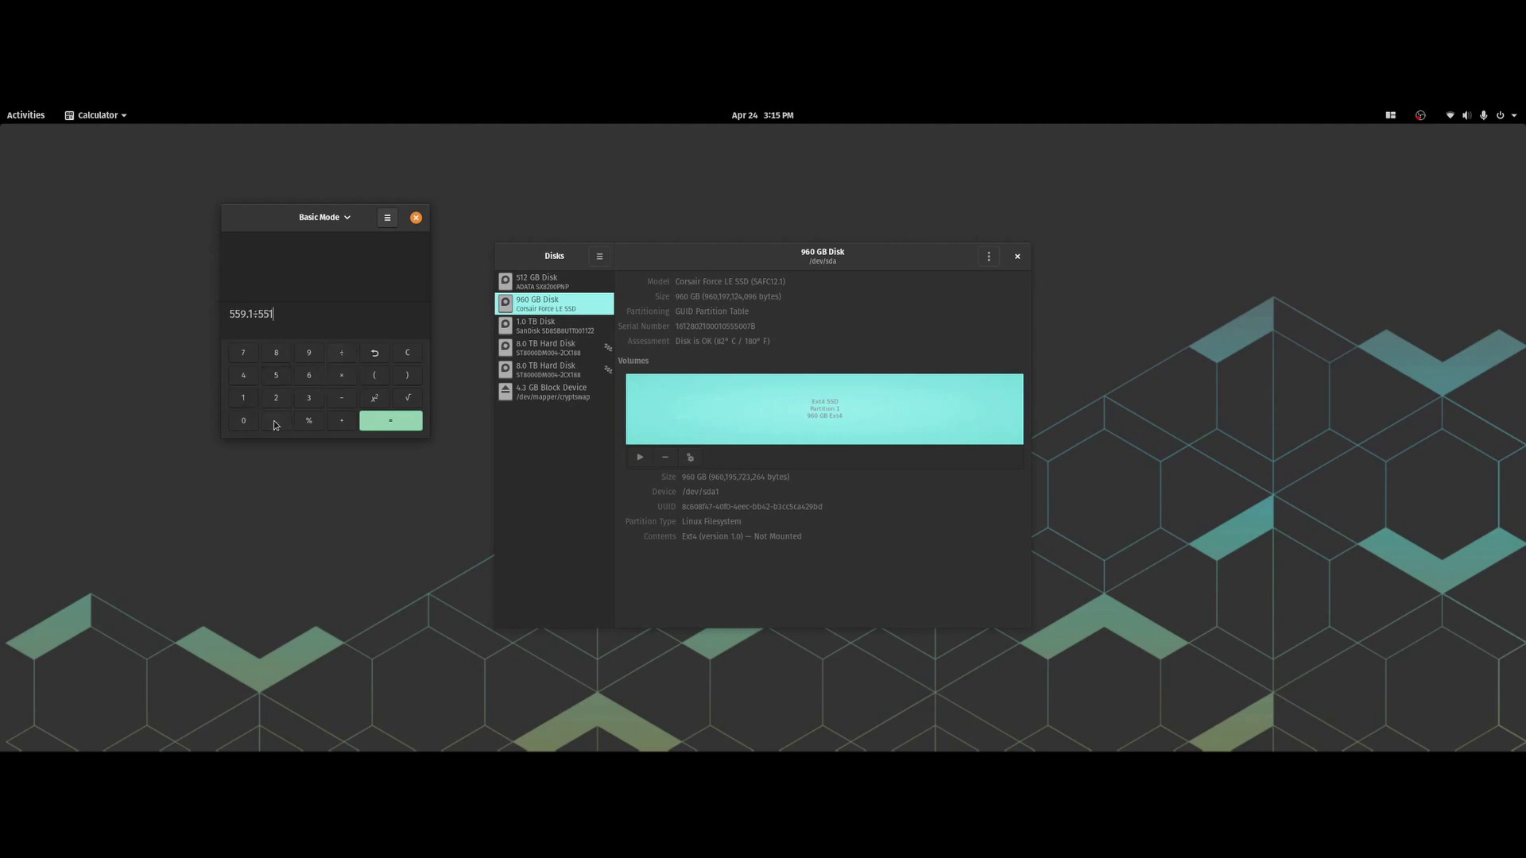
click(276, 422)
click(277, 353)
click(390, 426)
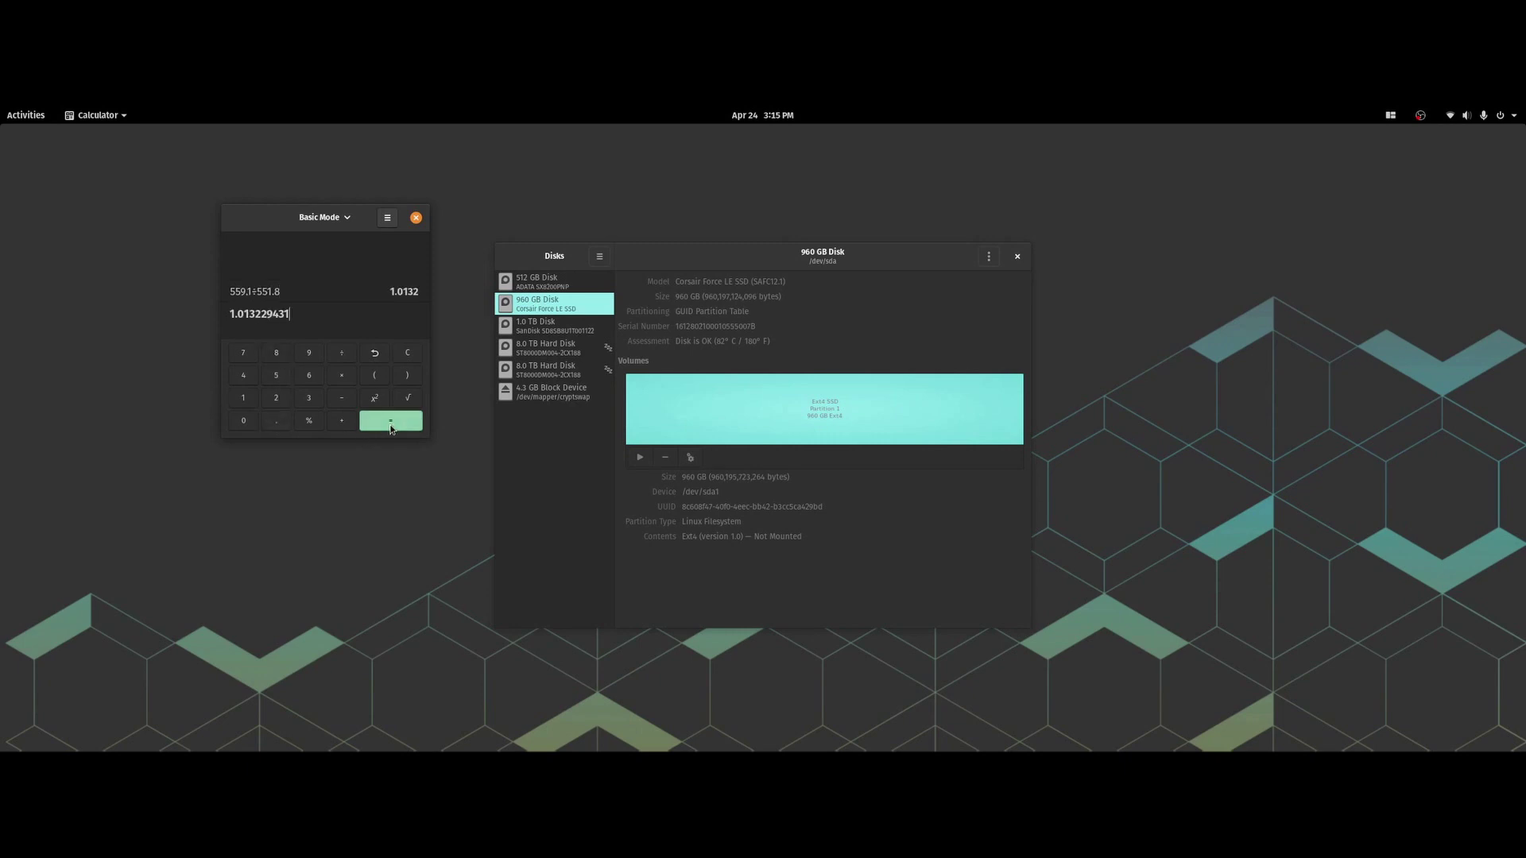
drag(244, 315, 250, 315)
click(407, 353)
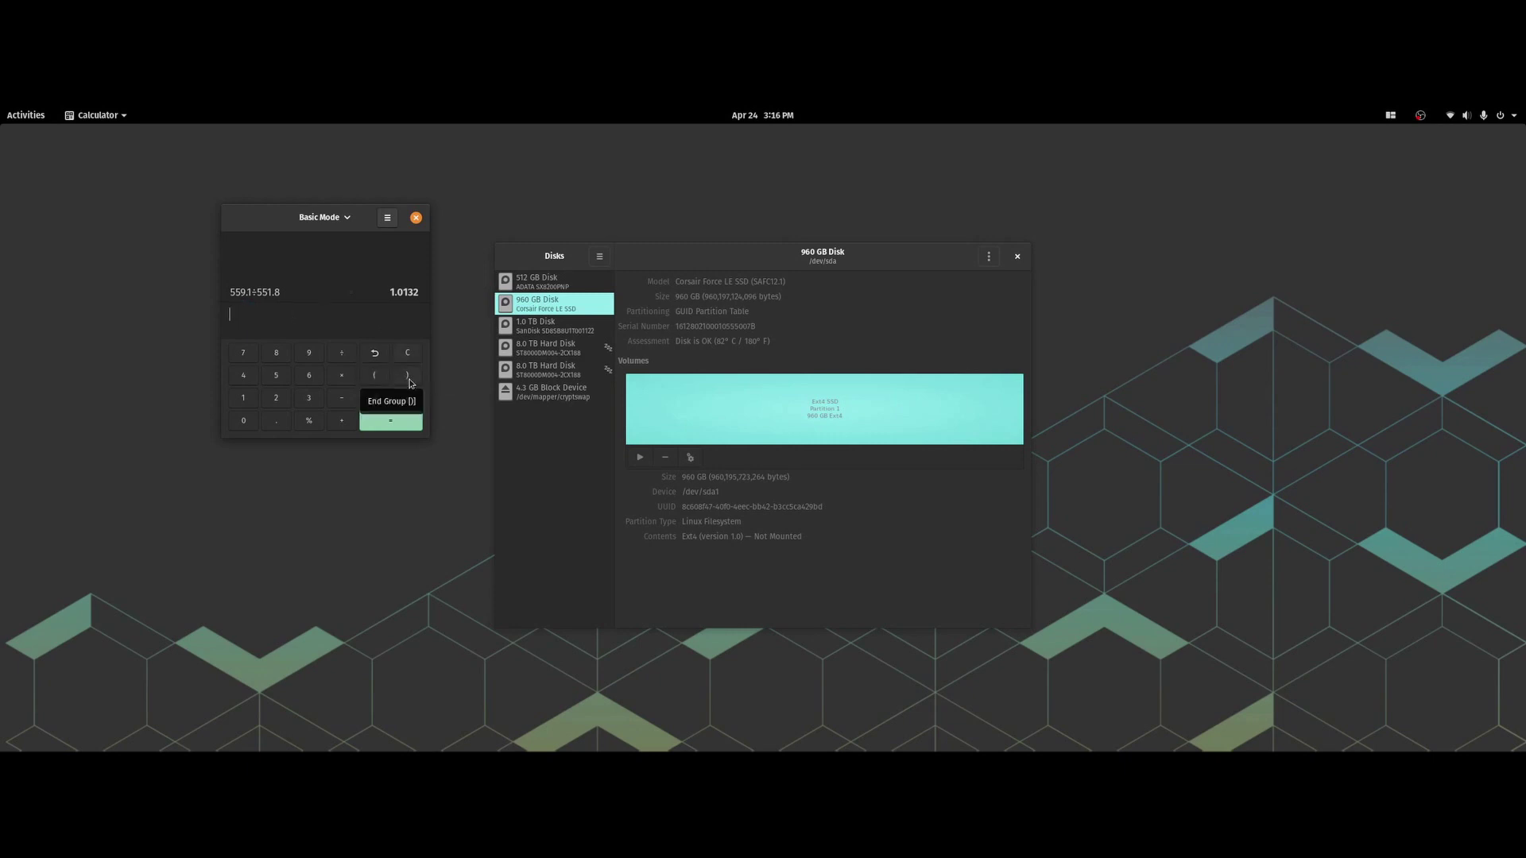
Compare the average SSD write rates by dividing 446.6 by 444.4, highlight the leading decimals and clear the entry
click(243, 375)
click(243, 375)
click(284, 424)
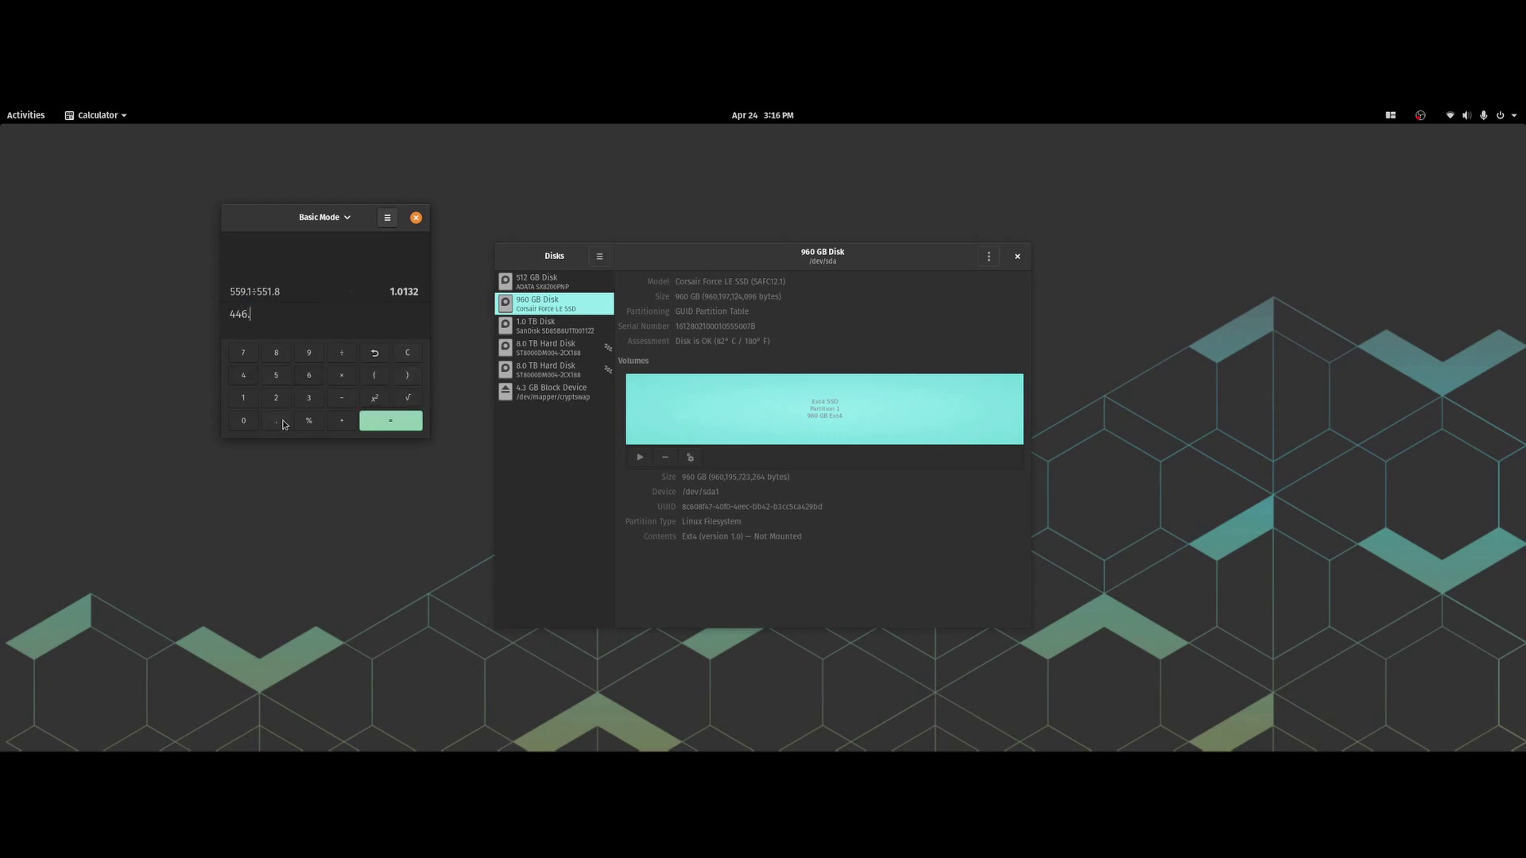
click(308, 376)
click(342, 355)
click(243, 375)
click(243, 375)
click(243, 376)
text(.)
click(247, 380)
click(370, 423)
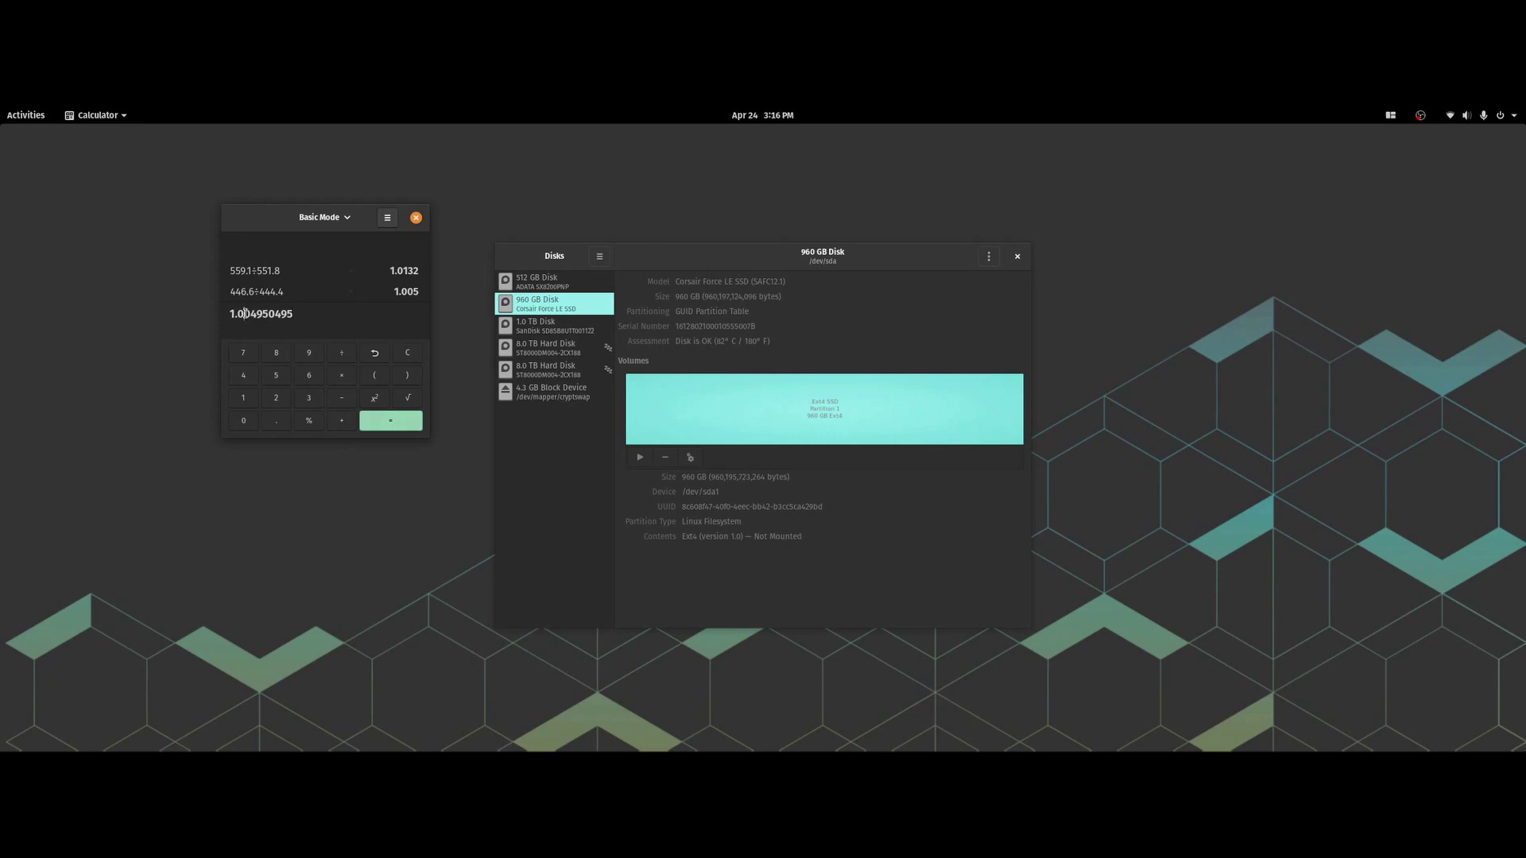
drag(246, 313, 259, 315)
click(406, 354)
Compare the SSD access times by dividing .03 by .17 and highlight the first three decimals of the quotient
click(276, 422)
text(03/.)
click(254, 403)
click(377, 427)
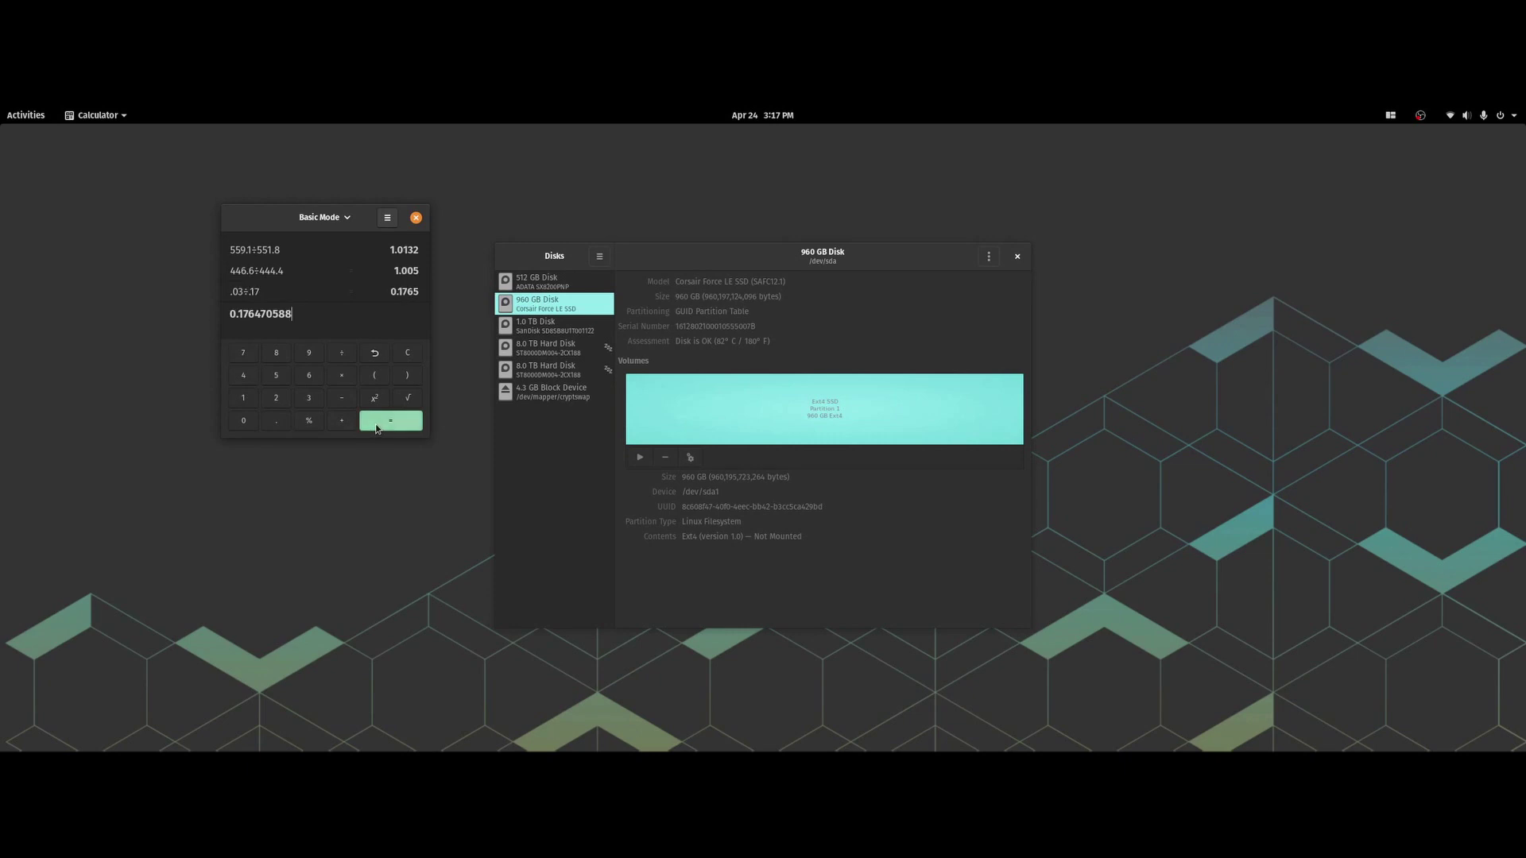
drag(238, 315, 253, 316)
Switch to the Krita workspace and handwrite an underlined "SSD" heading in the canvas's upper-right area
key(super)
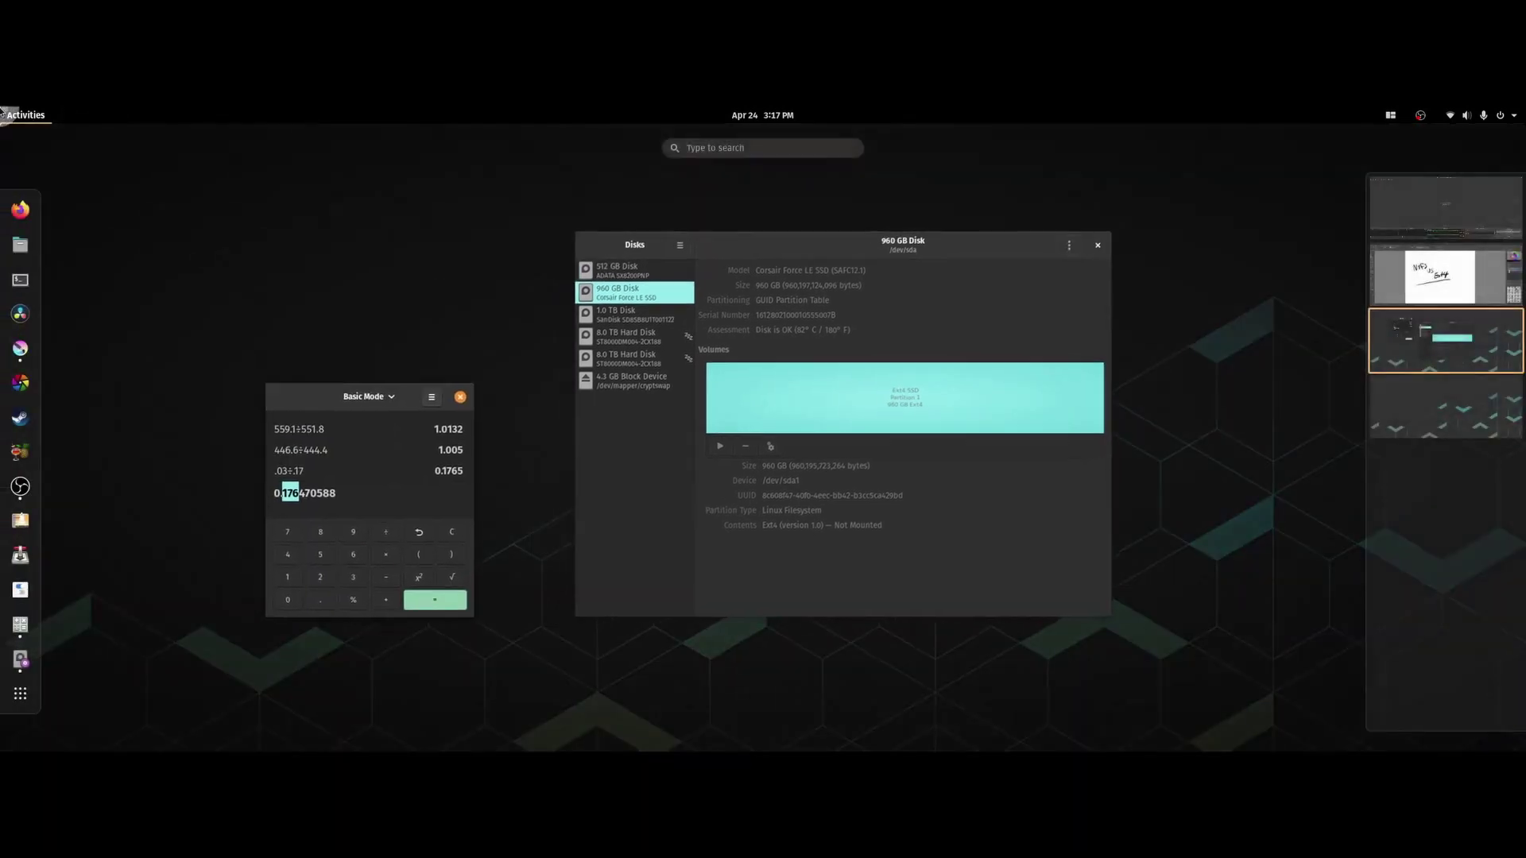
click(1394, 291)
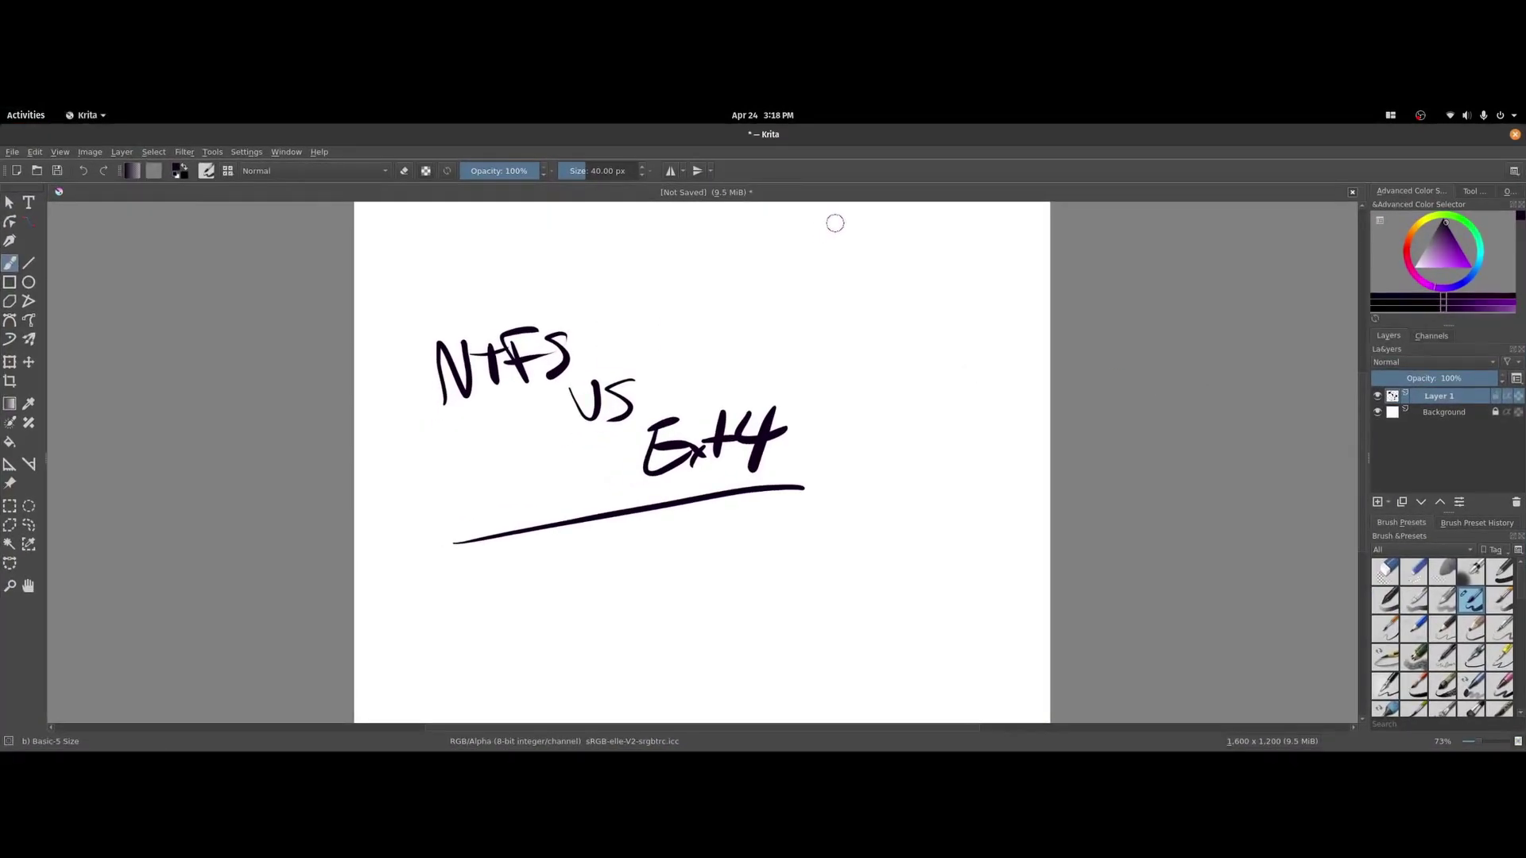
mouse_move(830, 223)
mouse_down()
mouse_move(803, 252)
mouse_move(893, 243)
mouse_up()
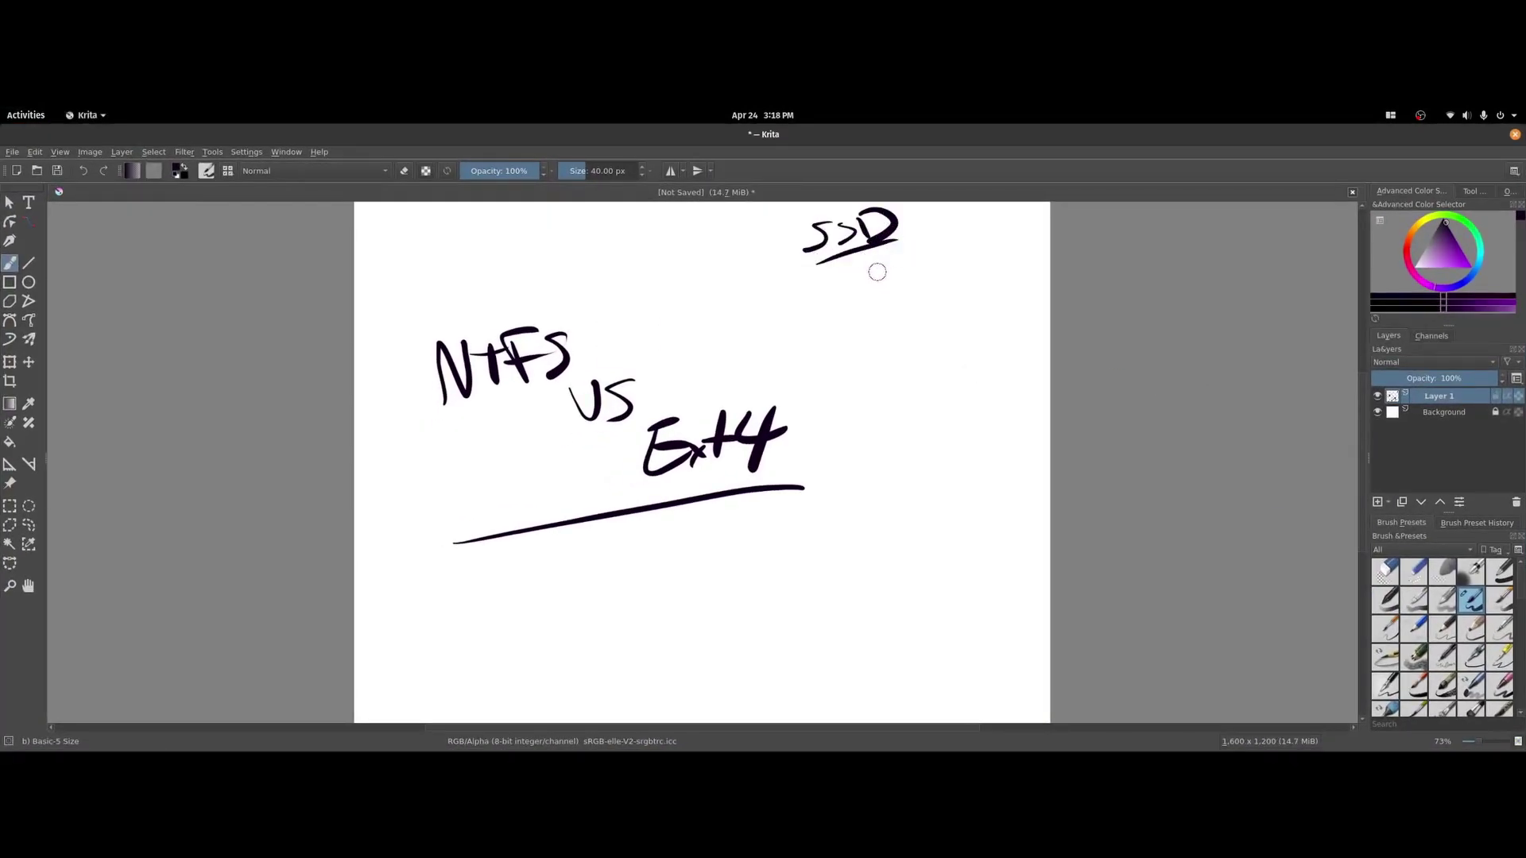
Handwrite the read result "R 1.3%+" and the write result "W 0.5%+" below the SSD heading
mouse_move(809, 275)
mouse_down()
mouse_move(811, 304)
mouse_move(907, 275)
mouse_move(897, 294)
mouse_up()
drag(926, 256, 939, 259)
drag(952, 254, 936, 296)
mouse_move(954, 274)
mouse_down()
mouse_move(996, 269)
mouse_move(982, 288)
mouse_up()
mouse_move(814, 335)
mouse_down()
mouse_move(879, 318)
mouse_move(906, 342)
mouse_move(928, 311)
mouse_up()
click(907, 345)
drag(932, 311, 938, 328)
drag(949, 322, 962, 323)
mouse_move(974, 319)
mouse_down()
mouse_move(998, 315)
mouse_move(986, 326)
mouse_up()
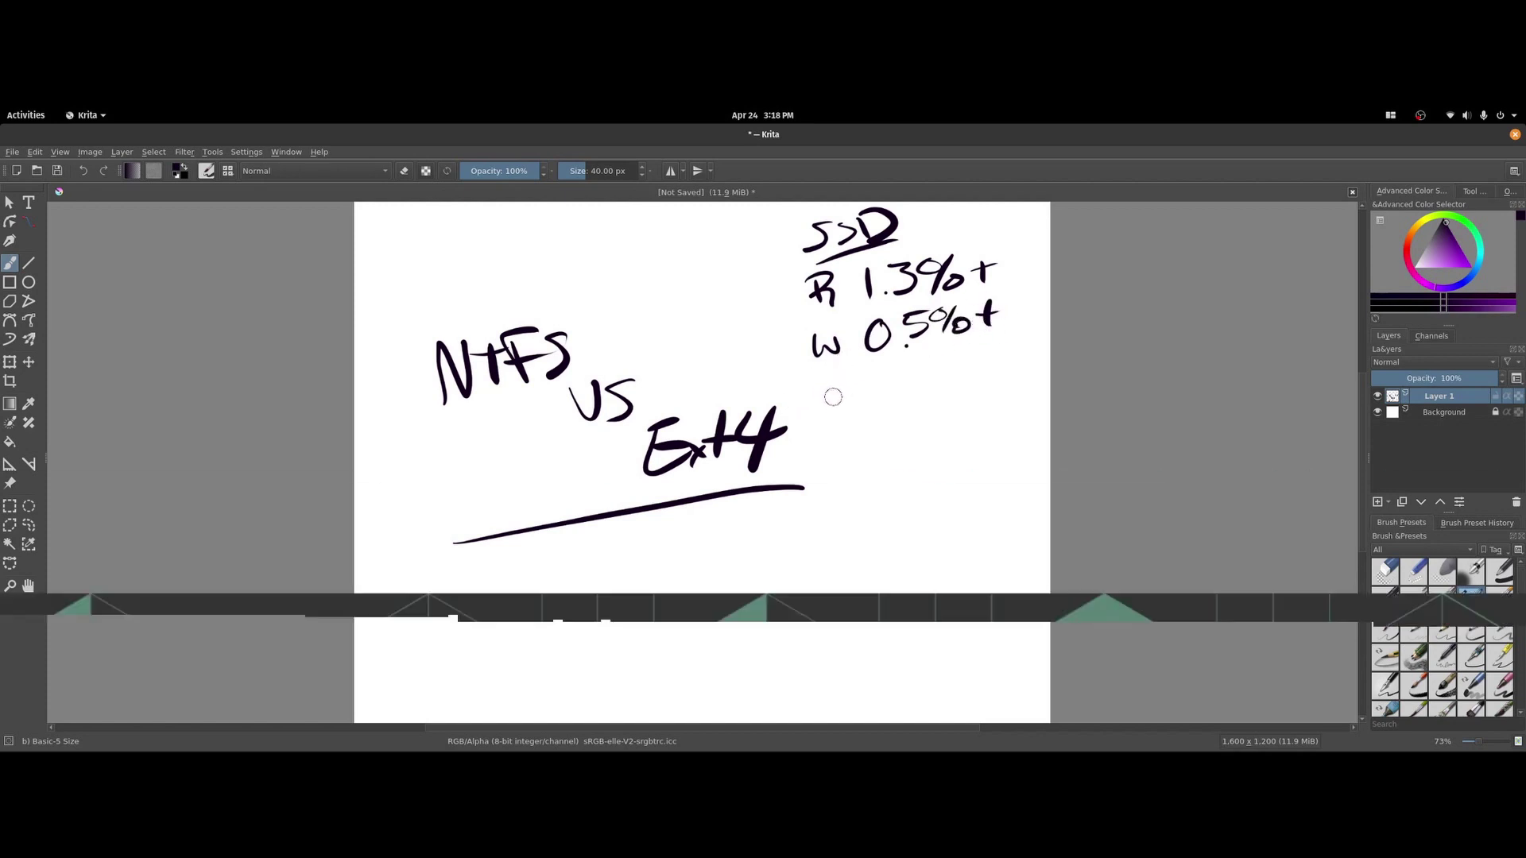
Handwrite the access-time result "A 17.6%+" below the write result and underline it
drag(834, 411, 852, 405)
mouse_move(830, 395)
mouse_down()
mouse_move(890, 392)
mouse_move(920, 357)
mouse_move(907, 392)
mouse_move(976, 355)
mouse_move(973, 380)
mouse_move(1021, 355)
mouse_up()
drag(1013, 340, 1010, 372)
drag(839, 436, 1033, 359)
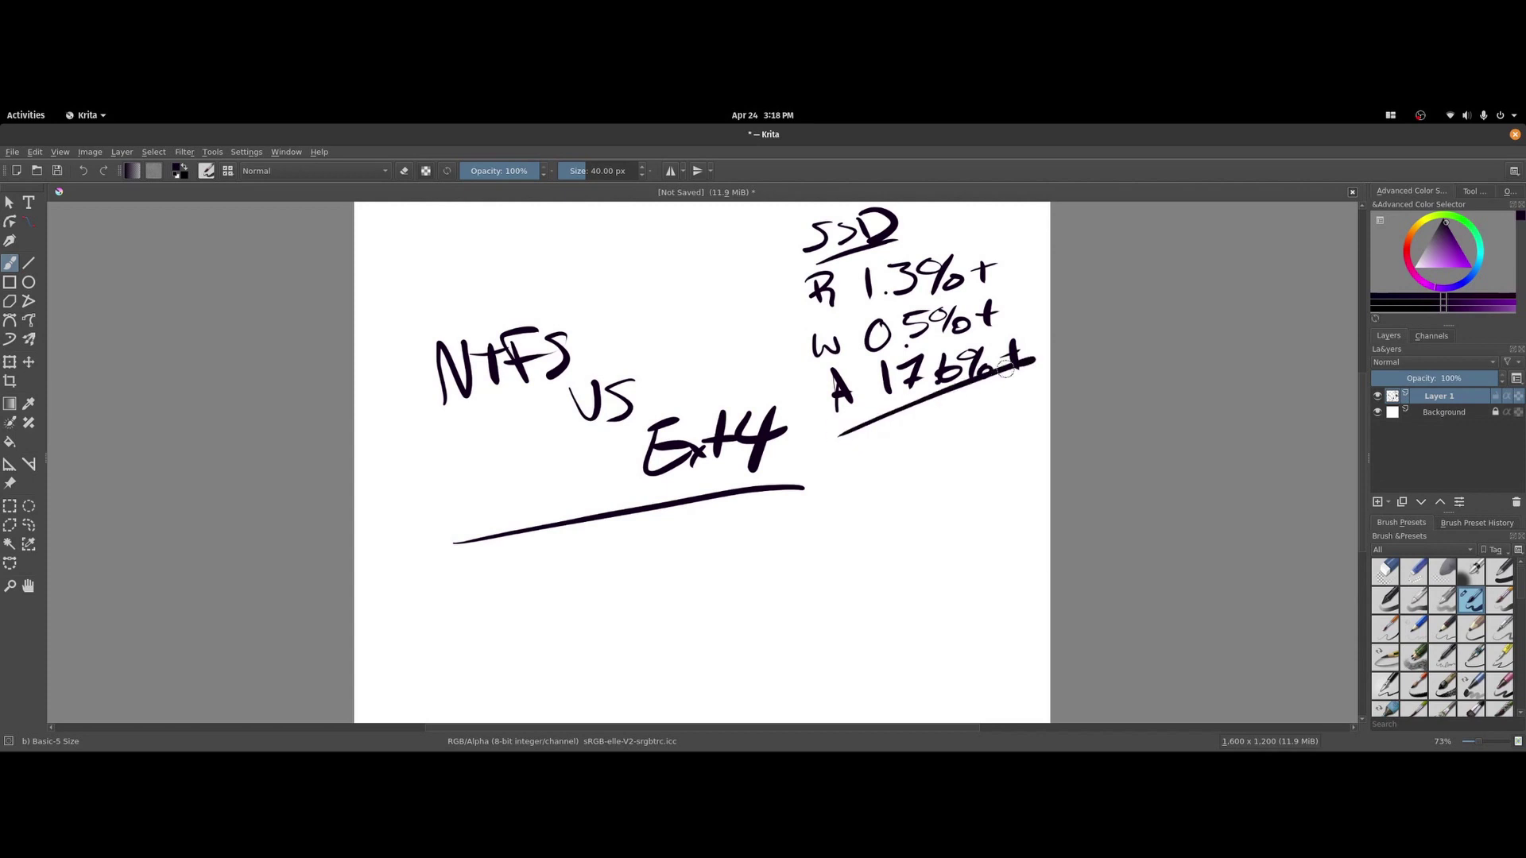
Handwrite "Ext4" in front of the SSD heading and draw an underline beneath both words
mouse_move(710, 244)
mouse_down()
mouse_move(727, 259)
mouse_move(720, 237)
mouse_up()
drag(703, 256, 737, 272)
mouse_move(737, 250)
mouse_down()
mouse_move(724, 273)
mouse_move(740, 270)
mouse_up()
mouse_move(730, 253)
mouse_down()
mouse_move(755, 247)
mouse_move(765, 267)
mouse_move(866, 240)
mouse_up()
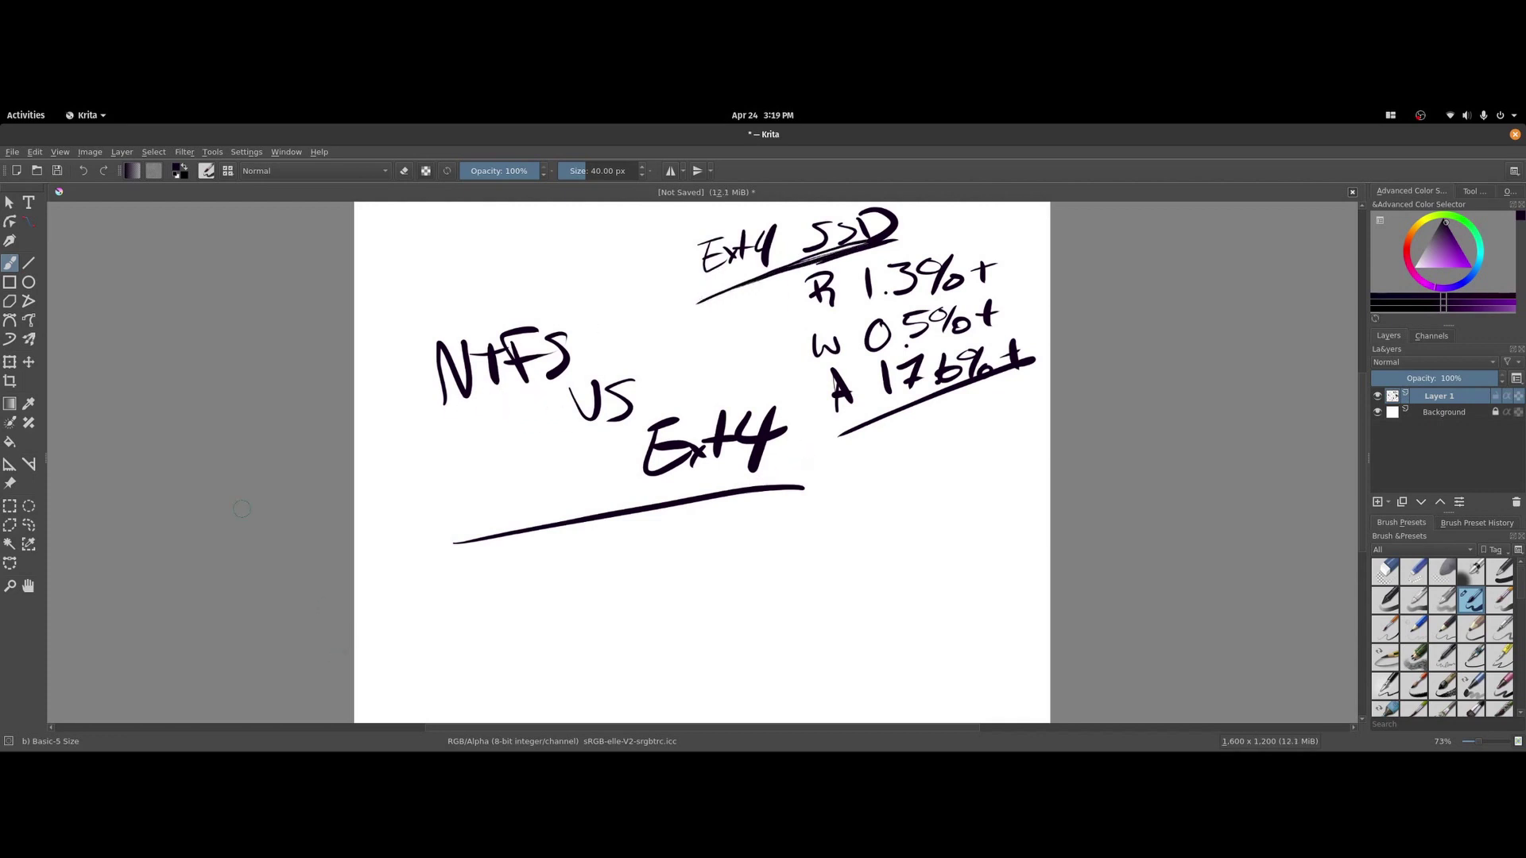
Return to the workspace containing Disks and Calculator and close the calculator
key(super)
scroll(1134, 348, down, 1)
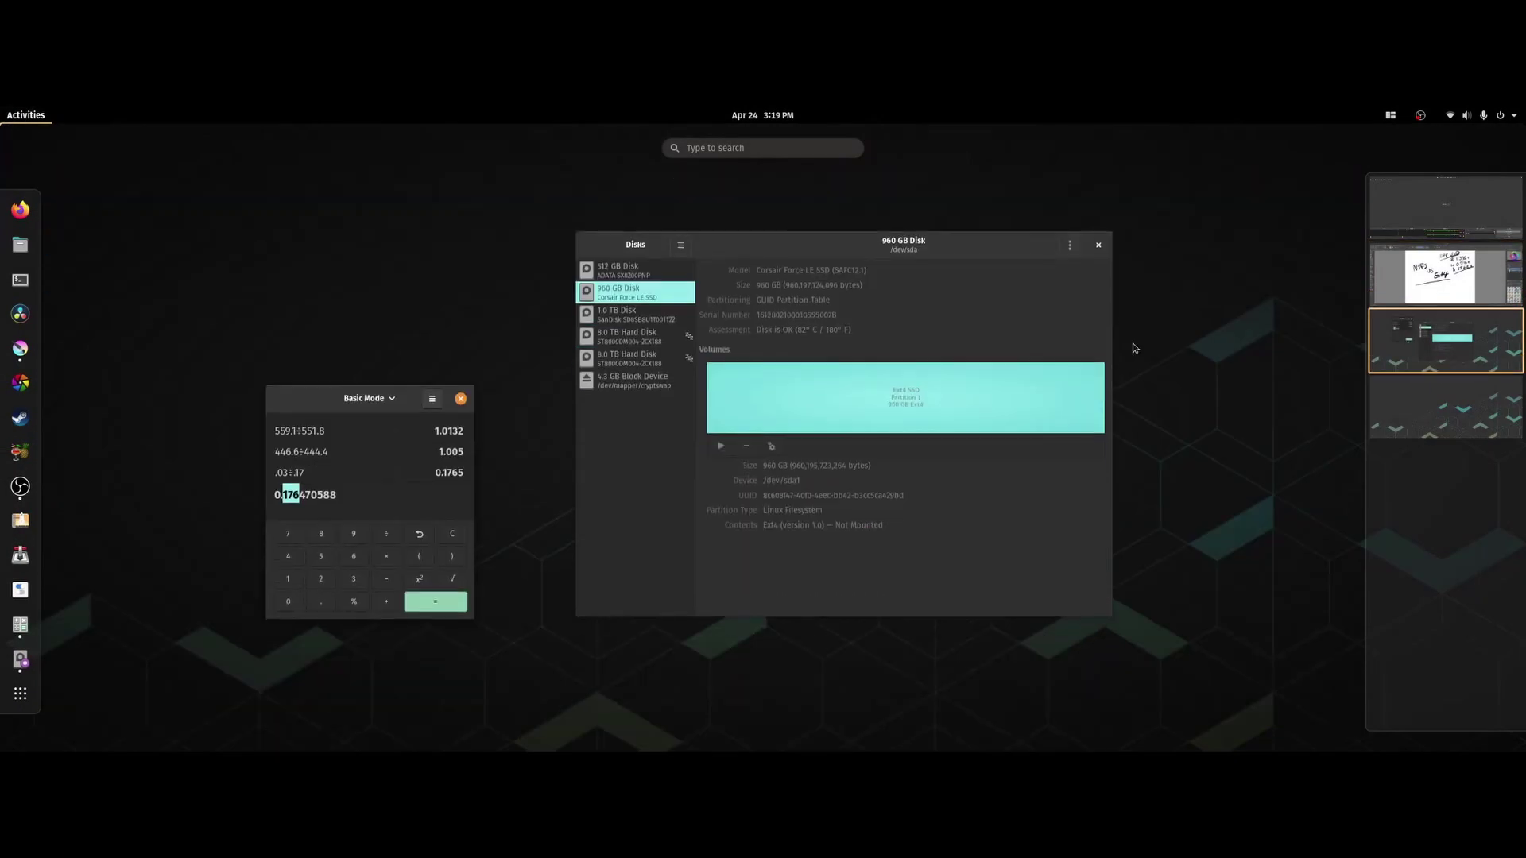
click(358, 535)
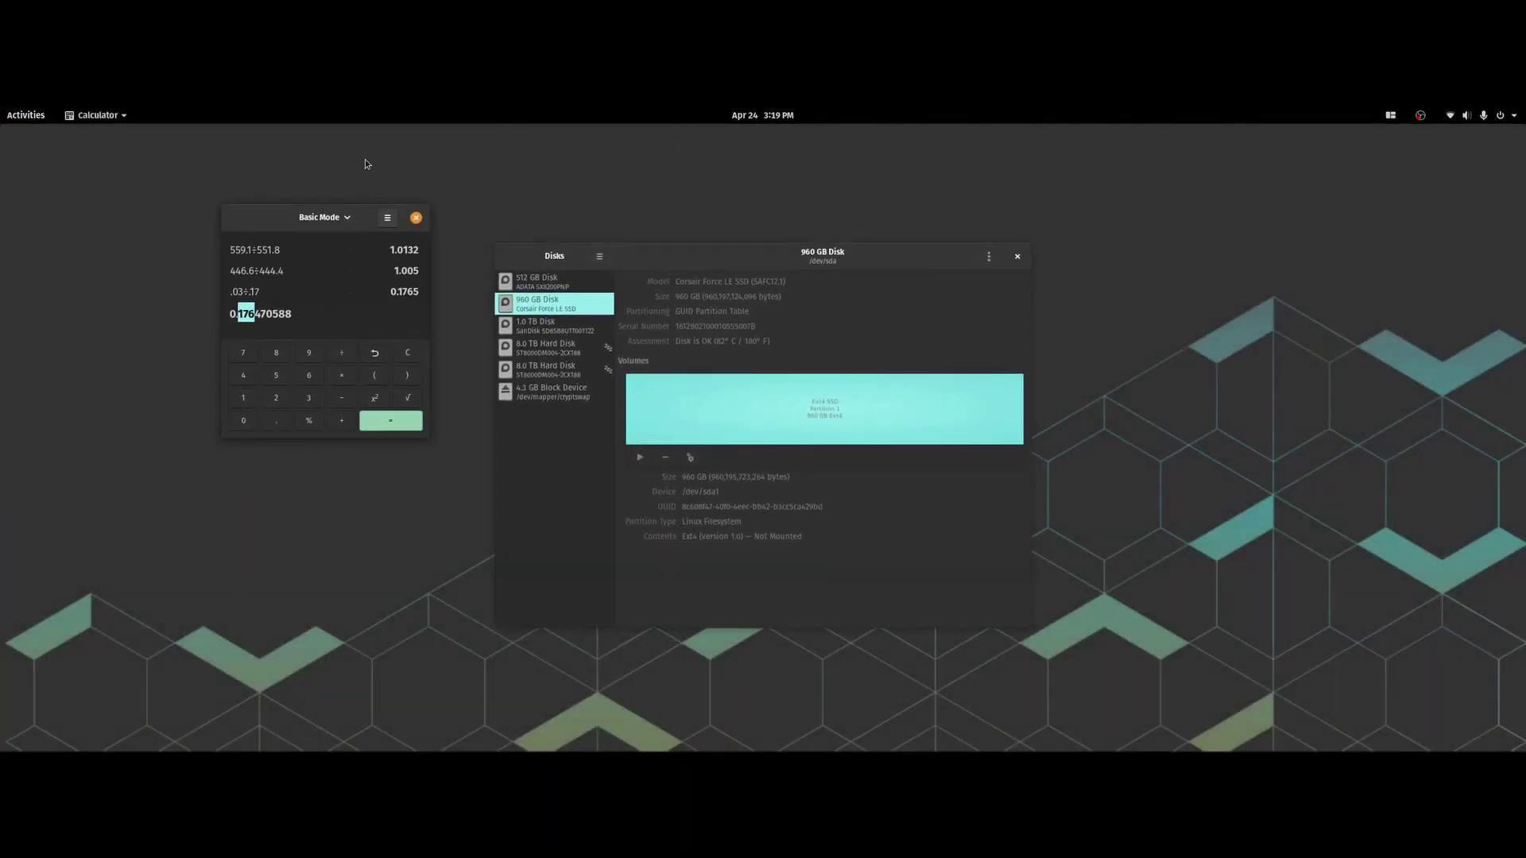
click(411, 221)
Unmount the NTFS partition on the first 8.0 TB hard disk and benchmark it with 100 samples of 10 MiB and write benchmarking
click(554, 354)
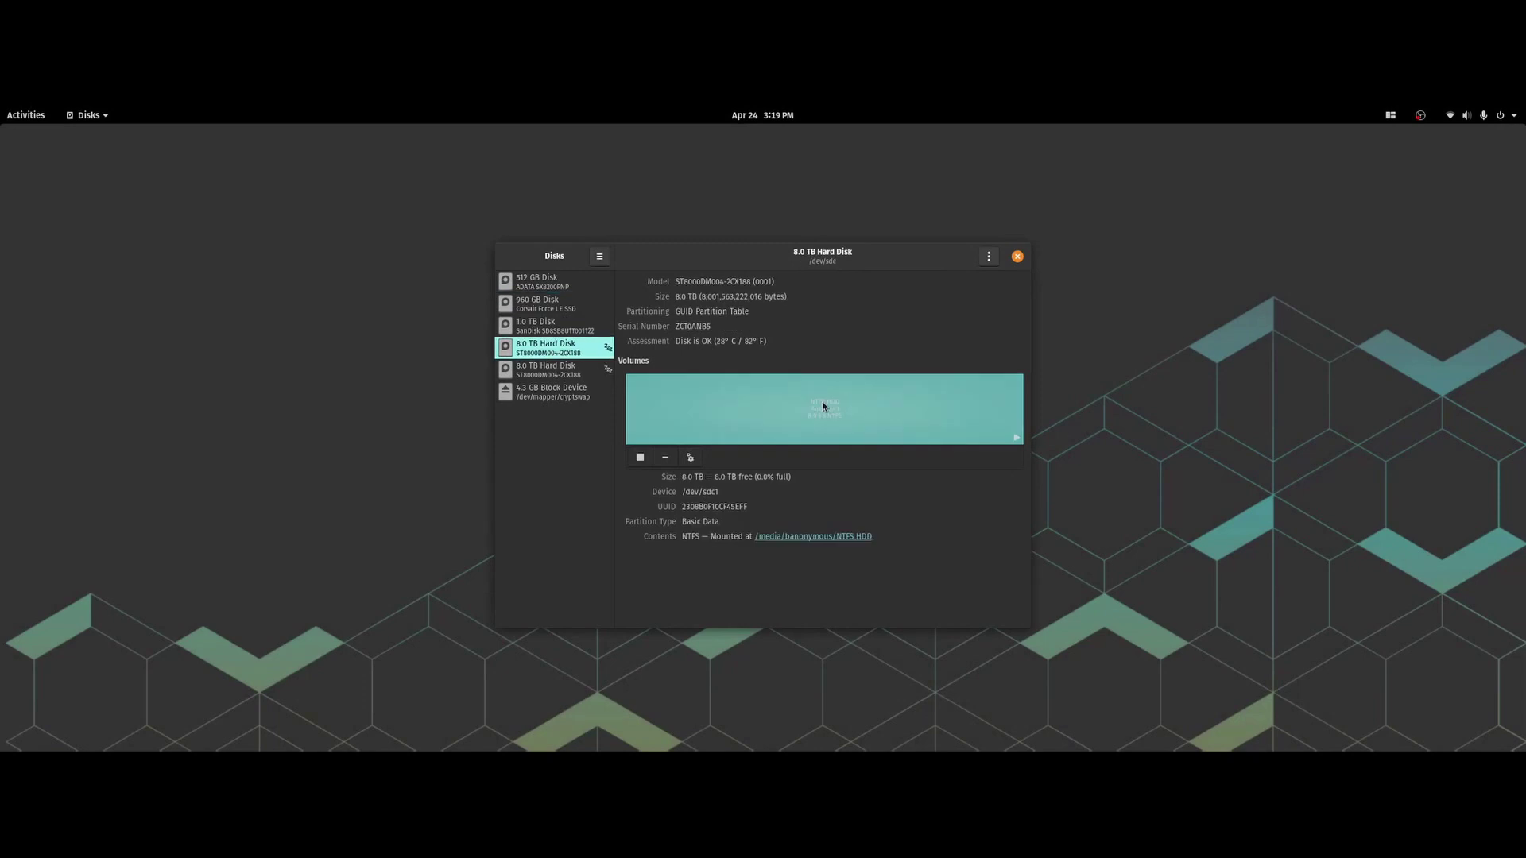
click(641, 457)
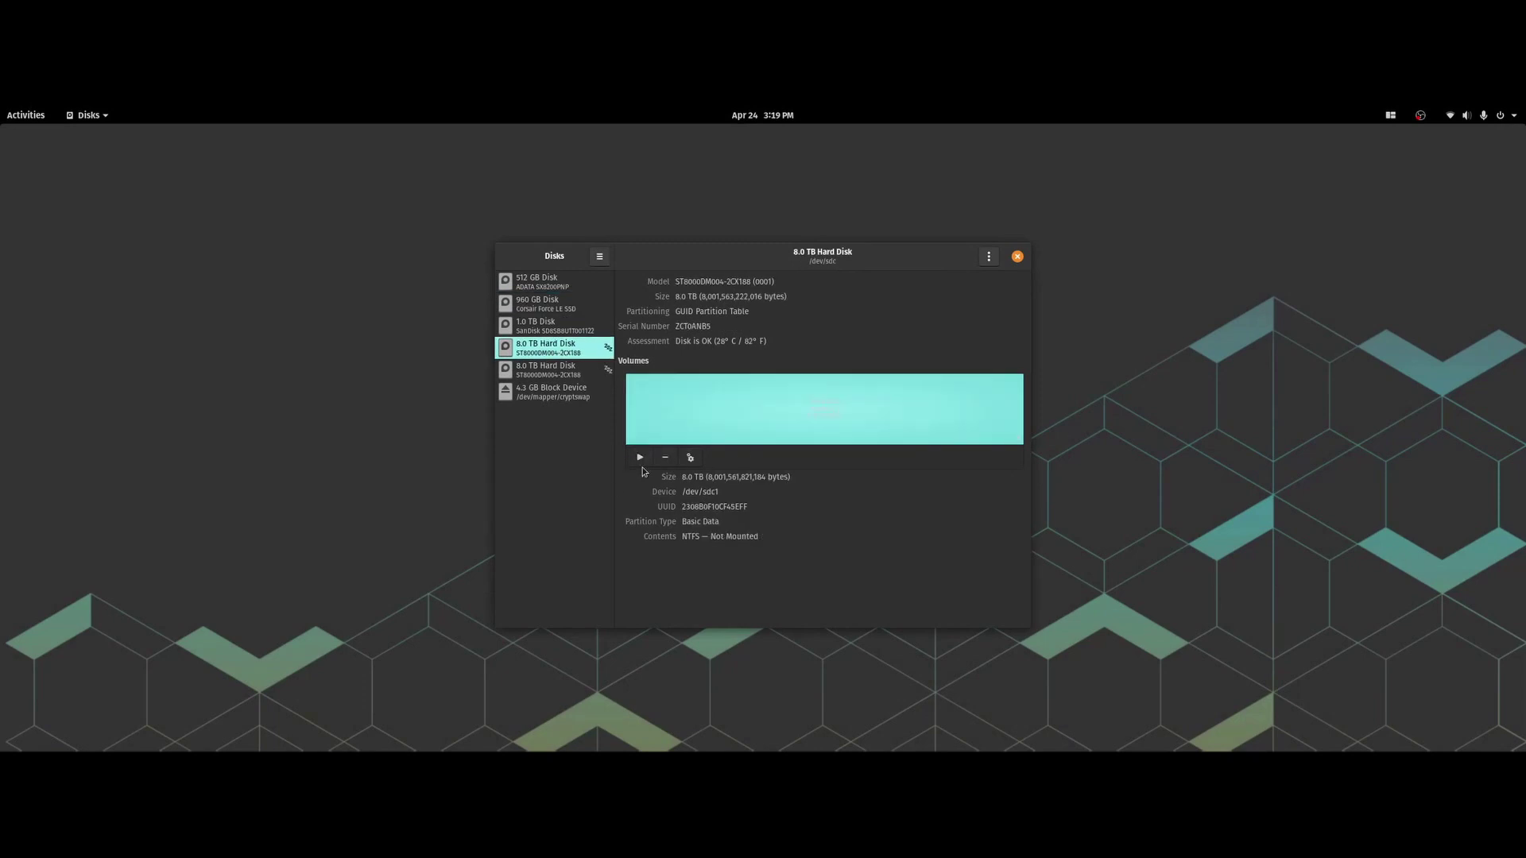
click(690, 458)
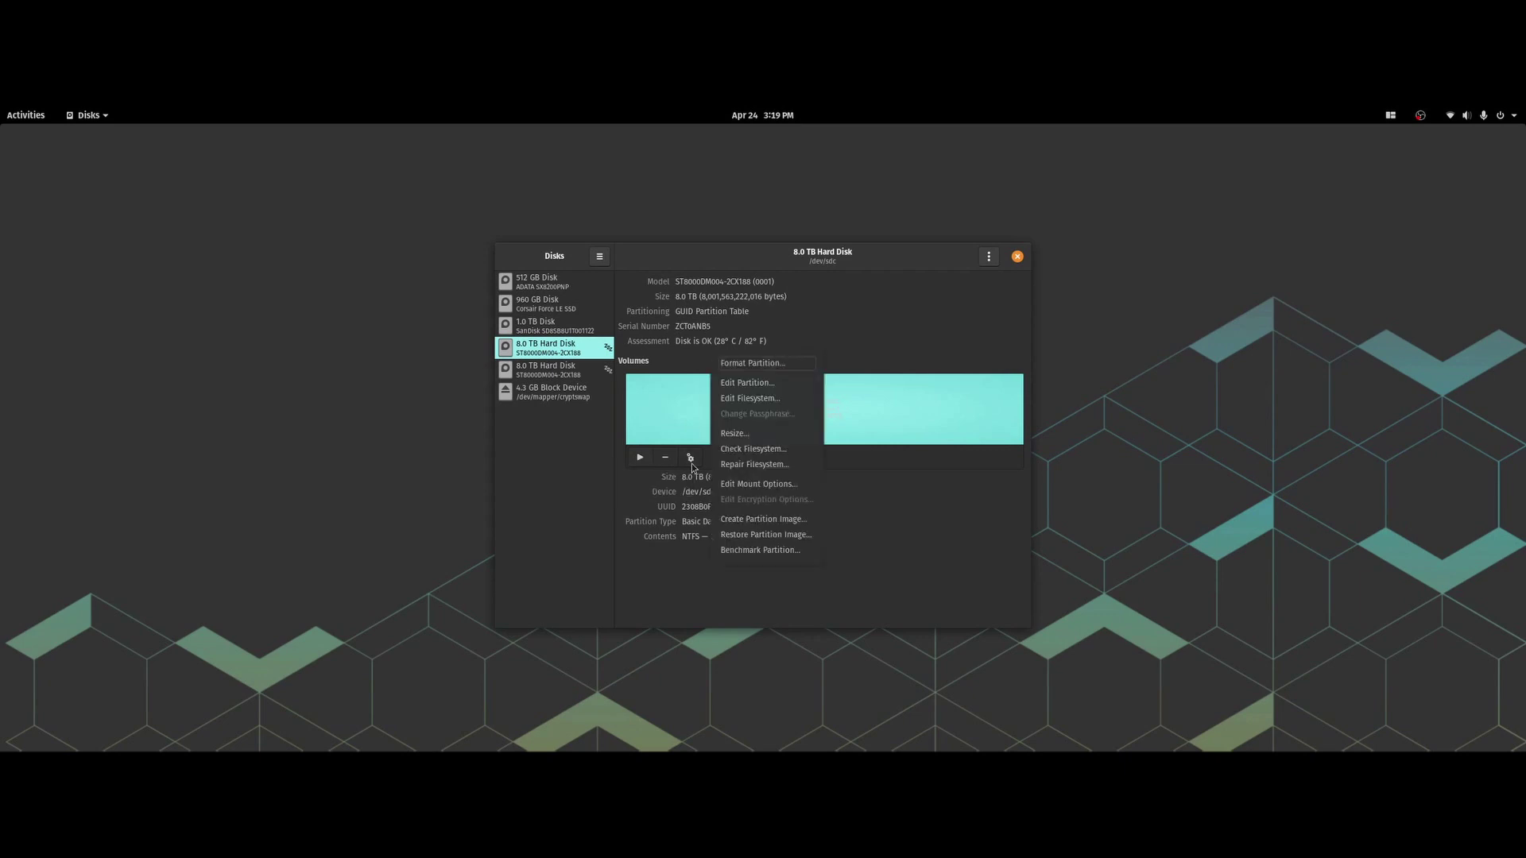
click(775, 551)
click(645, 600)
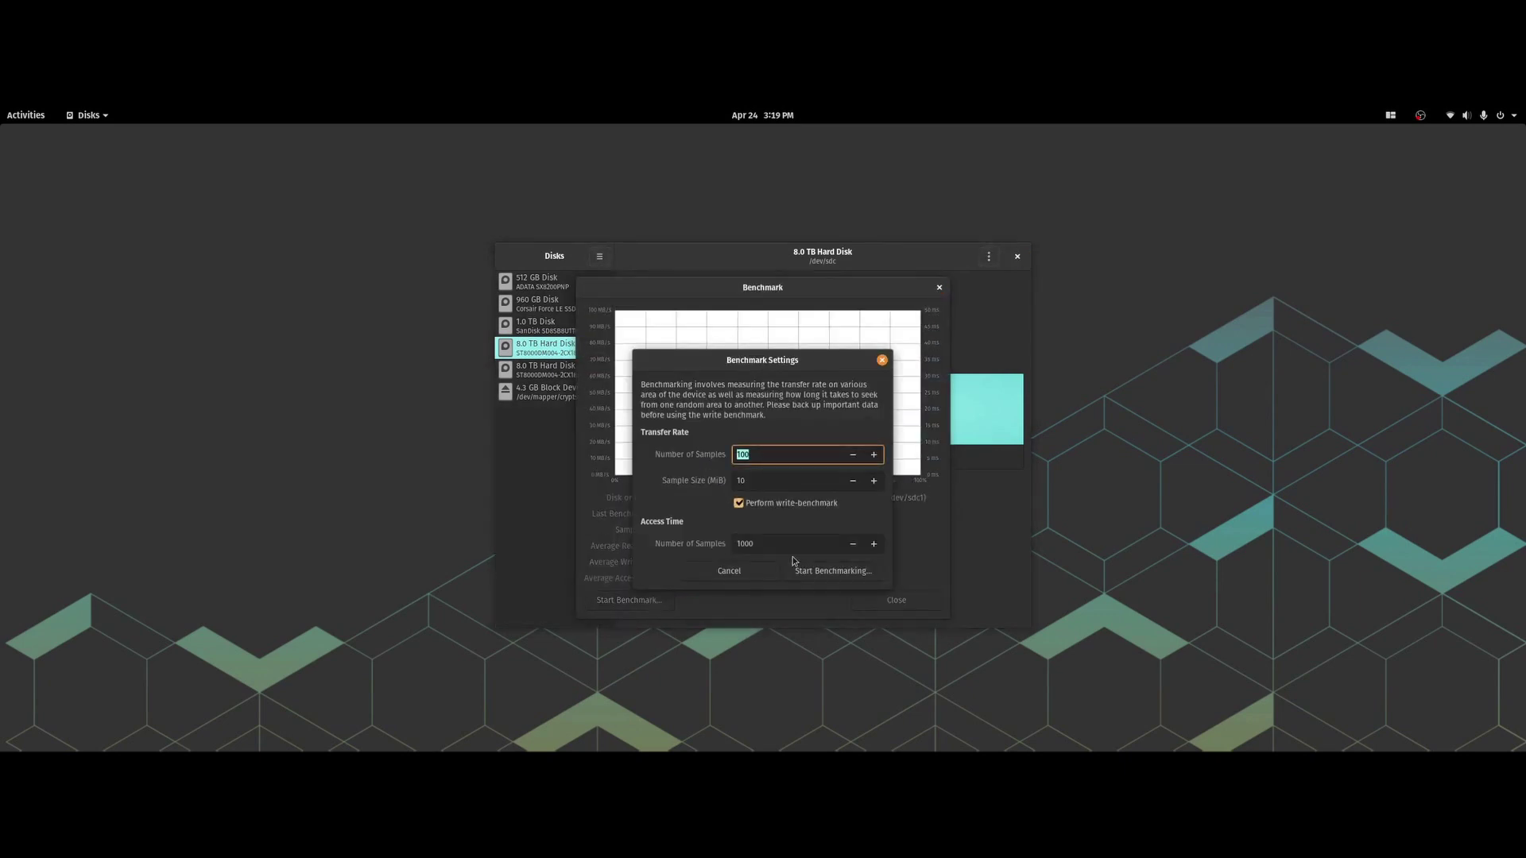
click(811, 573)
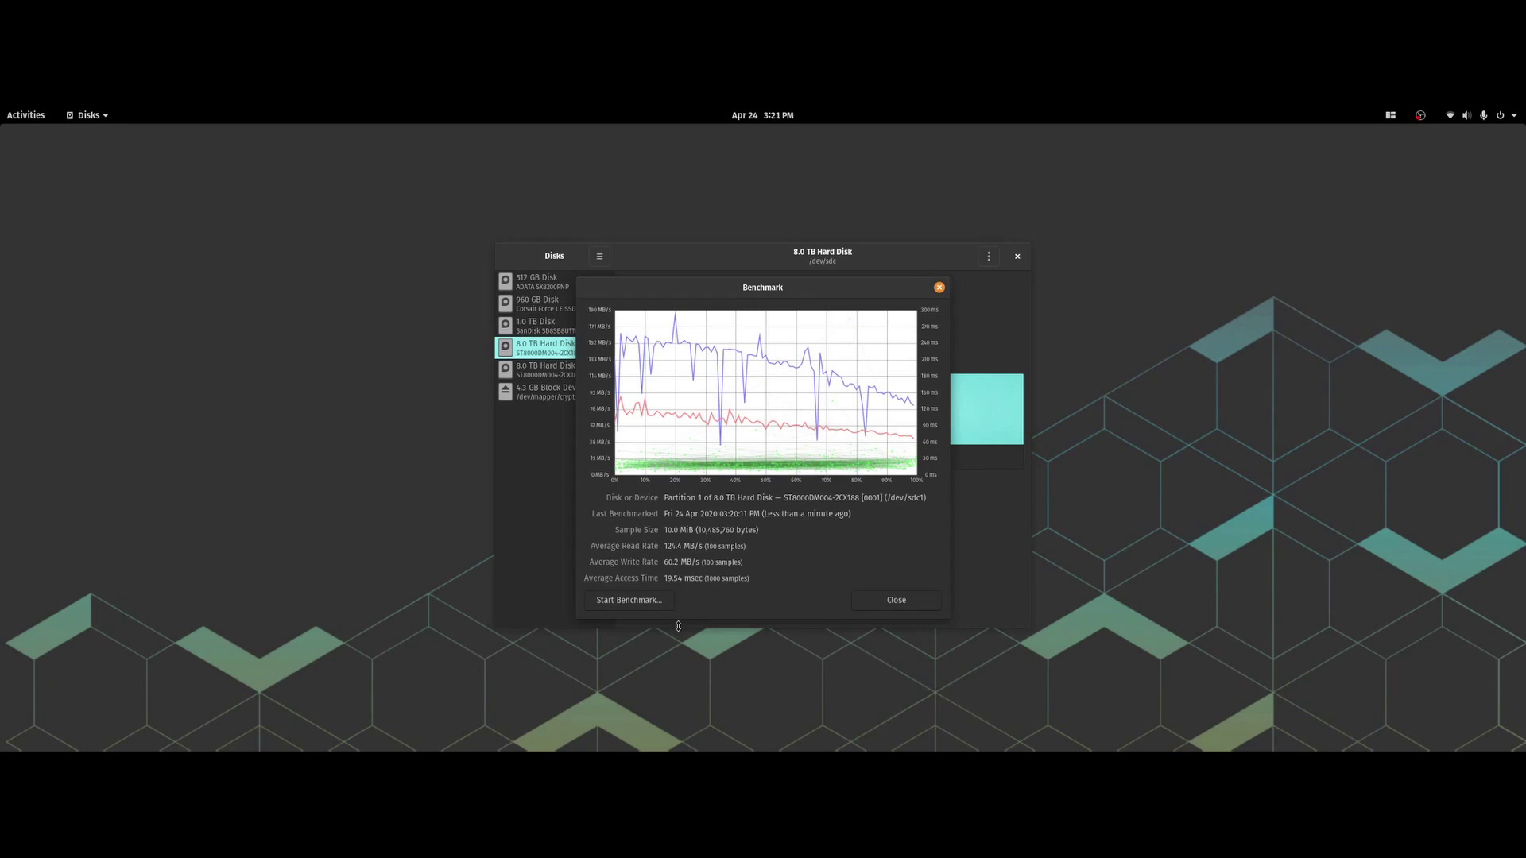
Benchmark the hard disk's NTFS partition two more times with 100 samples of 10 MiB and write benchmarking, closing the results at the end
click(666, 604)
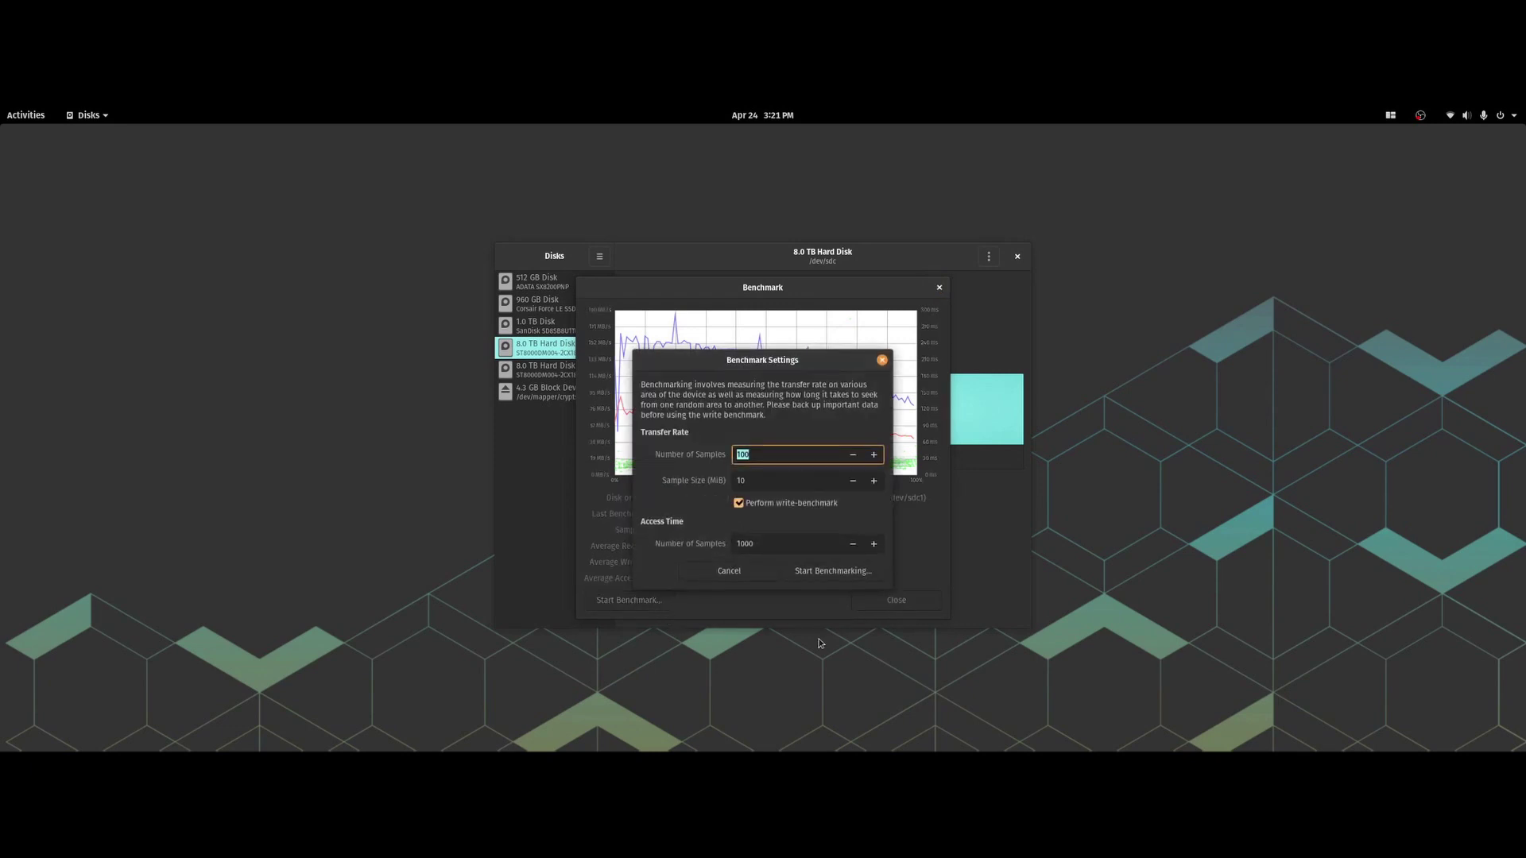
click(807, 584)
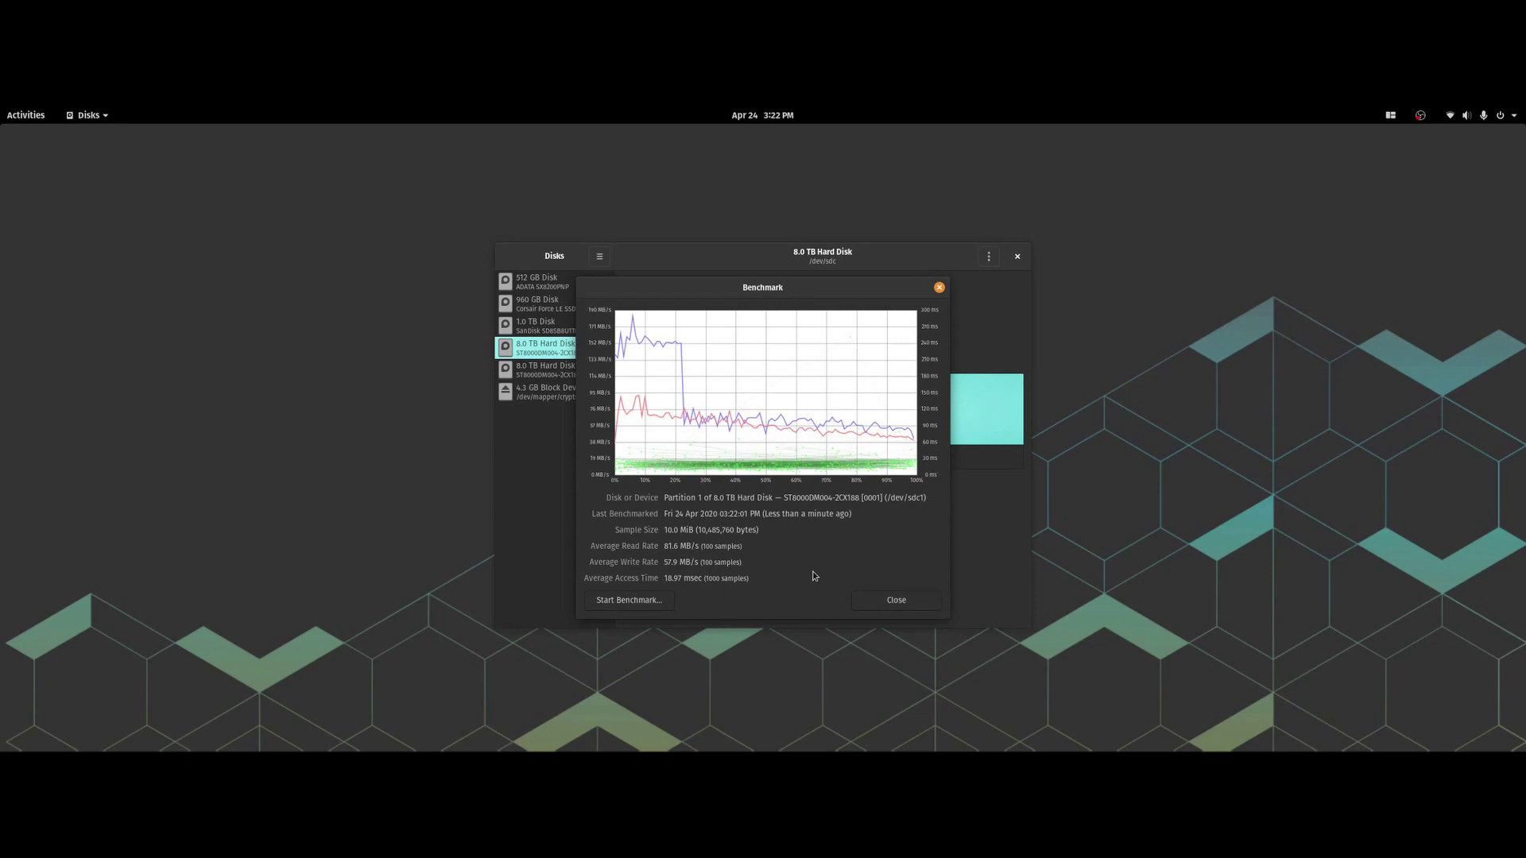
click(663, 601)
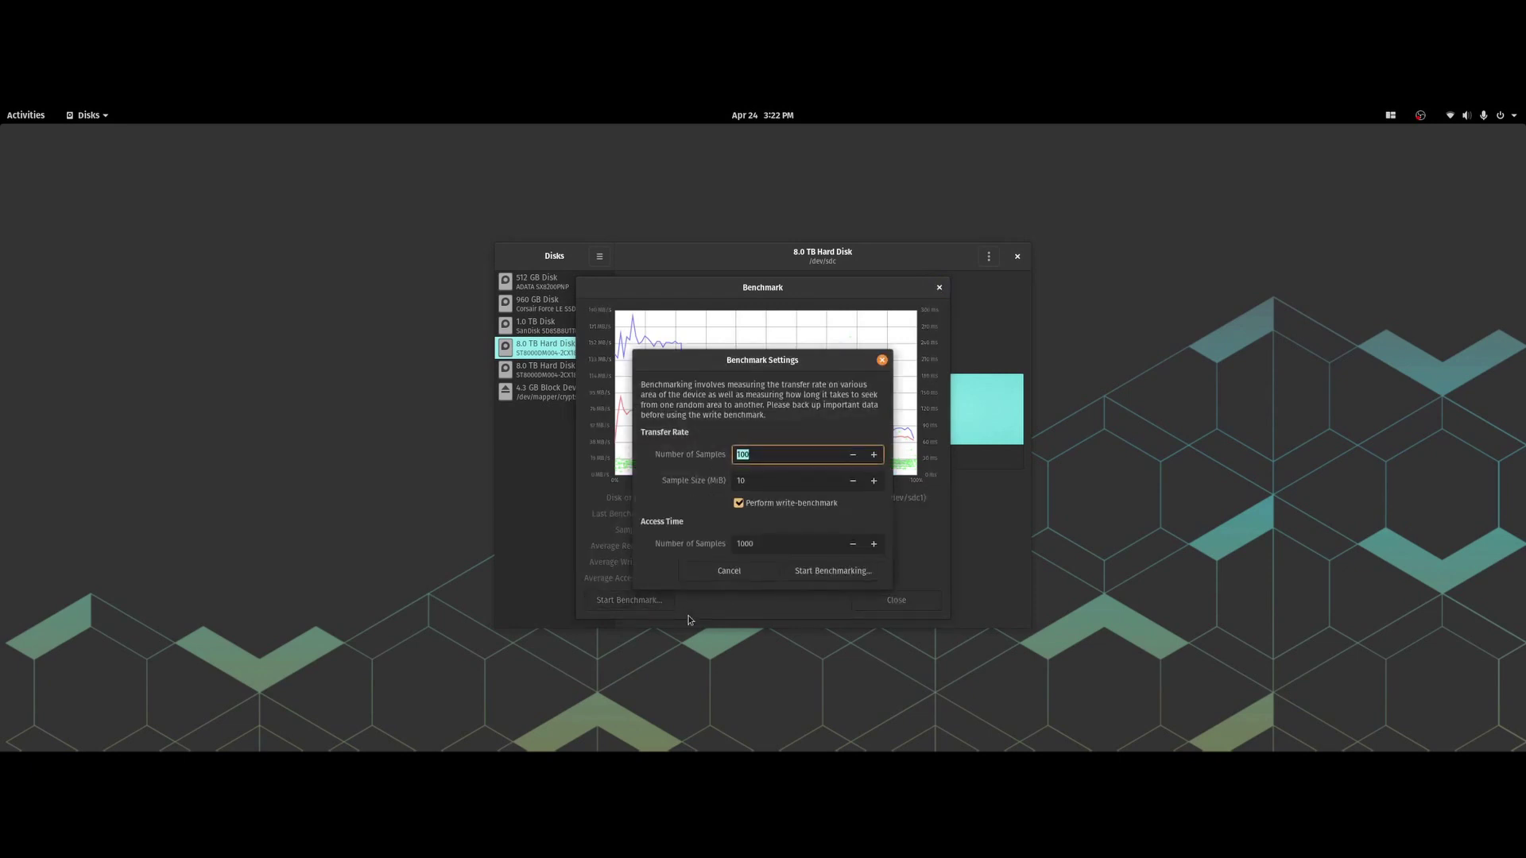
click(853, 569)
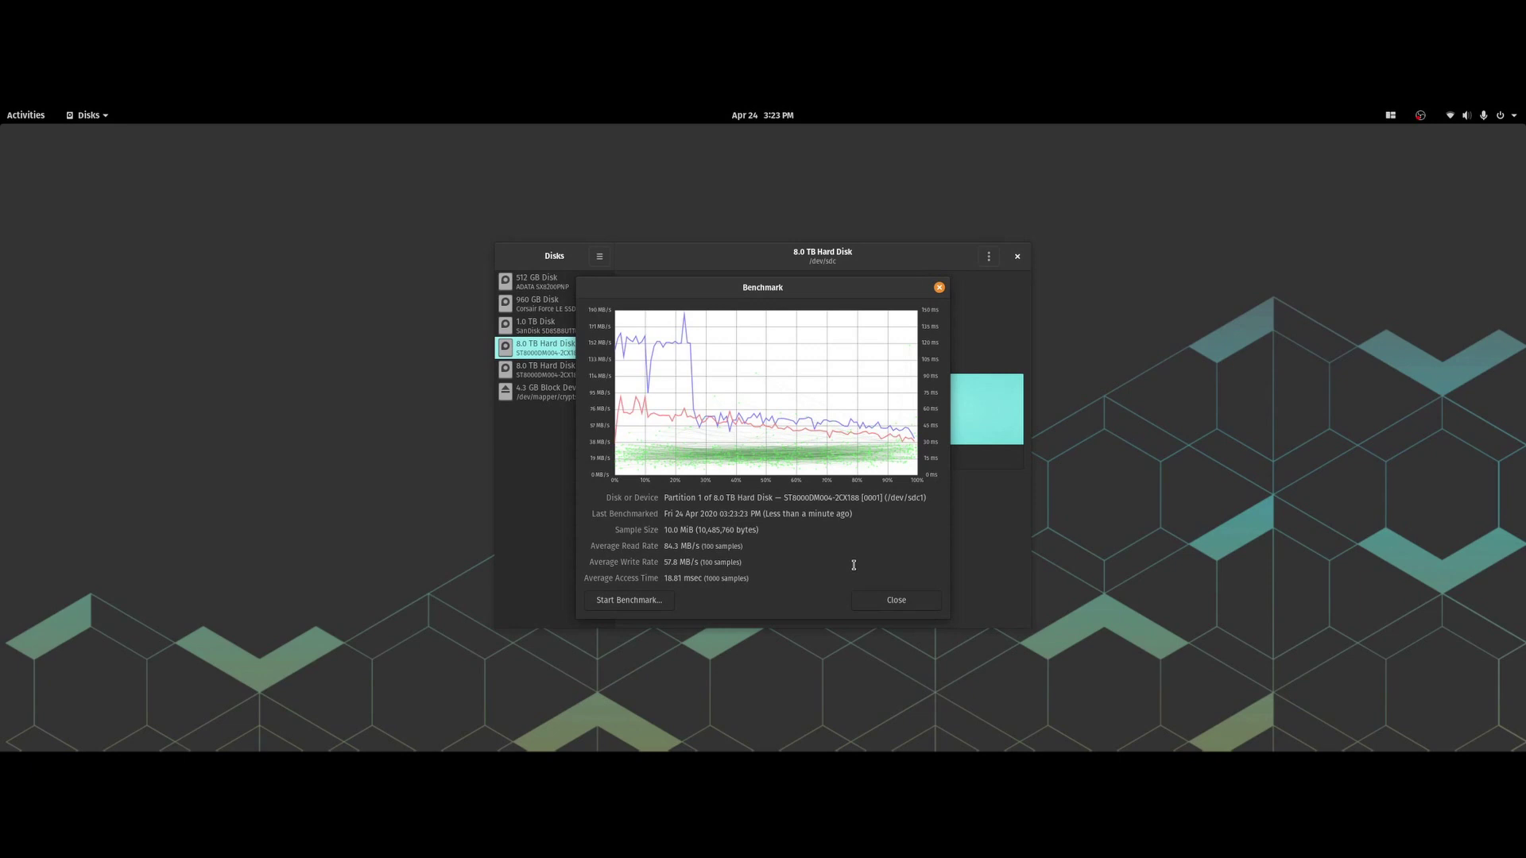
click(880, 603)
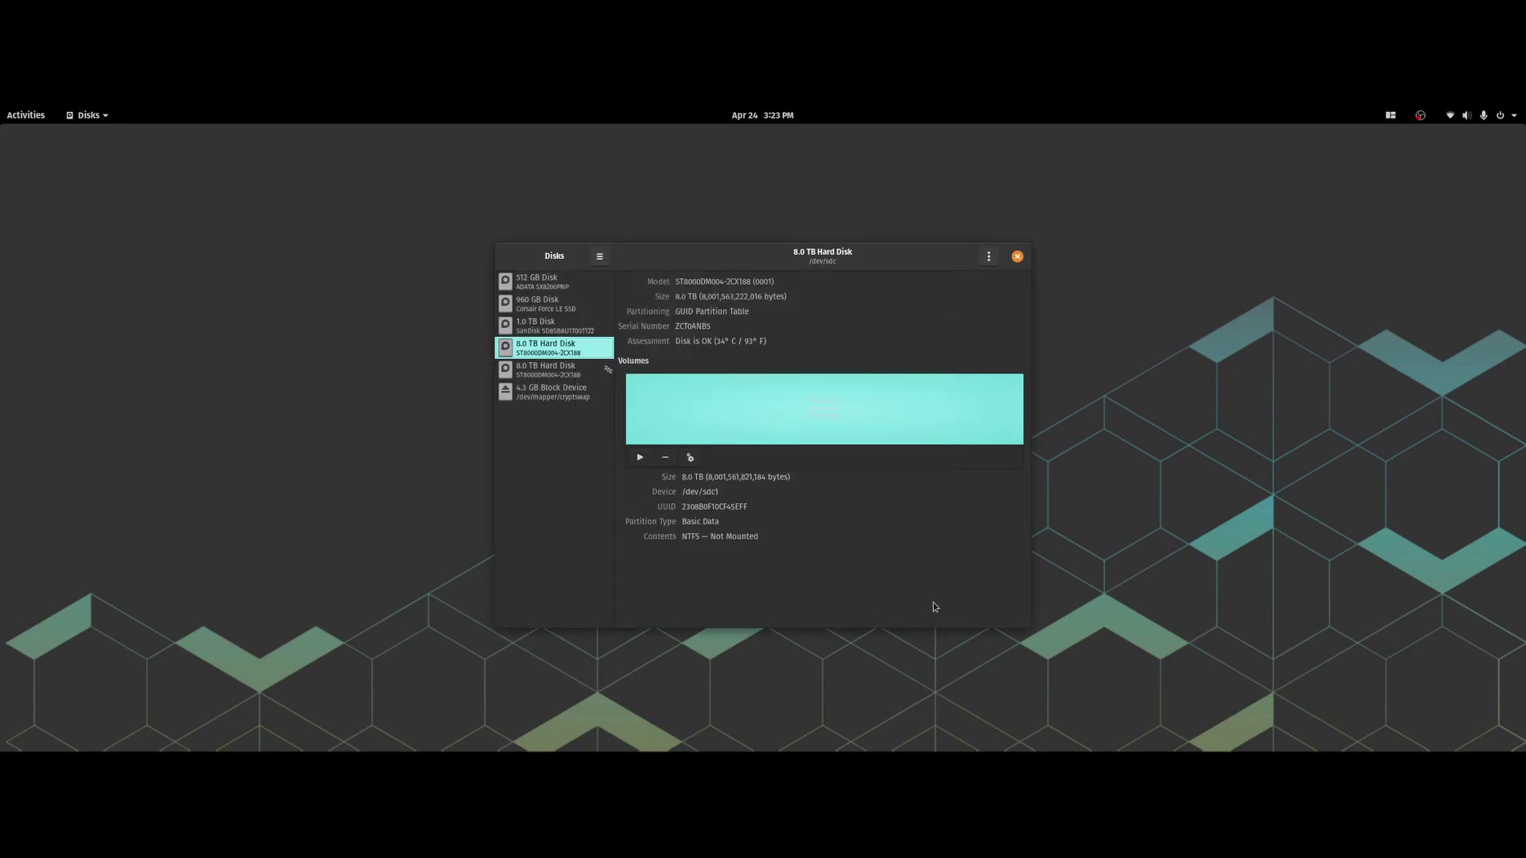
Format the whole first 8.0 TB hard disk, confirming the erase and authenticating with the account password
click(985, 256)
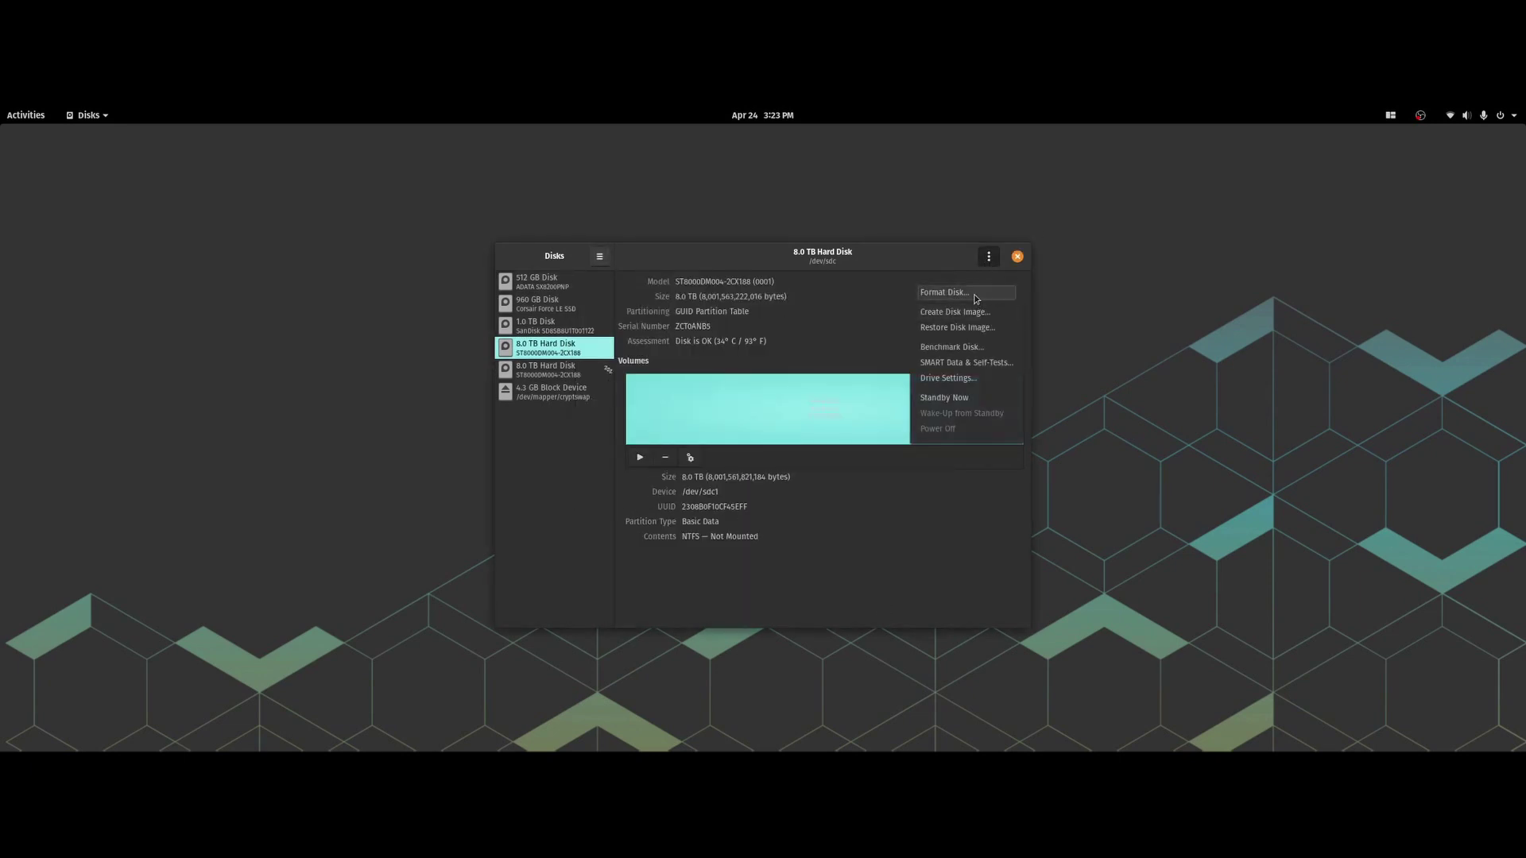
click(954, 294)
click(877, 491)
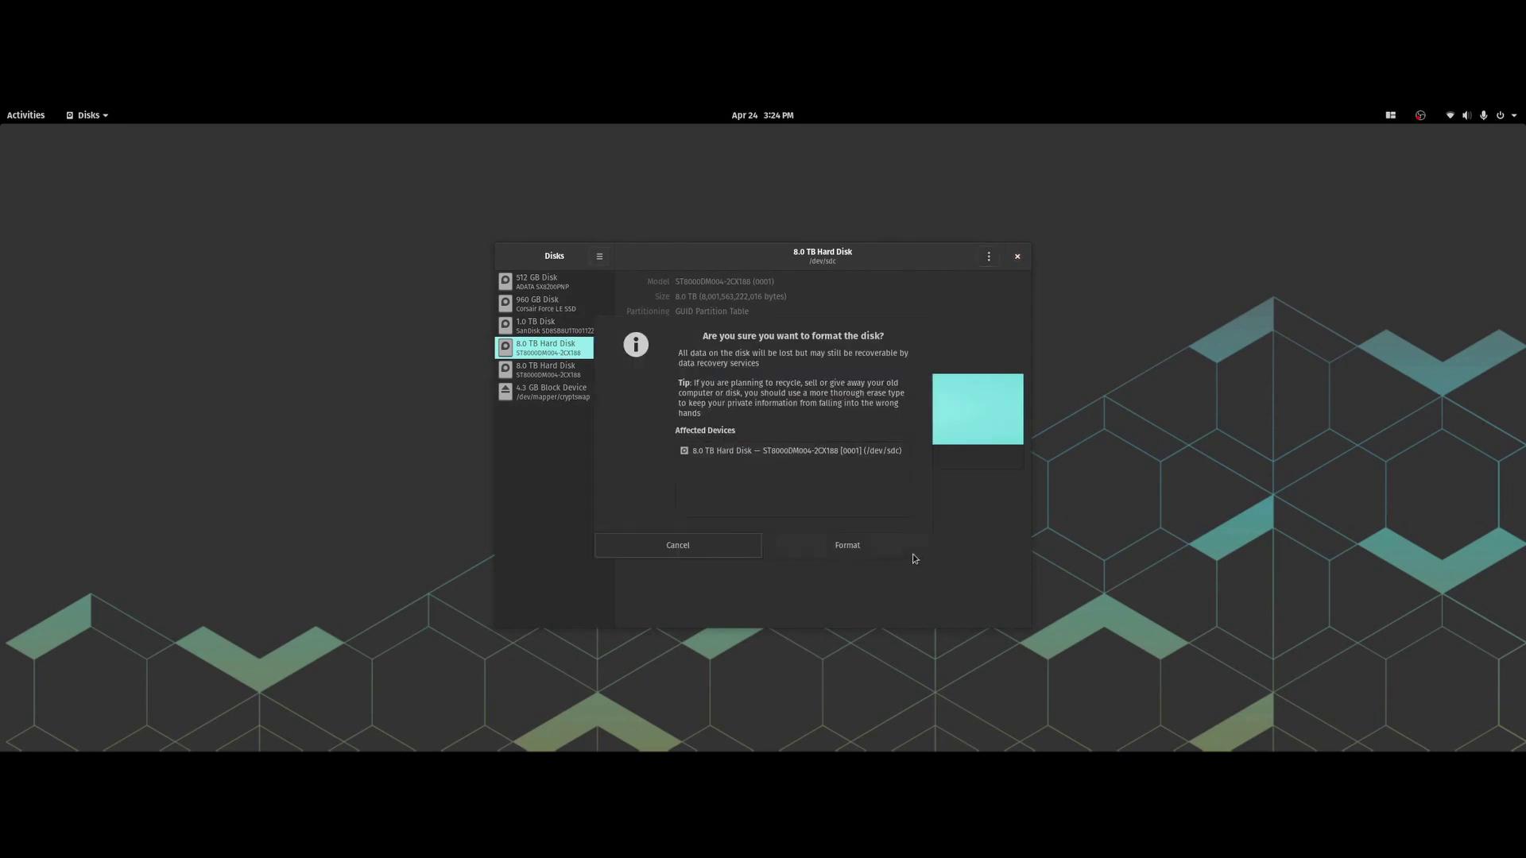
click(875, 545)
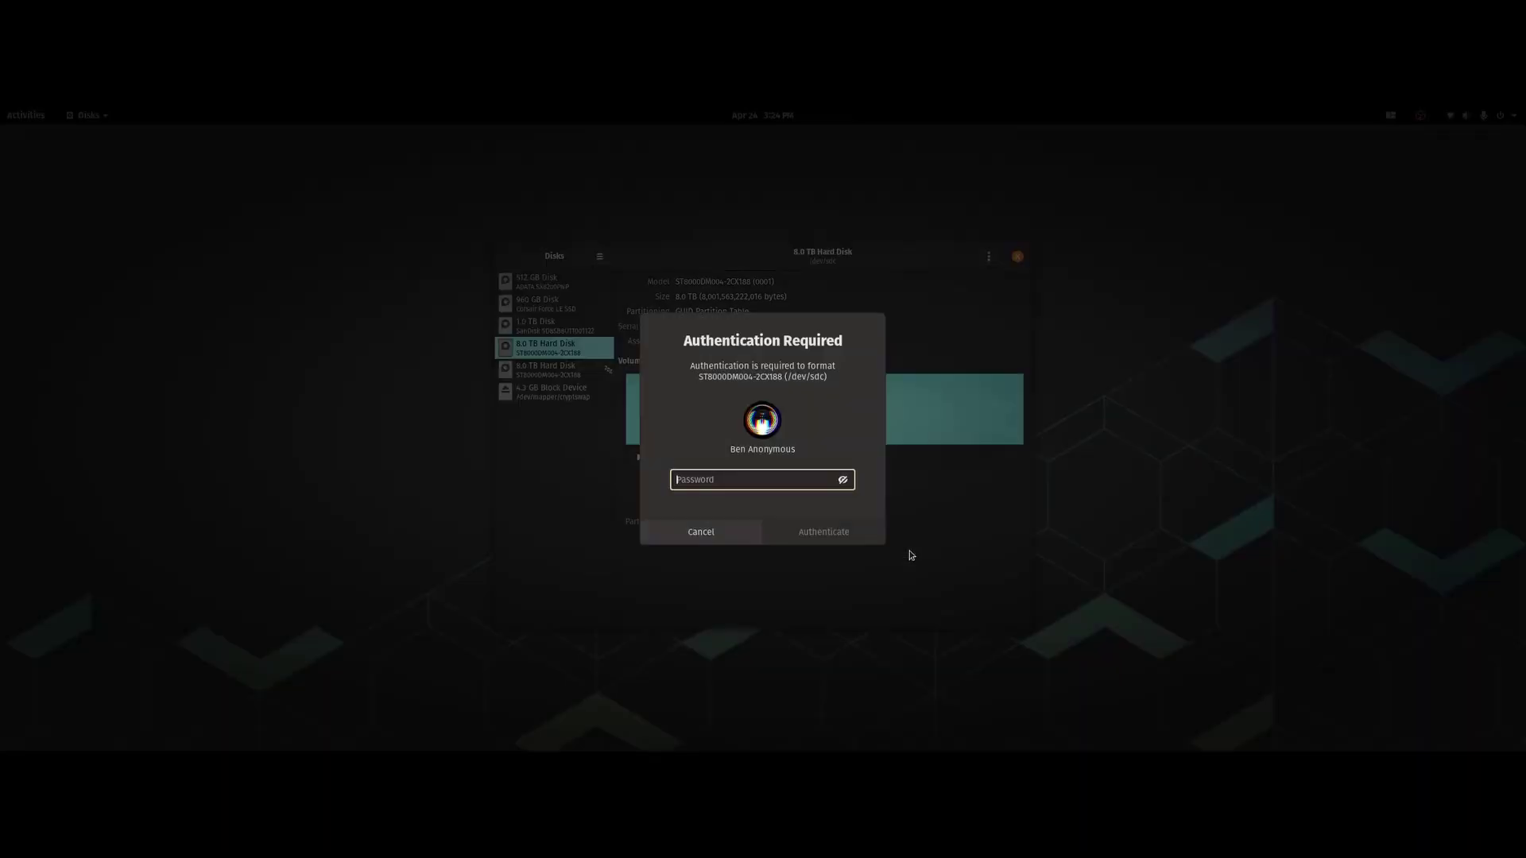
key(Return)
Create a full-size 8002 GB Ext4 partition named "Ext4 HDD" on the formatted disk
click(644, 464)
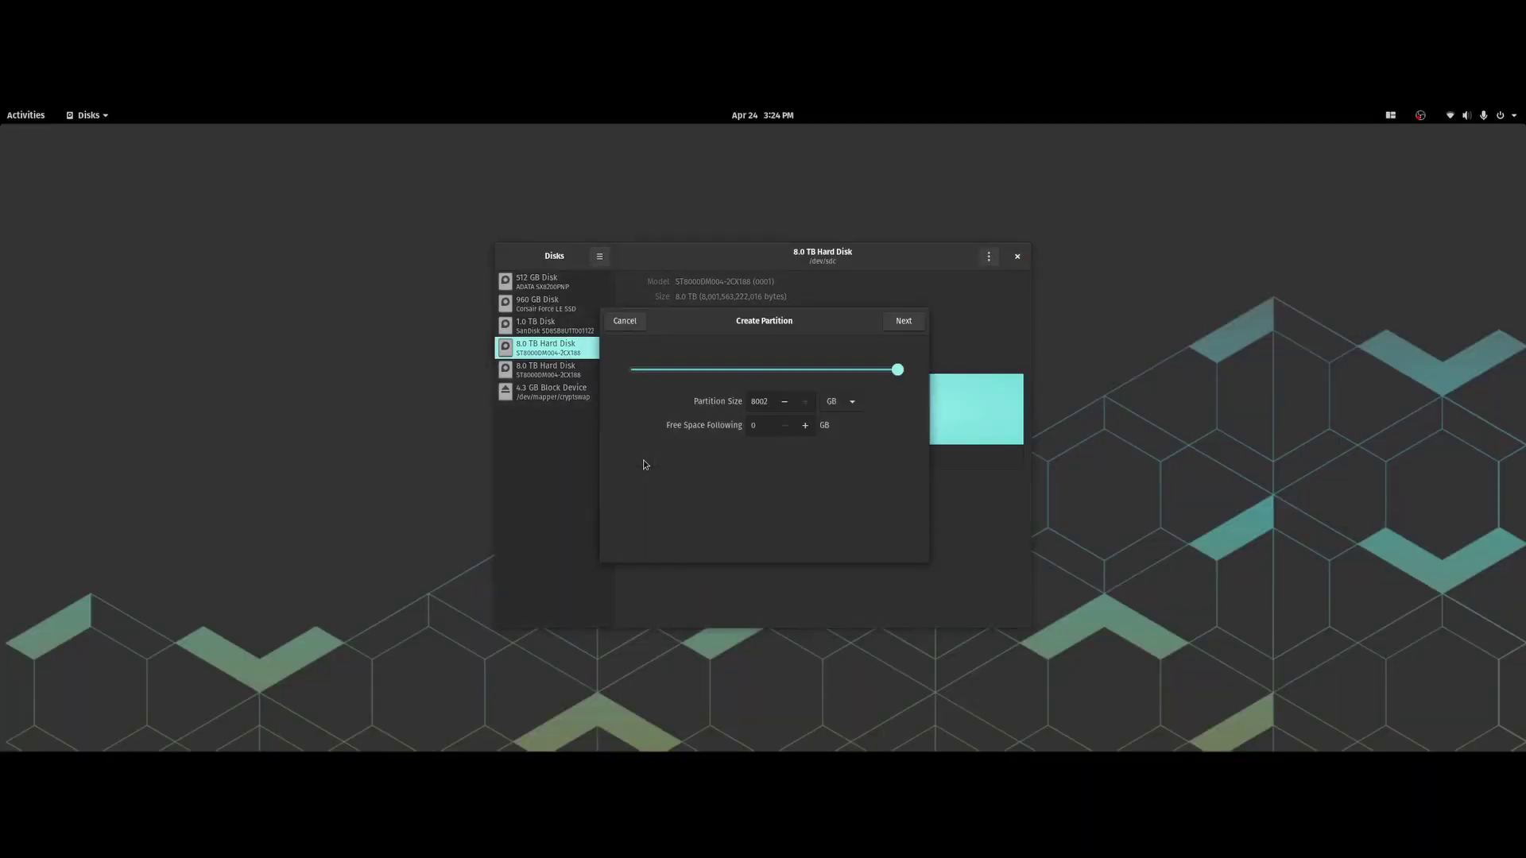
click(903, 321)
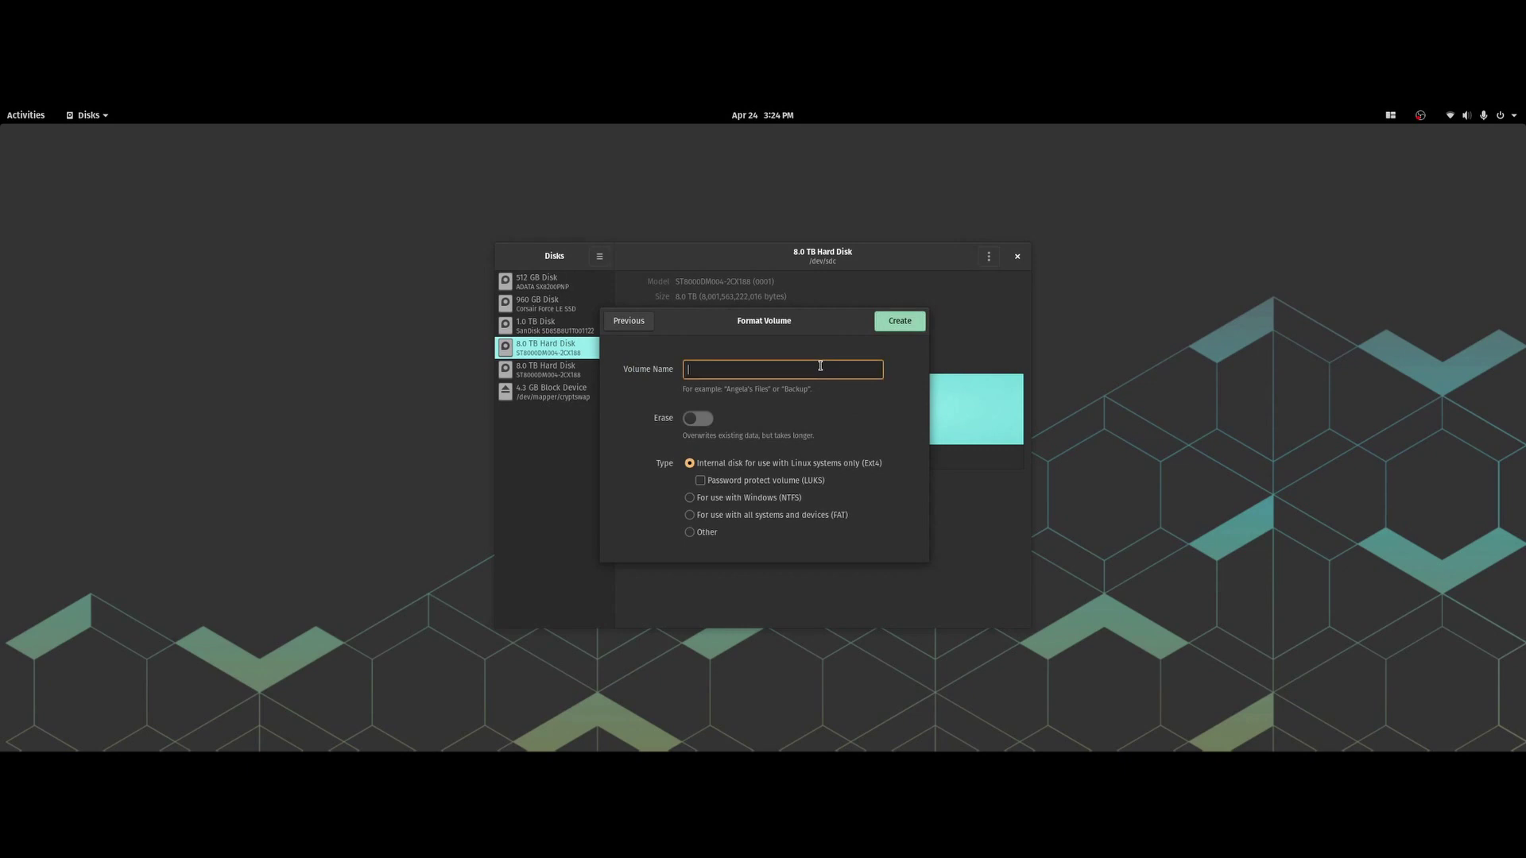
text(Ext4 HDD)
key(Return)
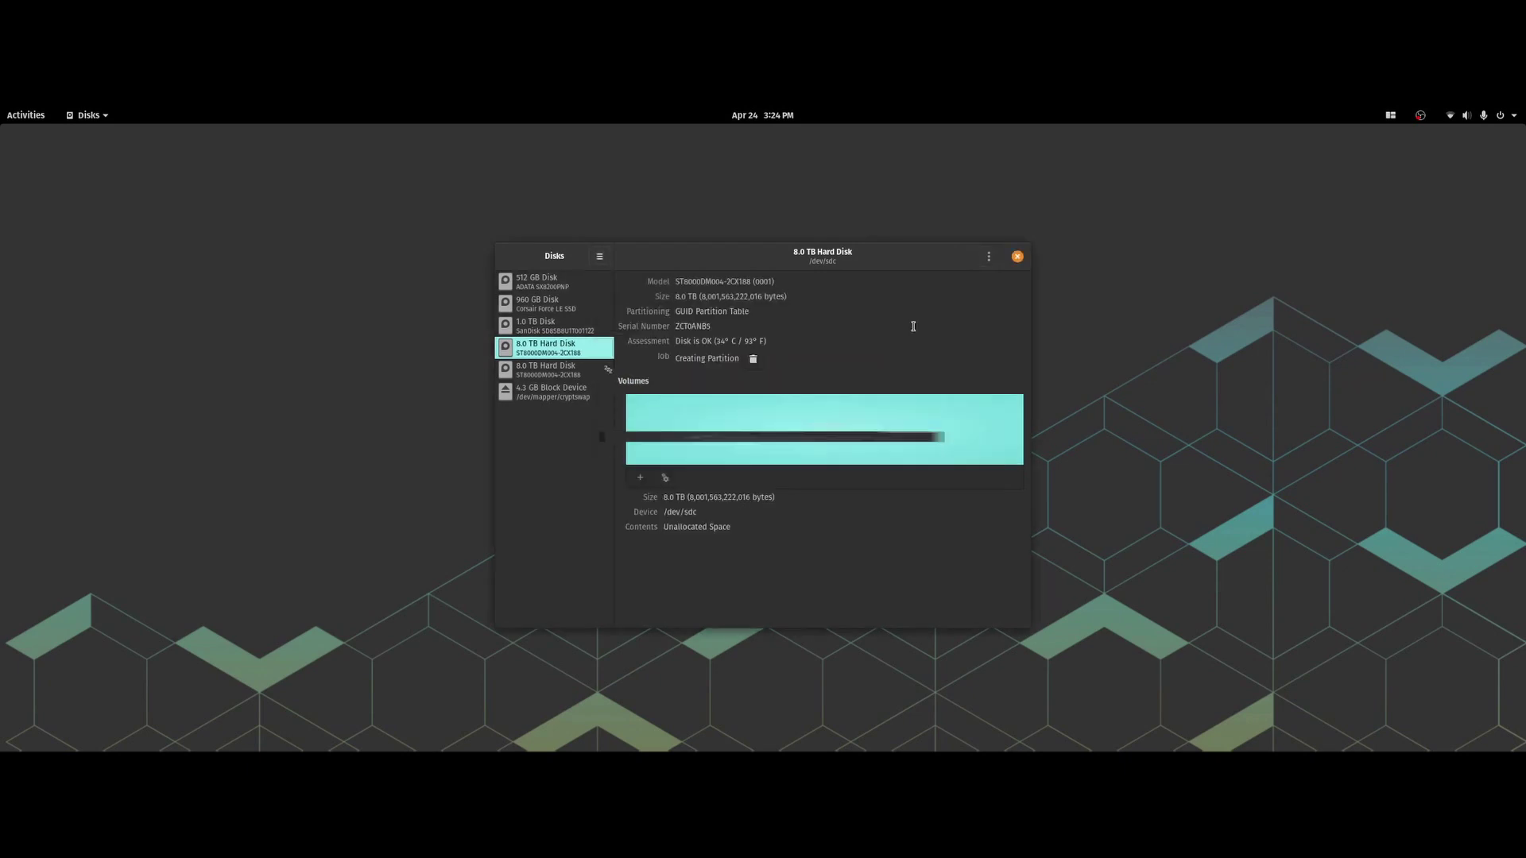
Open the calculator and average the three NTFS hard disk read rates: 124.4, 81.6 and 84.3
mouse_move(3, 113)
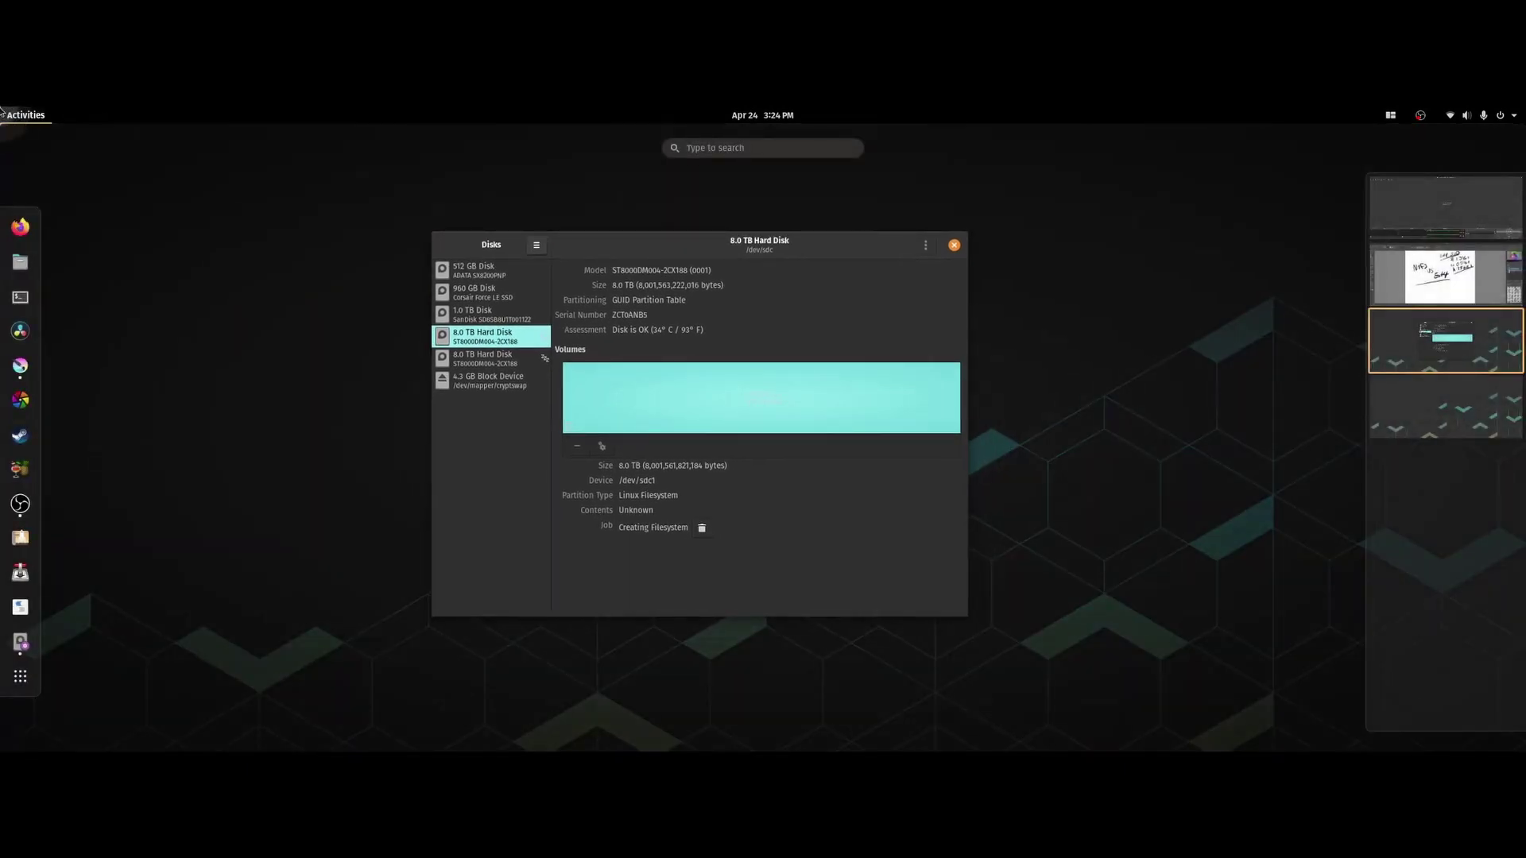
text(calc)
key(Return)
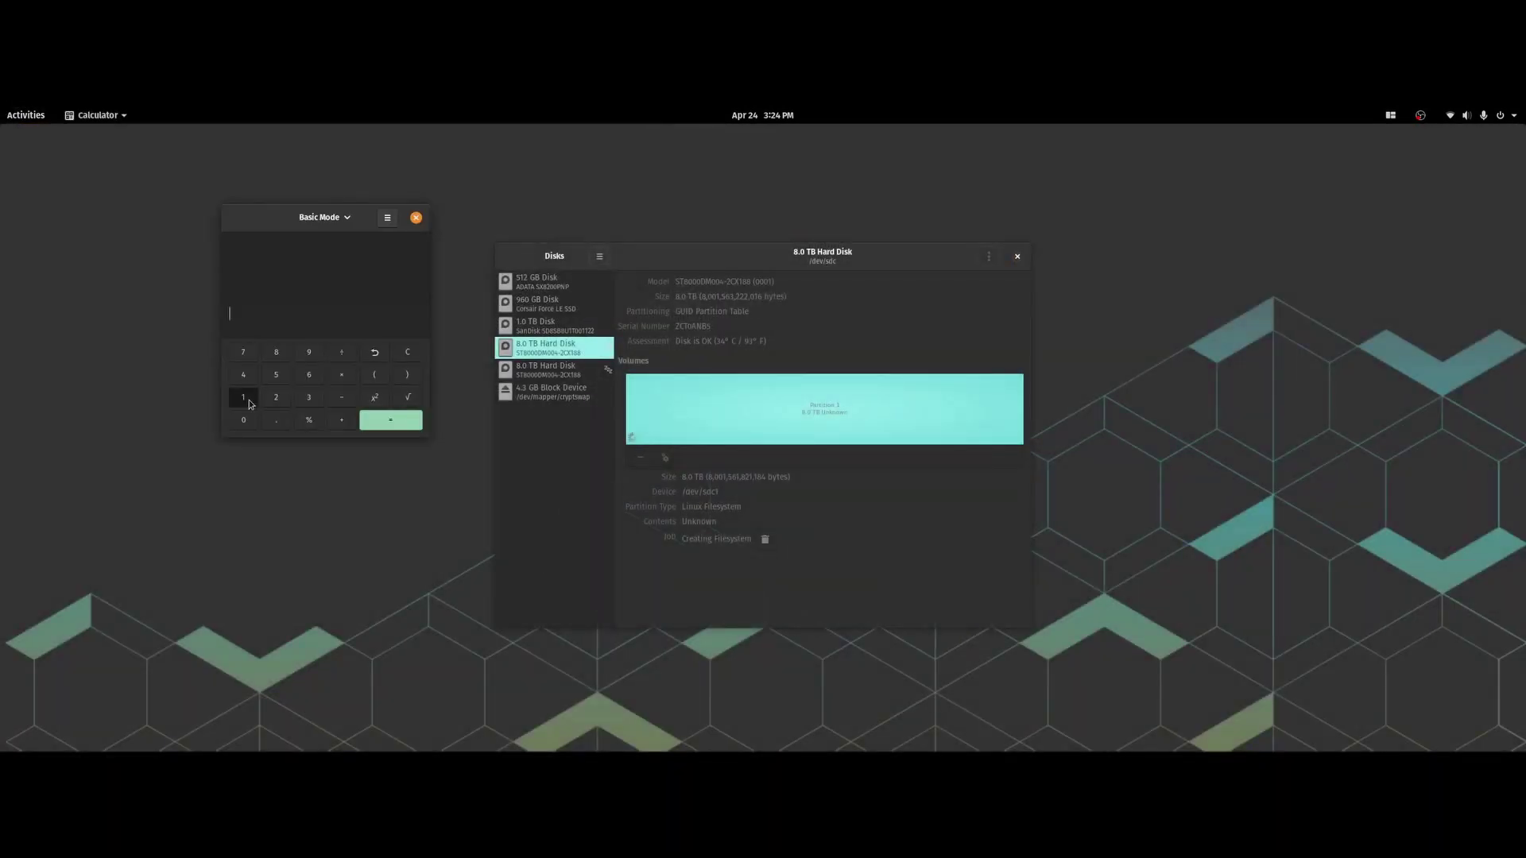
text(124.4)
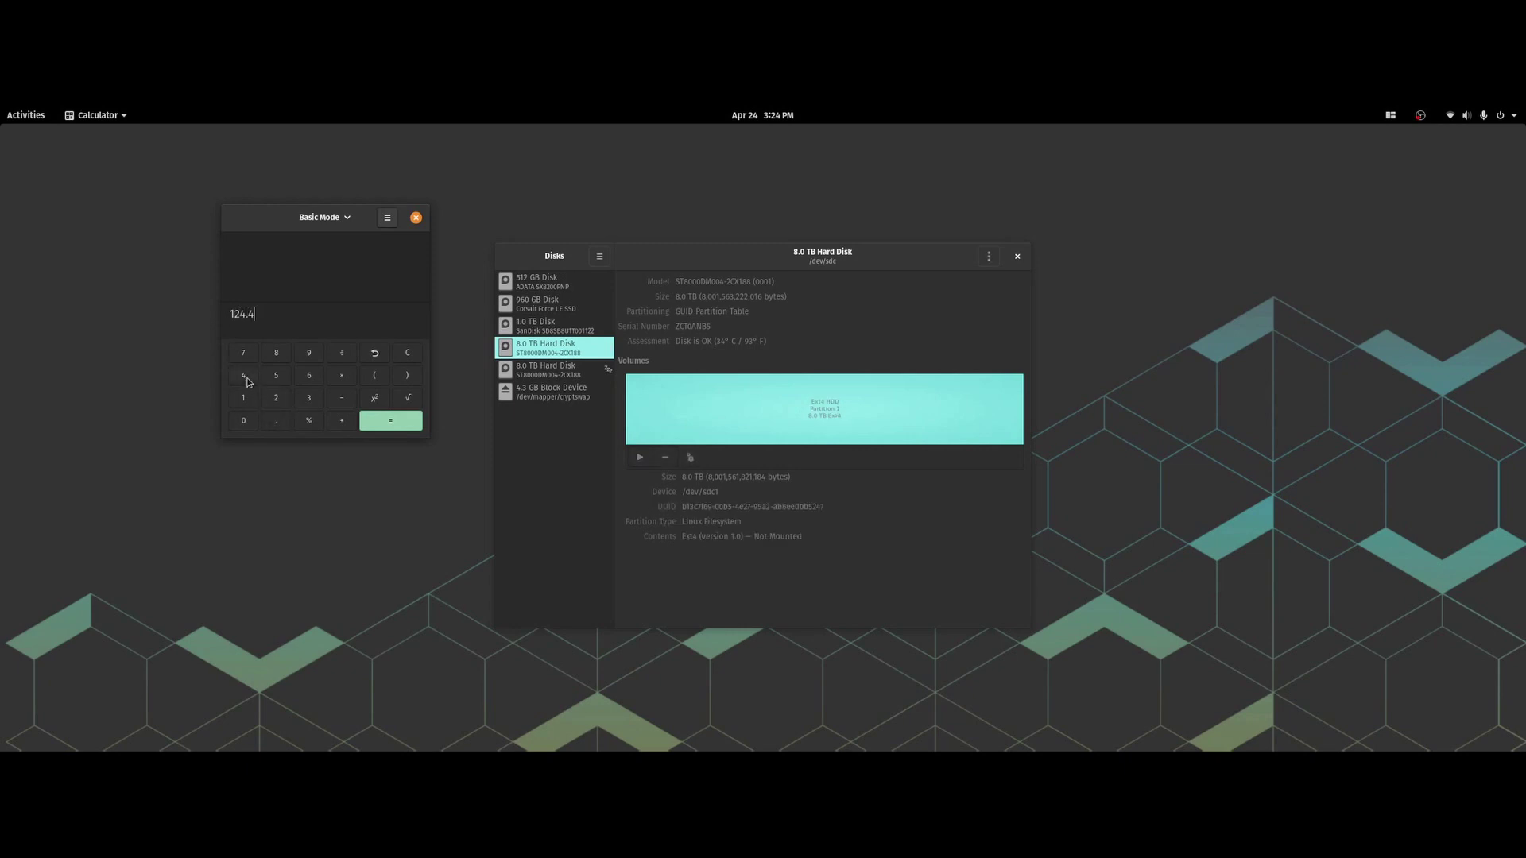
click(342, 421)
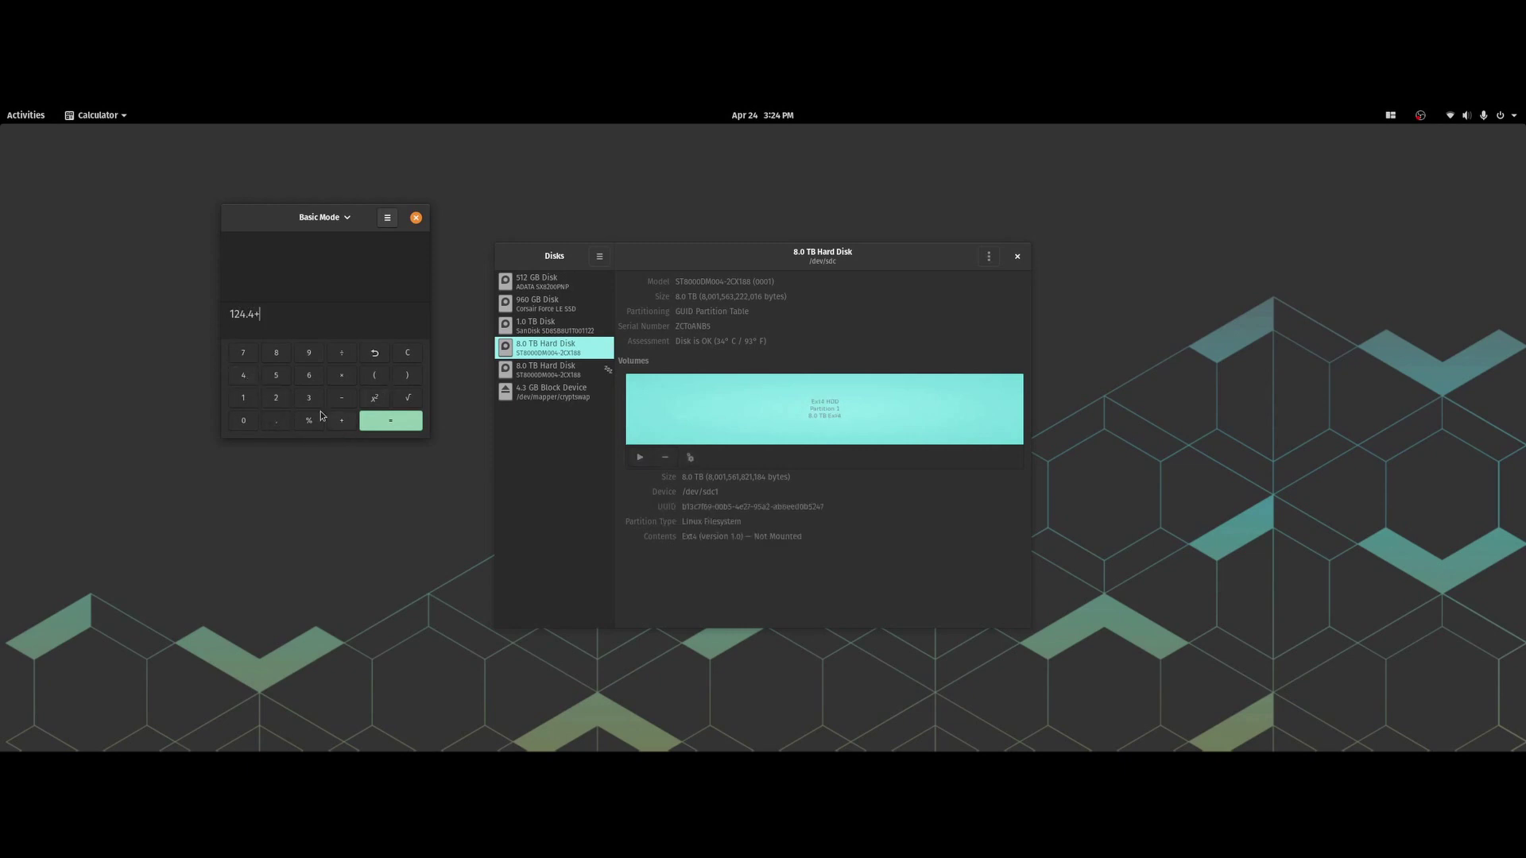
click(271, 356)
click(279, 422)
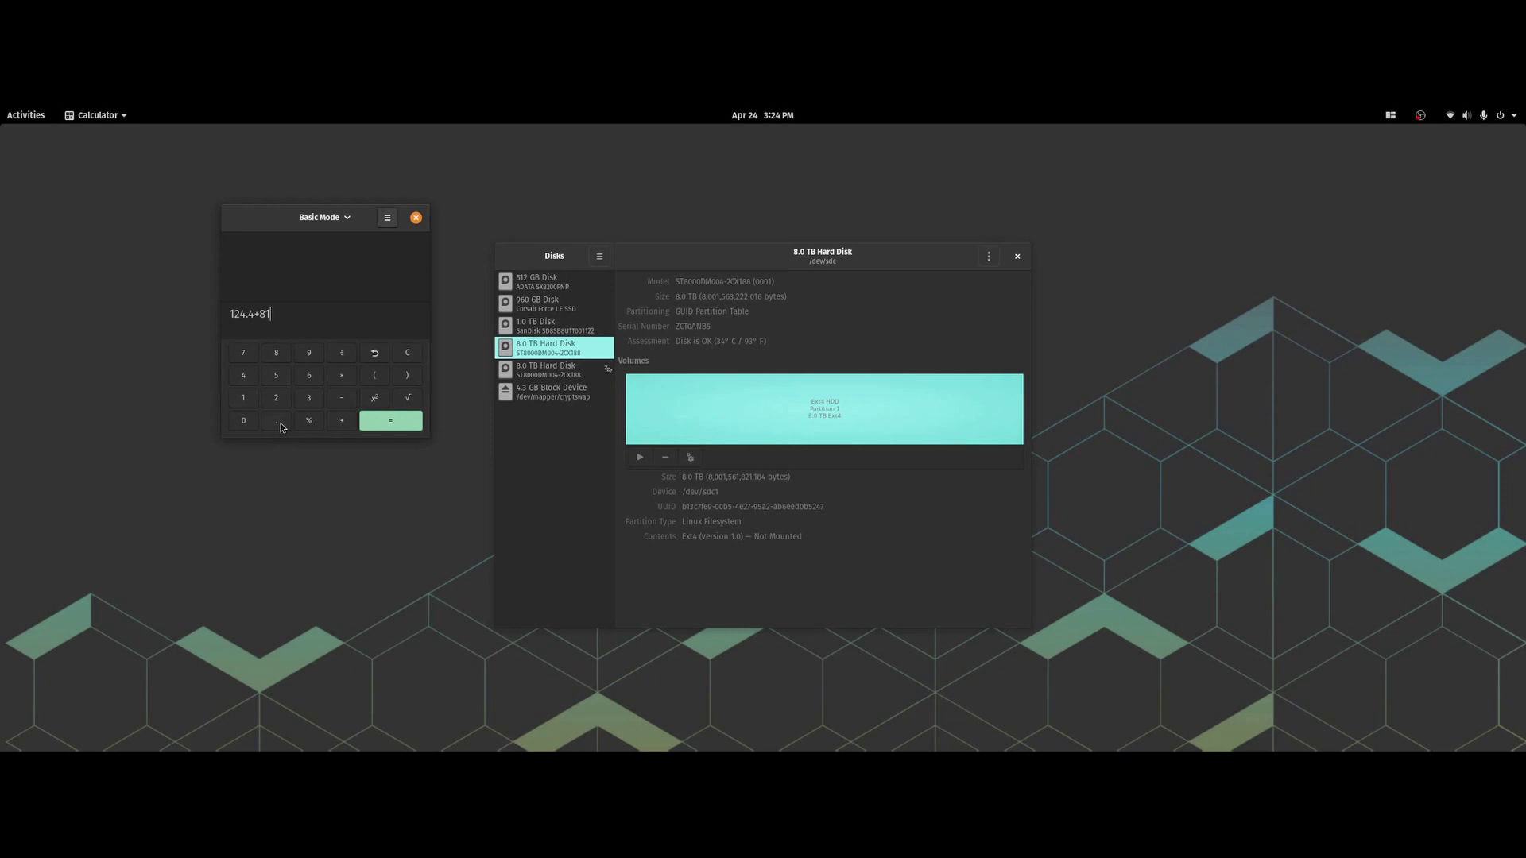
click(310, 379)
click(342, 421)
click(276, 352)
click(244, 376)
click(277, 421)
click(309, 398)
click(377, 423)
click(342, 353)
click(310, 399)
click(394, 422)
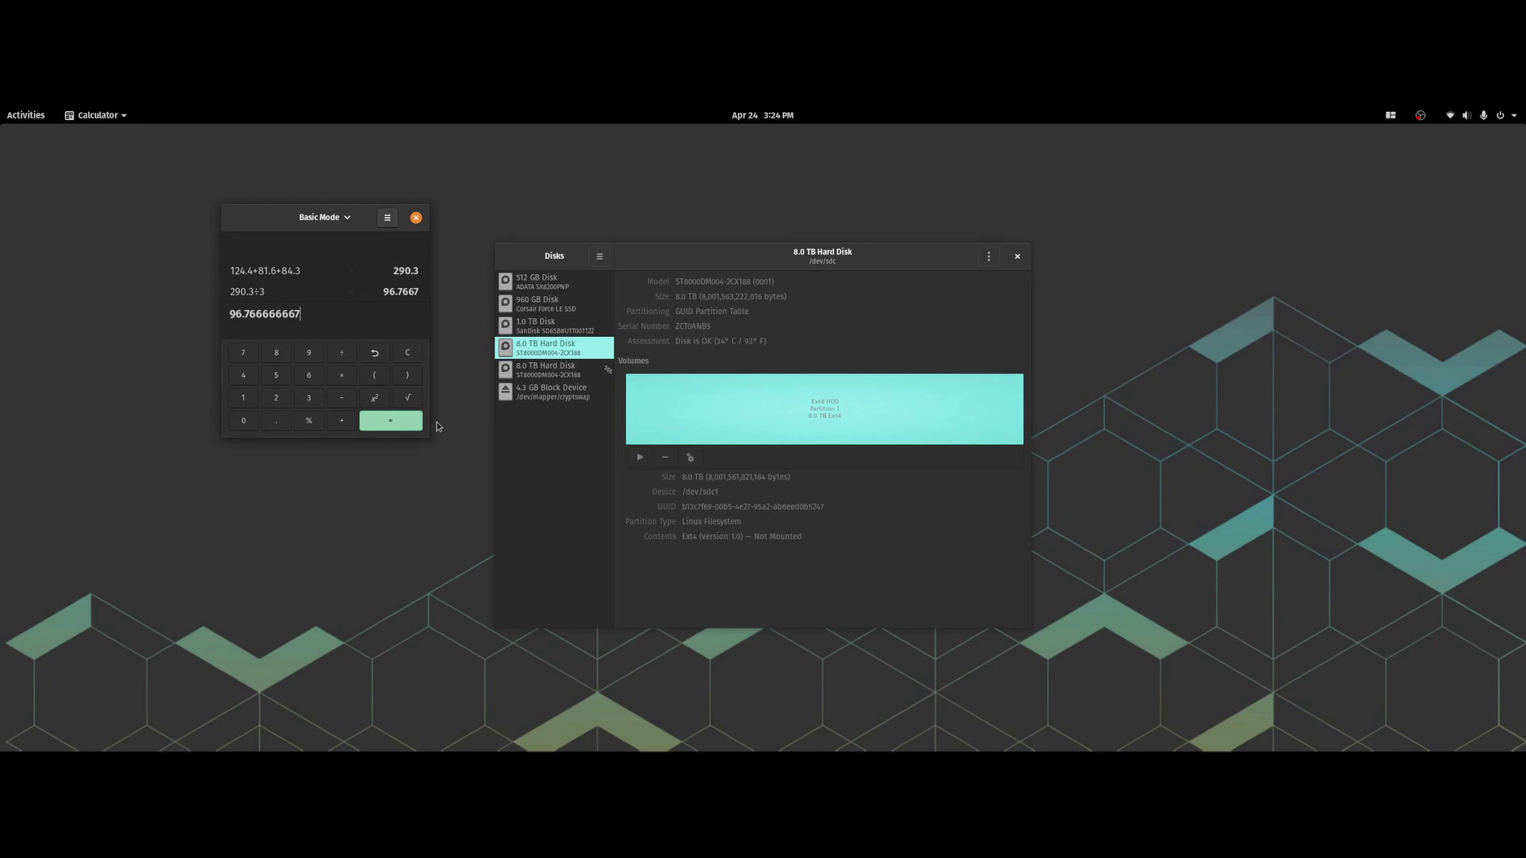
Clear the entry and average the three NTFS hard disk write rates: 60.2, 57.9 and 57.8
click(408, 353)
click(309, 375)
click(253, 419)
click(278, 422)
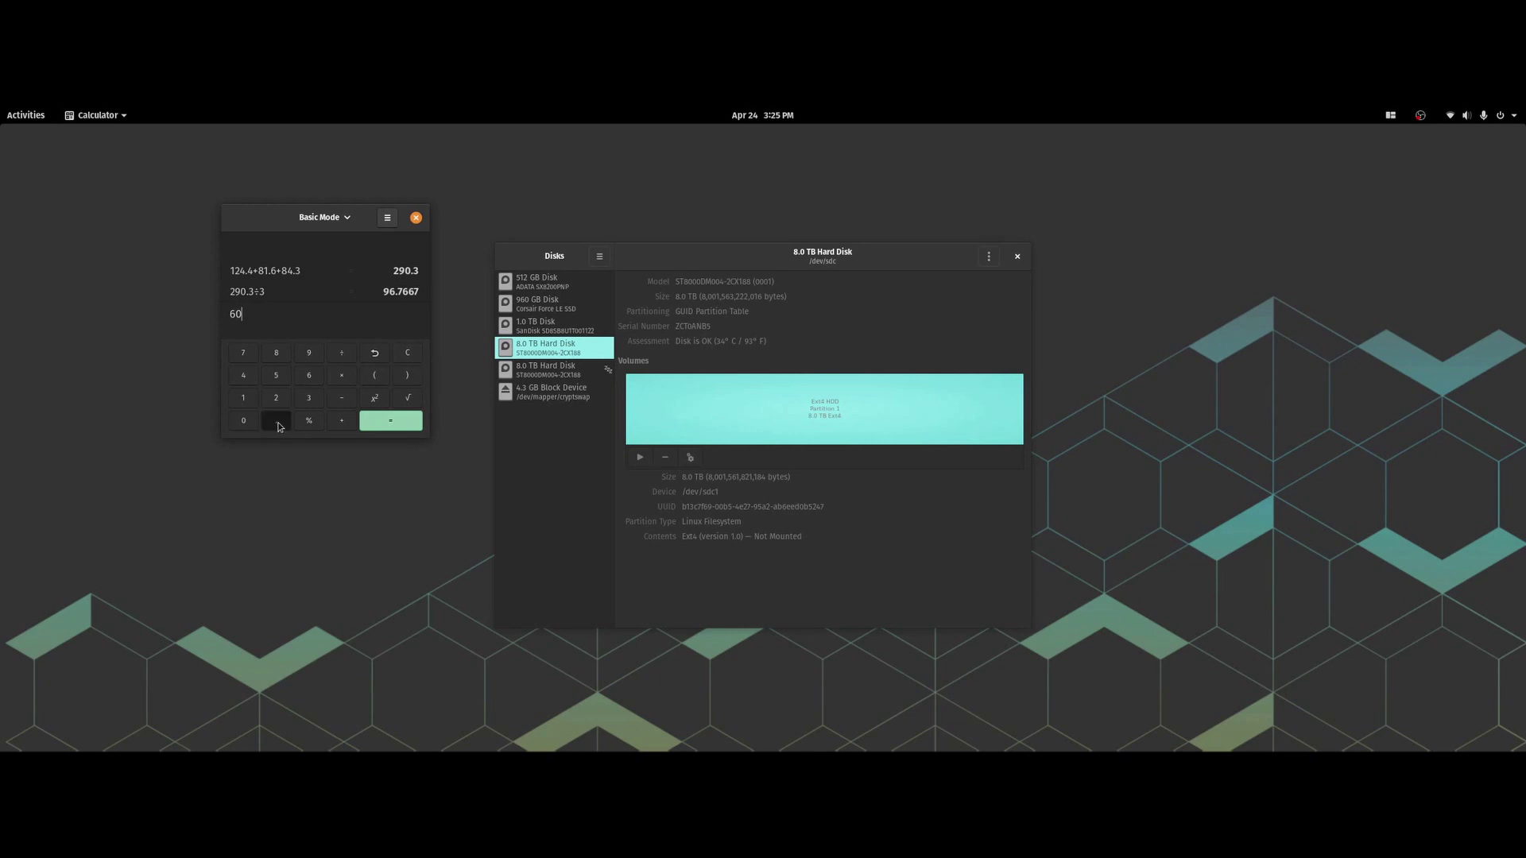
click(276, 398)
click(341, 421)
click(275, 375)
click(243, 353)
click(276, 419)
click(310, 353)
click(342, 420)
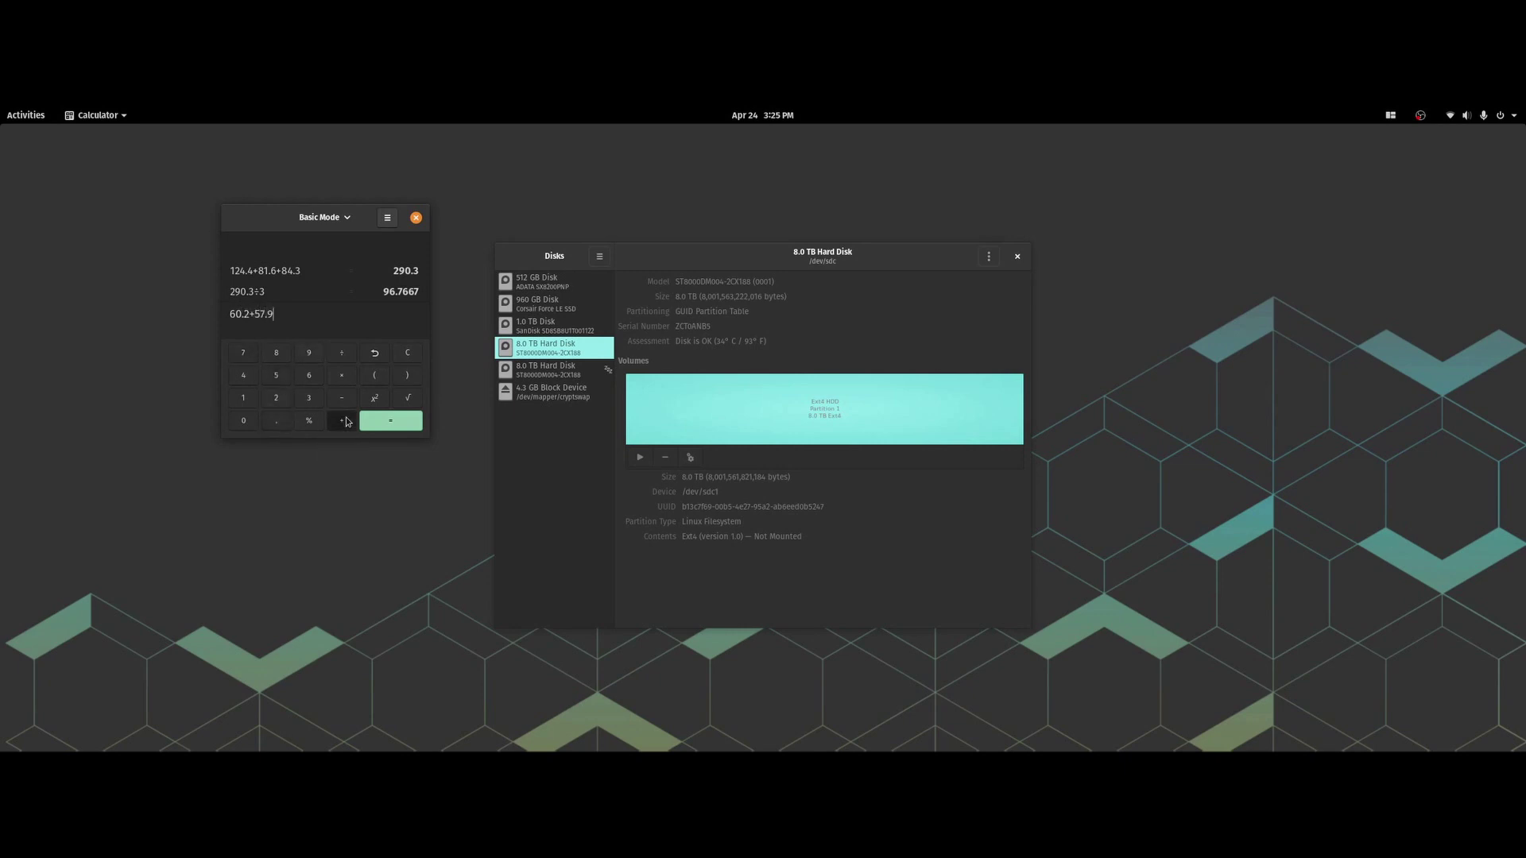
click(276, 376)
click(246, 355)
click(275, 420)
click(276, 354)
click(390, 421)
click(342, 353)
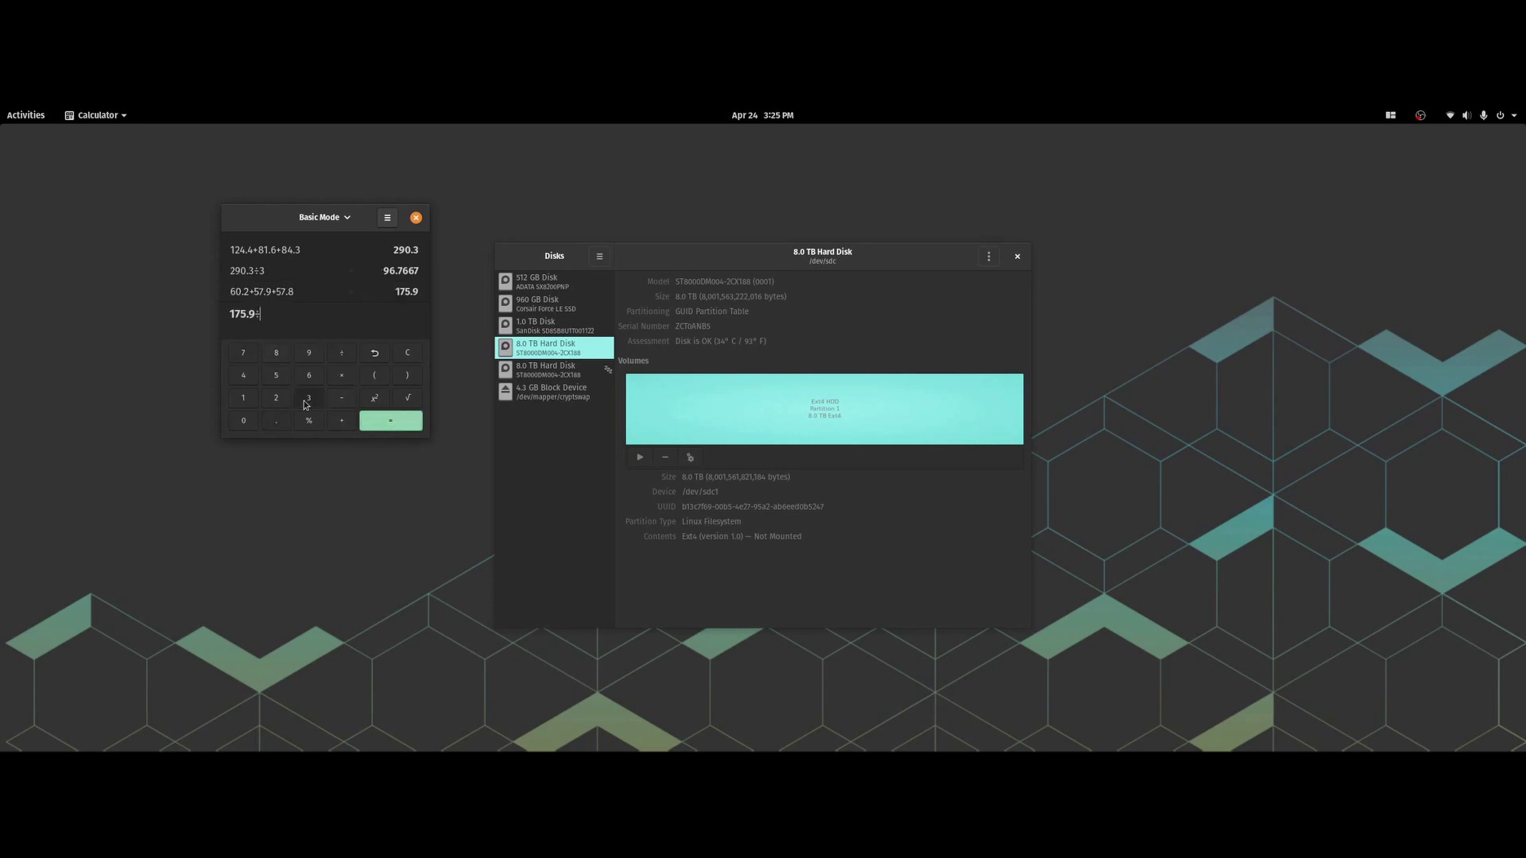
click(309, 397)
click(393, 421)
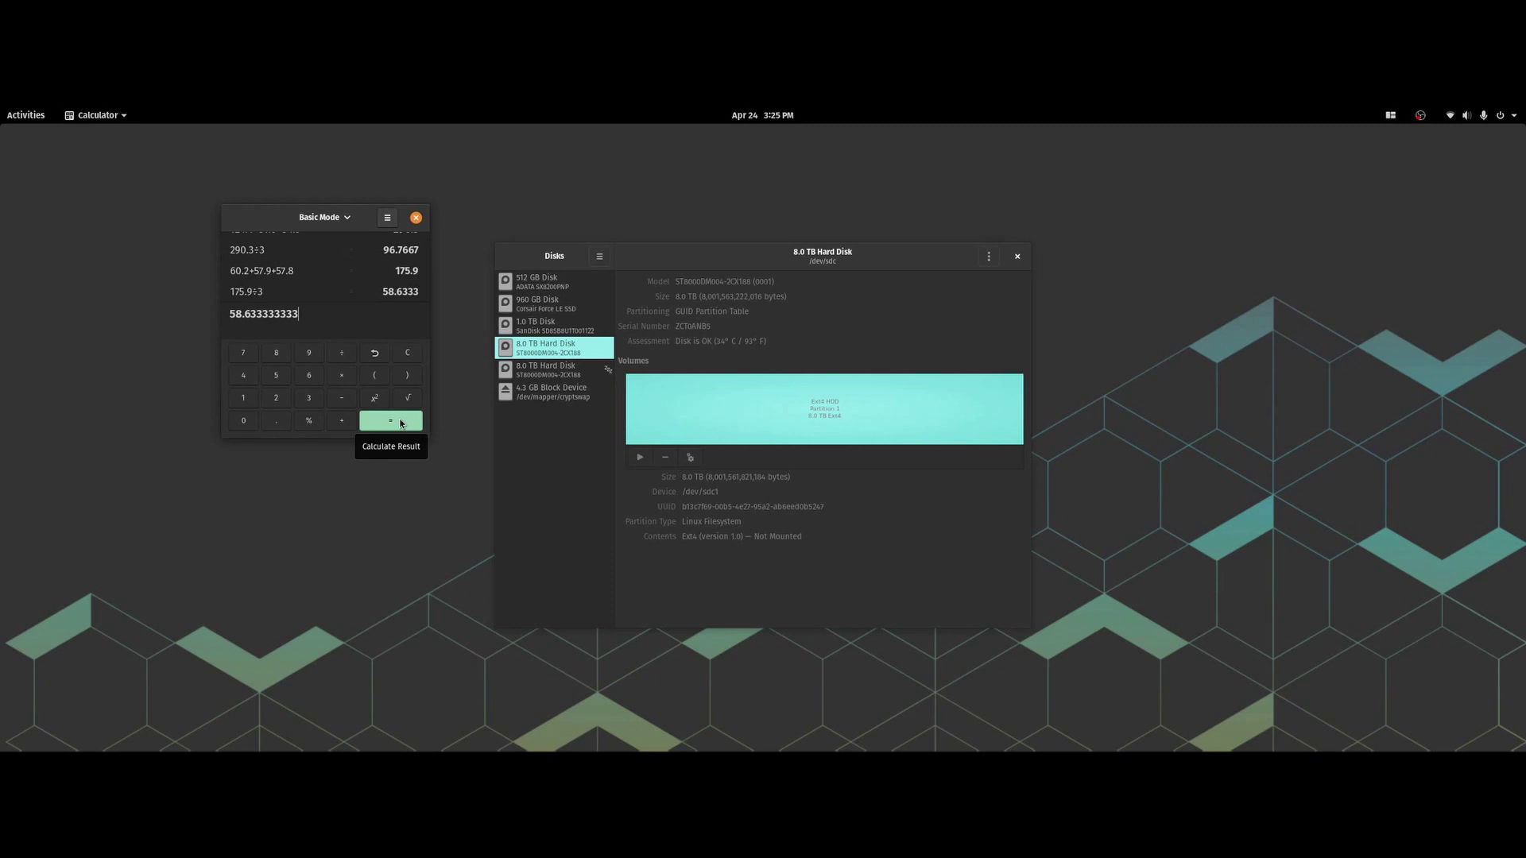
Average the three NTFS hard disk access times 19.54, 18.97 and 18.81, and close the calculator
click(407, 353)
click(243, 398)
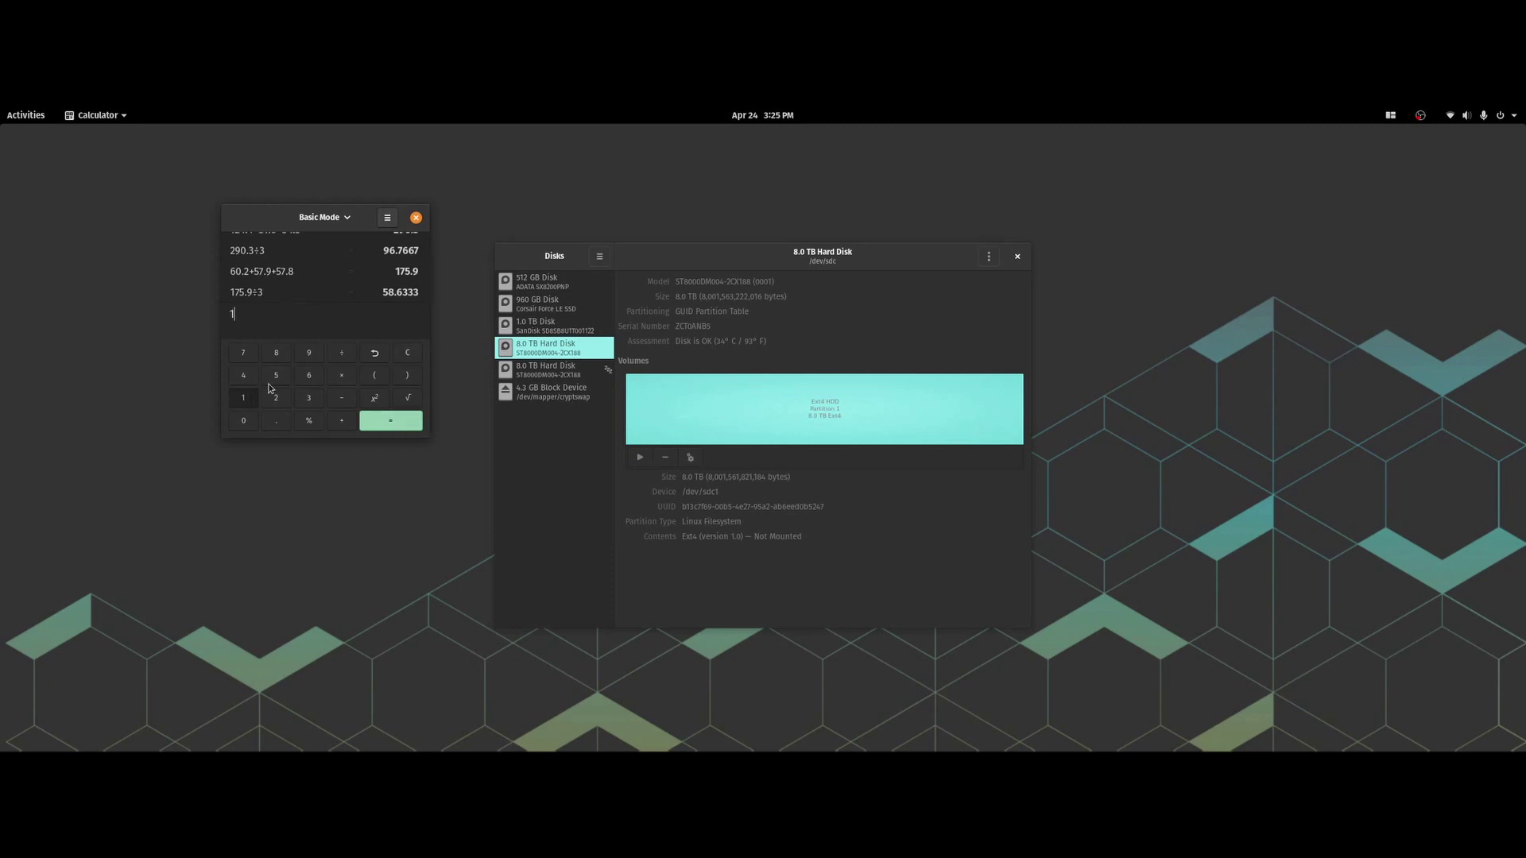
click(309, 353)
click(276, 377)
click(244, 379)
click(348, 425)
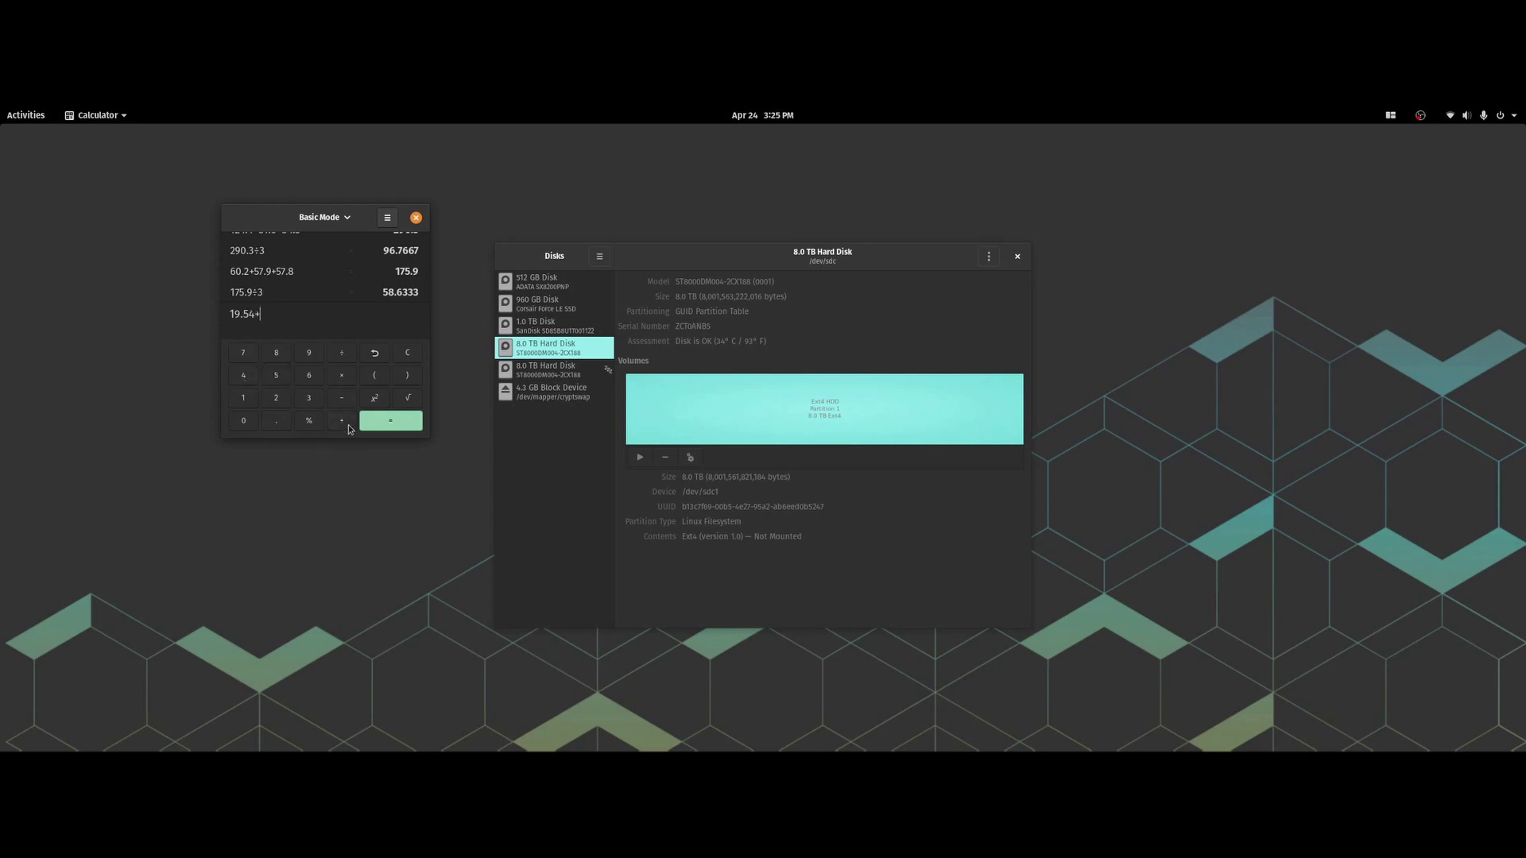
click(243, 397)
click(277, 353)
click(282, 424)
click(309, 353)
click(243, 353)
click(342, 421)
click(243, 397)
click(277, 353)
click(276, 420)
click(277, 353)
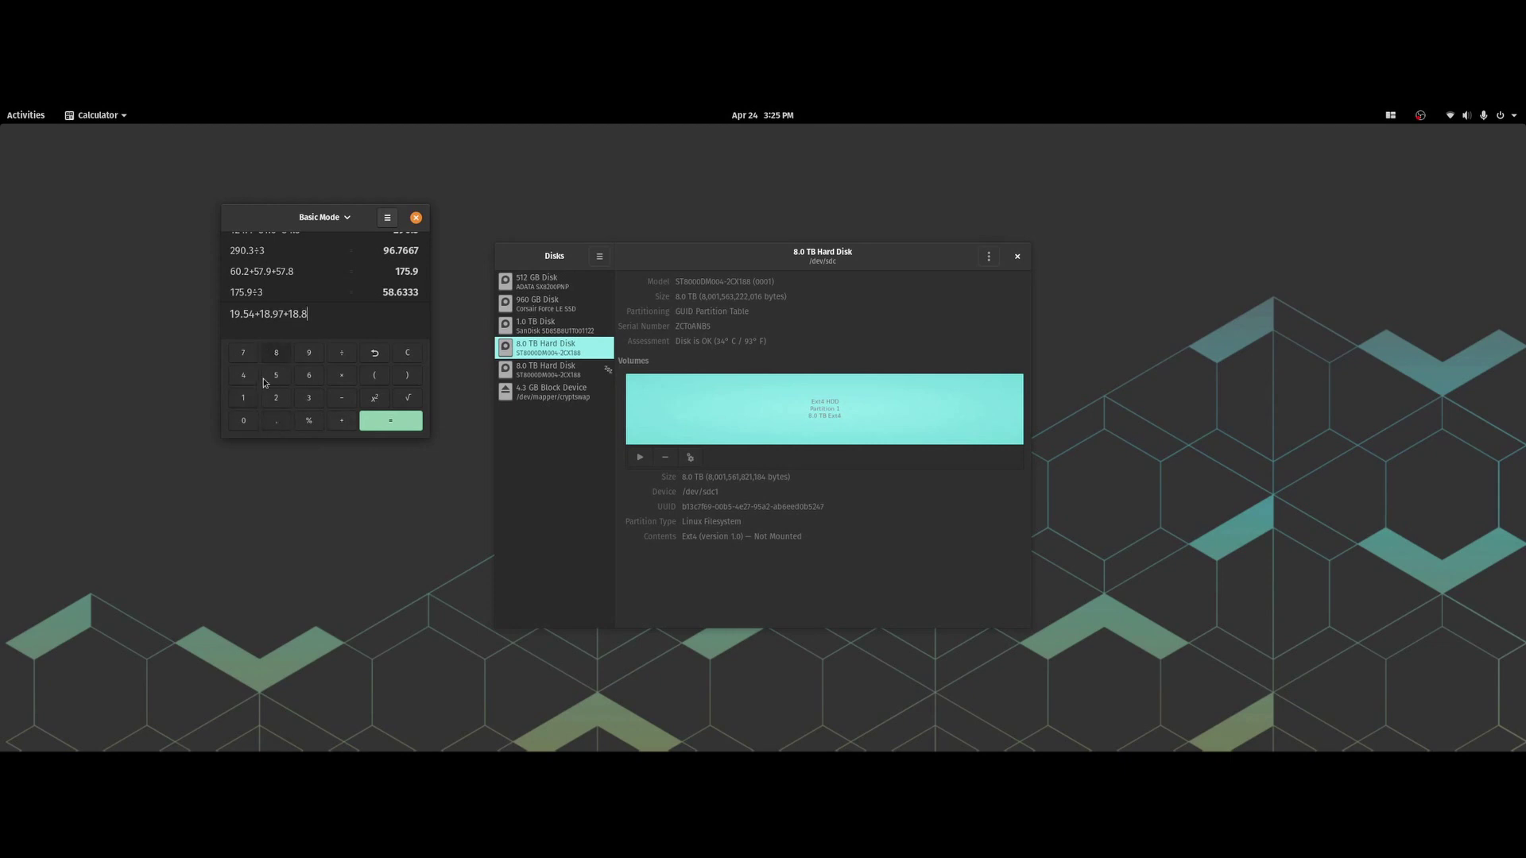
click(378, 420)
click(341, 353)
click(309, 397)
click(389, 427)
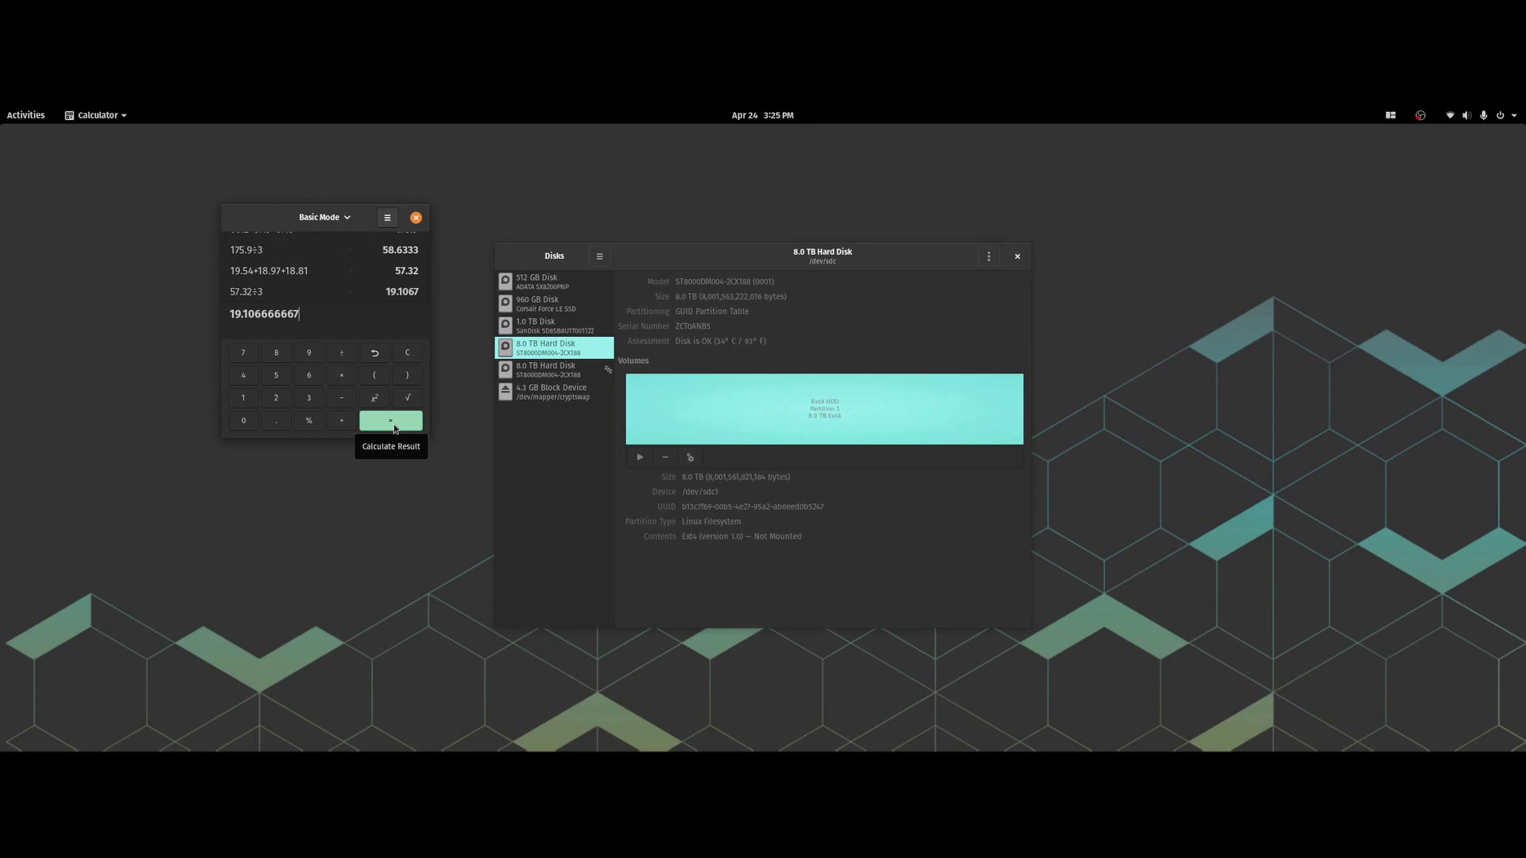
click(416, 217)
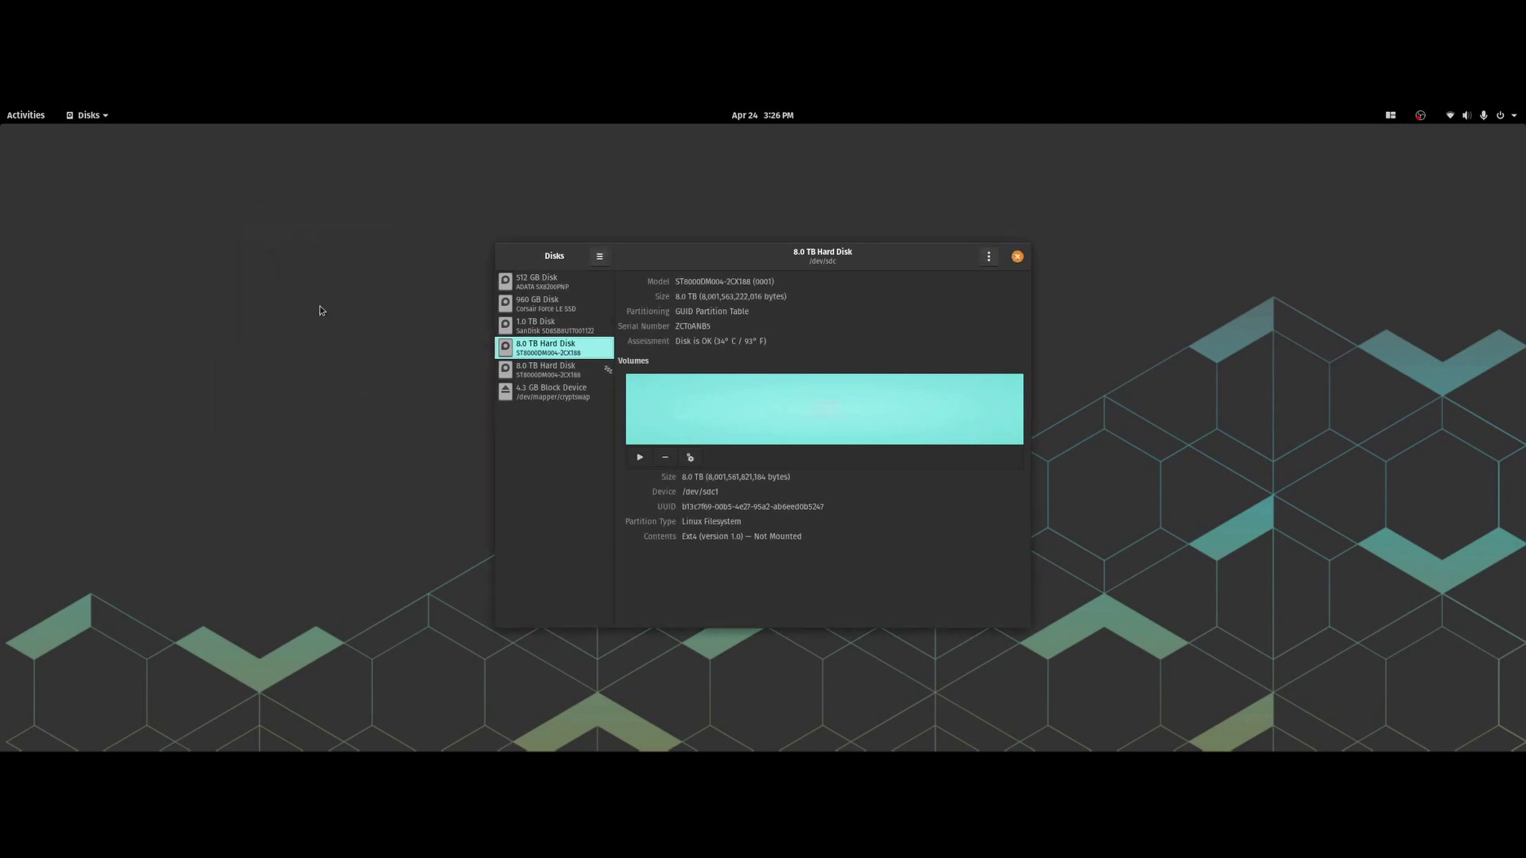
Benchmark the first hard disk's Ext4 partition with 100 samples of 10 MiB and write benchmarking, and start a second run
click(690, 458)
click(761, 550)
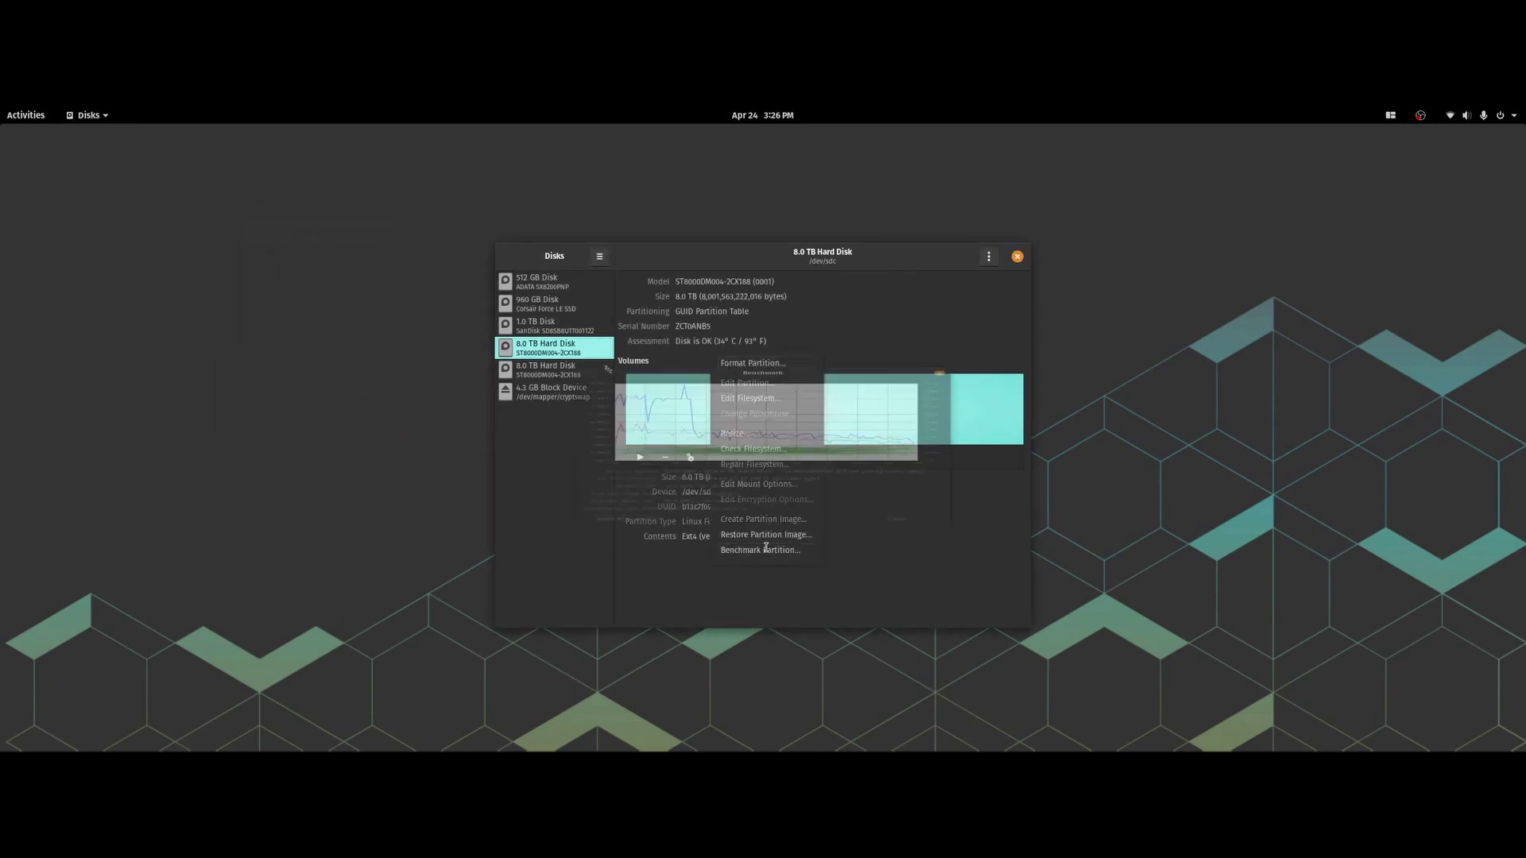
click(661, 601)
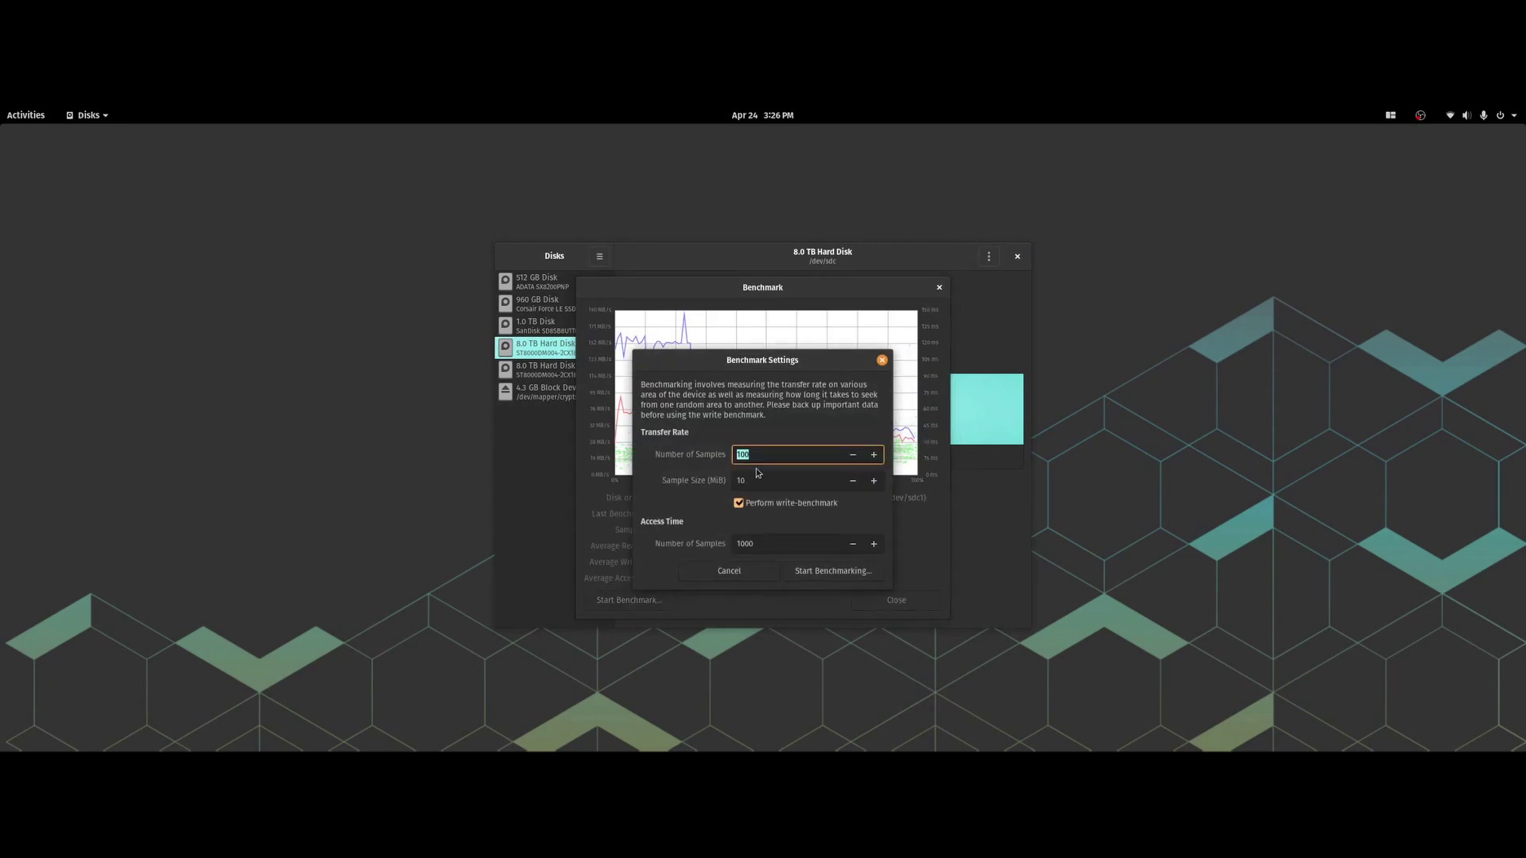
click(817, 571)
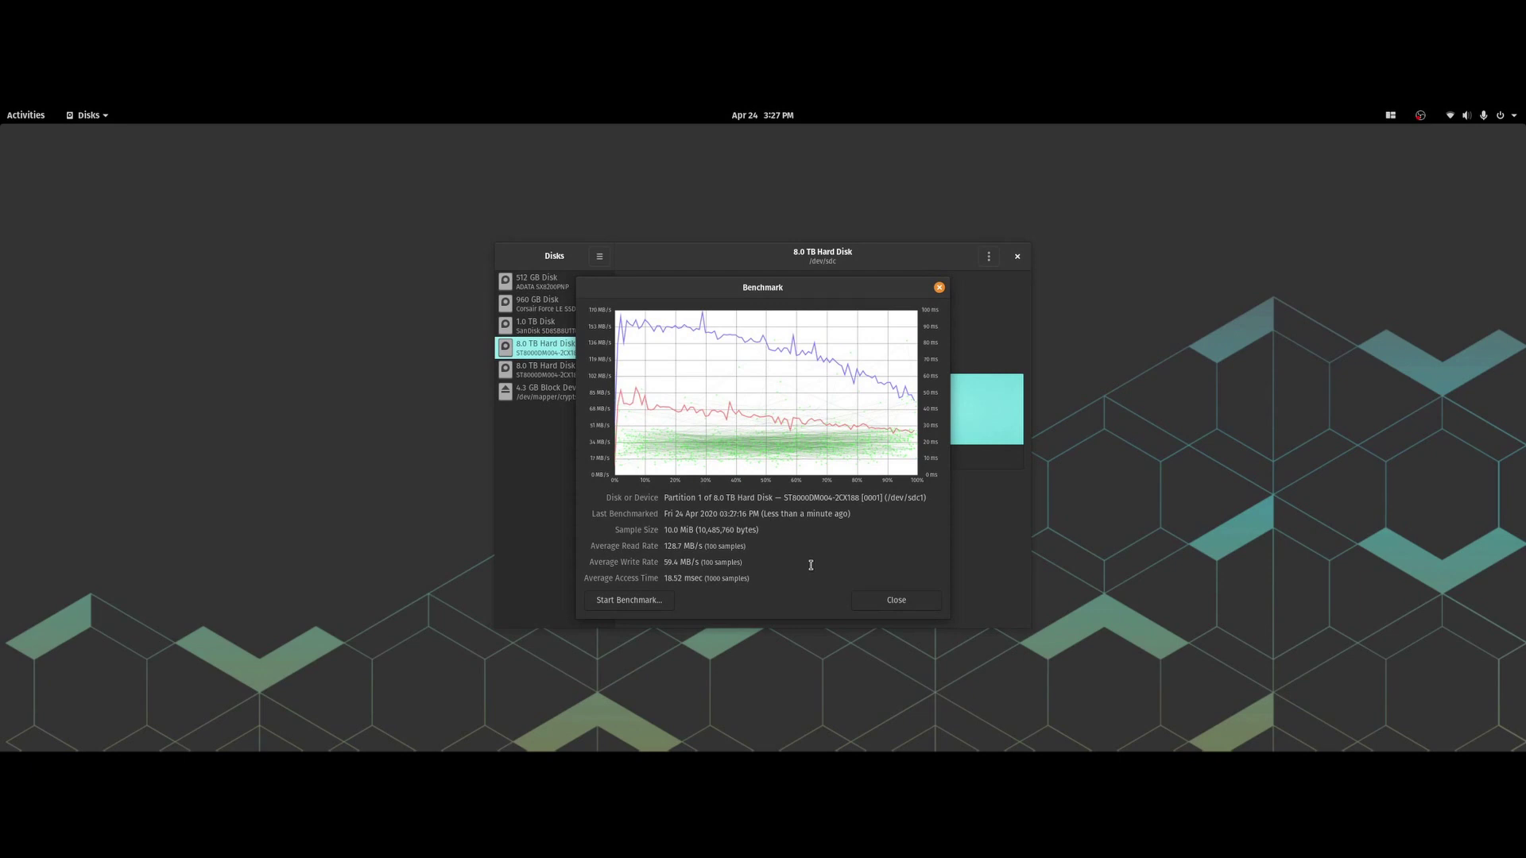
click(629, 600)
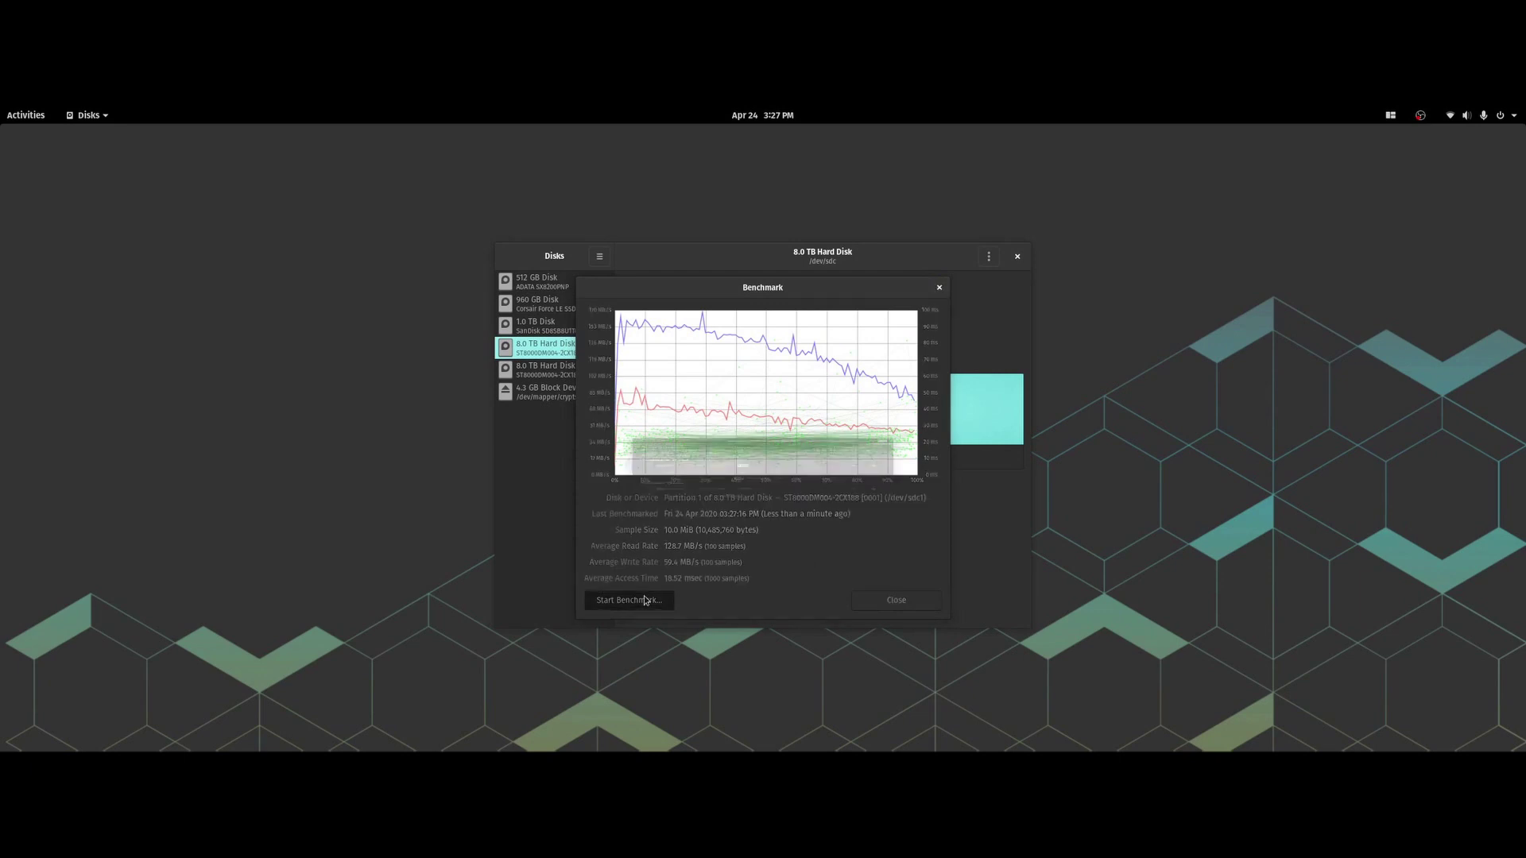
click(863, 571)
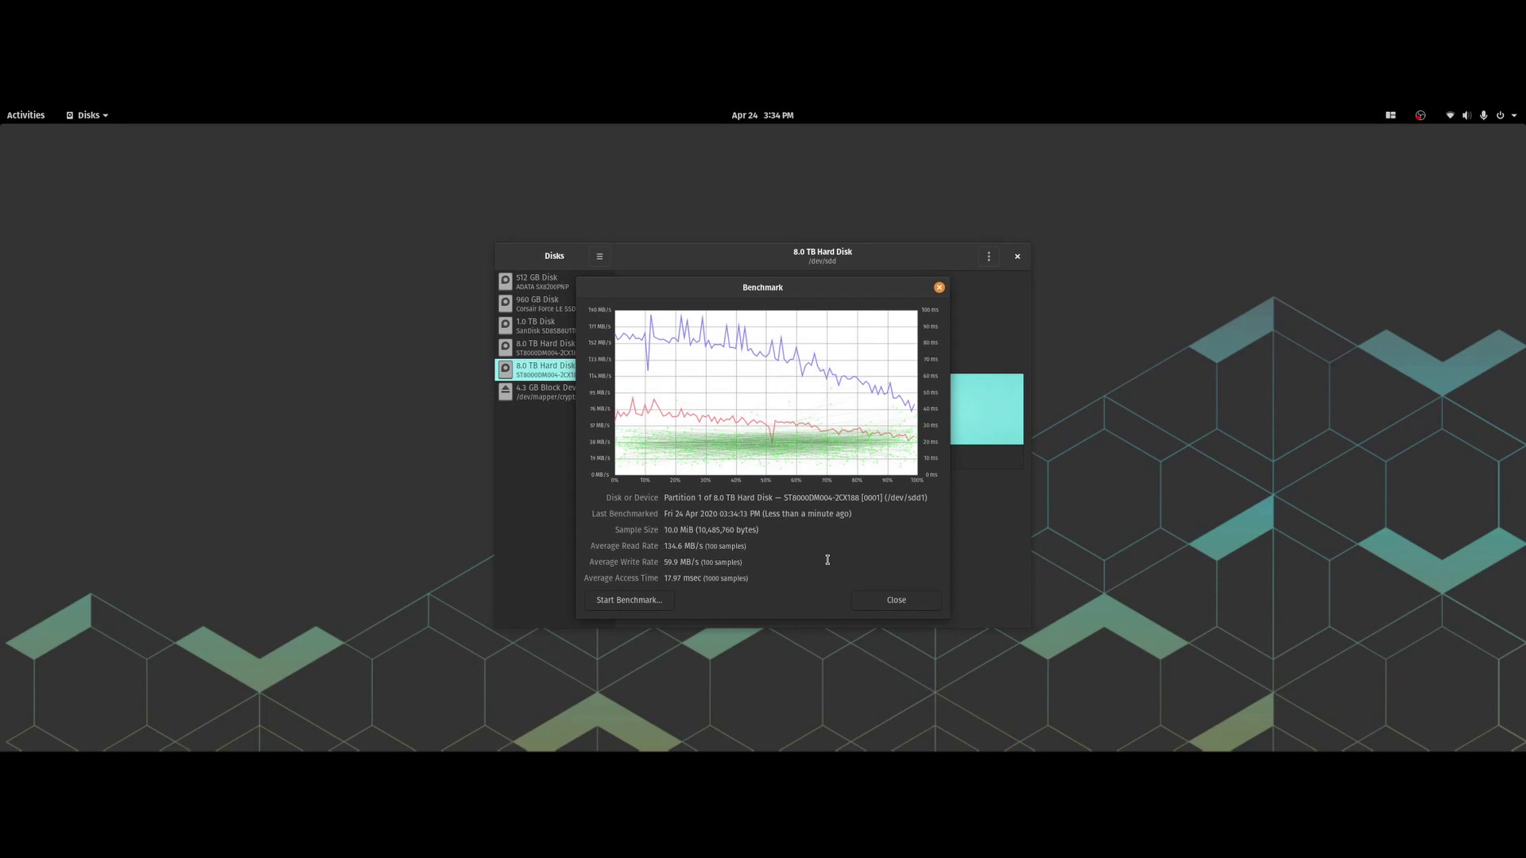
Close the second hard disk's results and benchmark the first 8.0 TB disk's Ext4 partition again with the same settings, closing the results when done
click(896, 600)
click(557, 347)
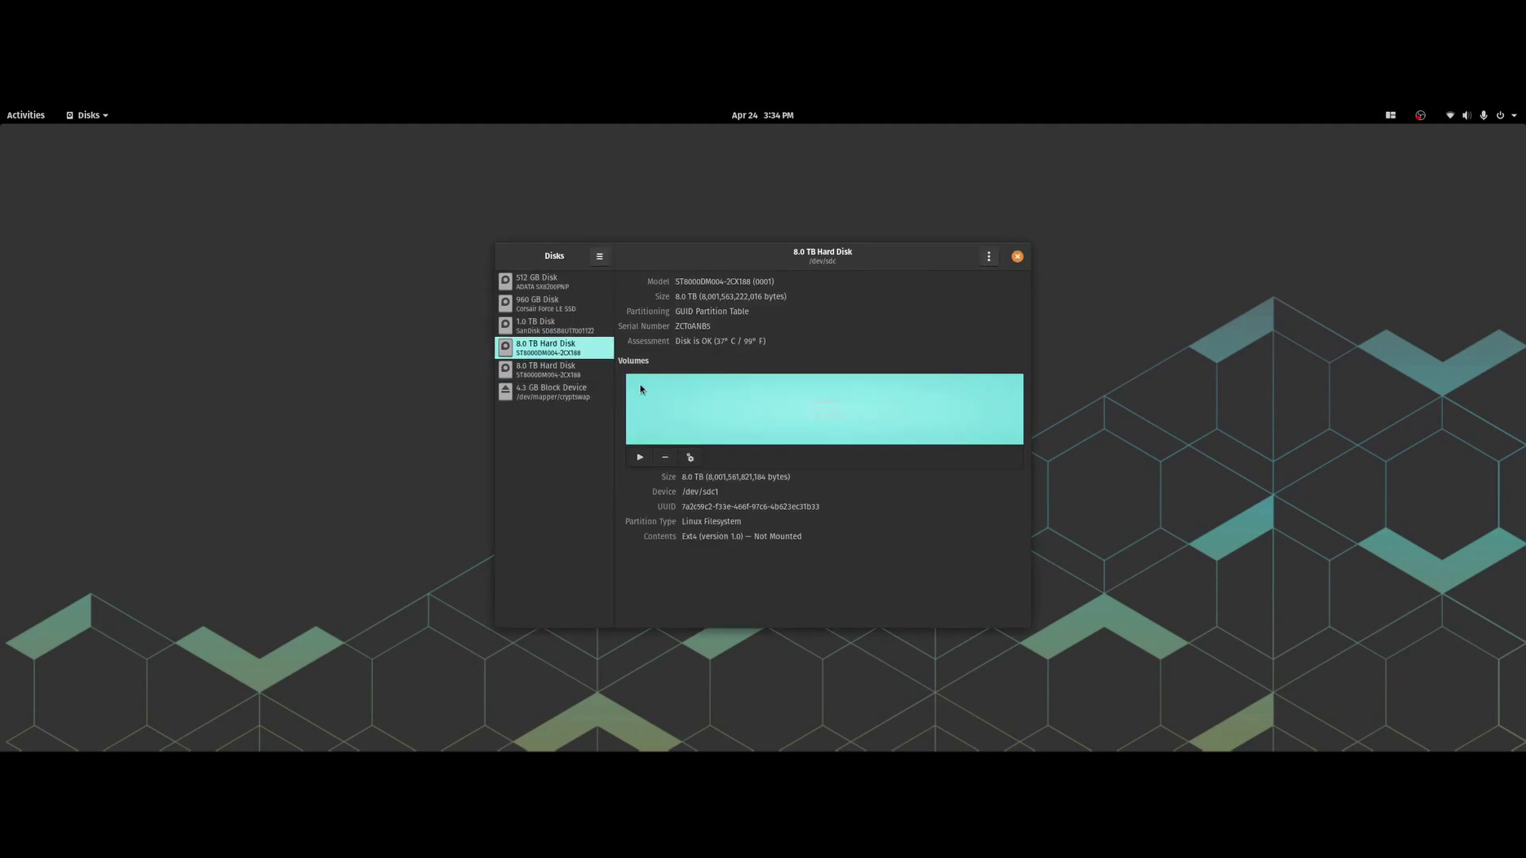
click(689, 458)
click(766, 554)
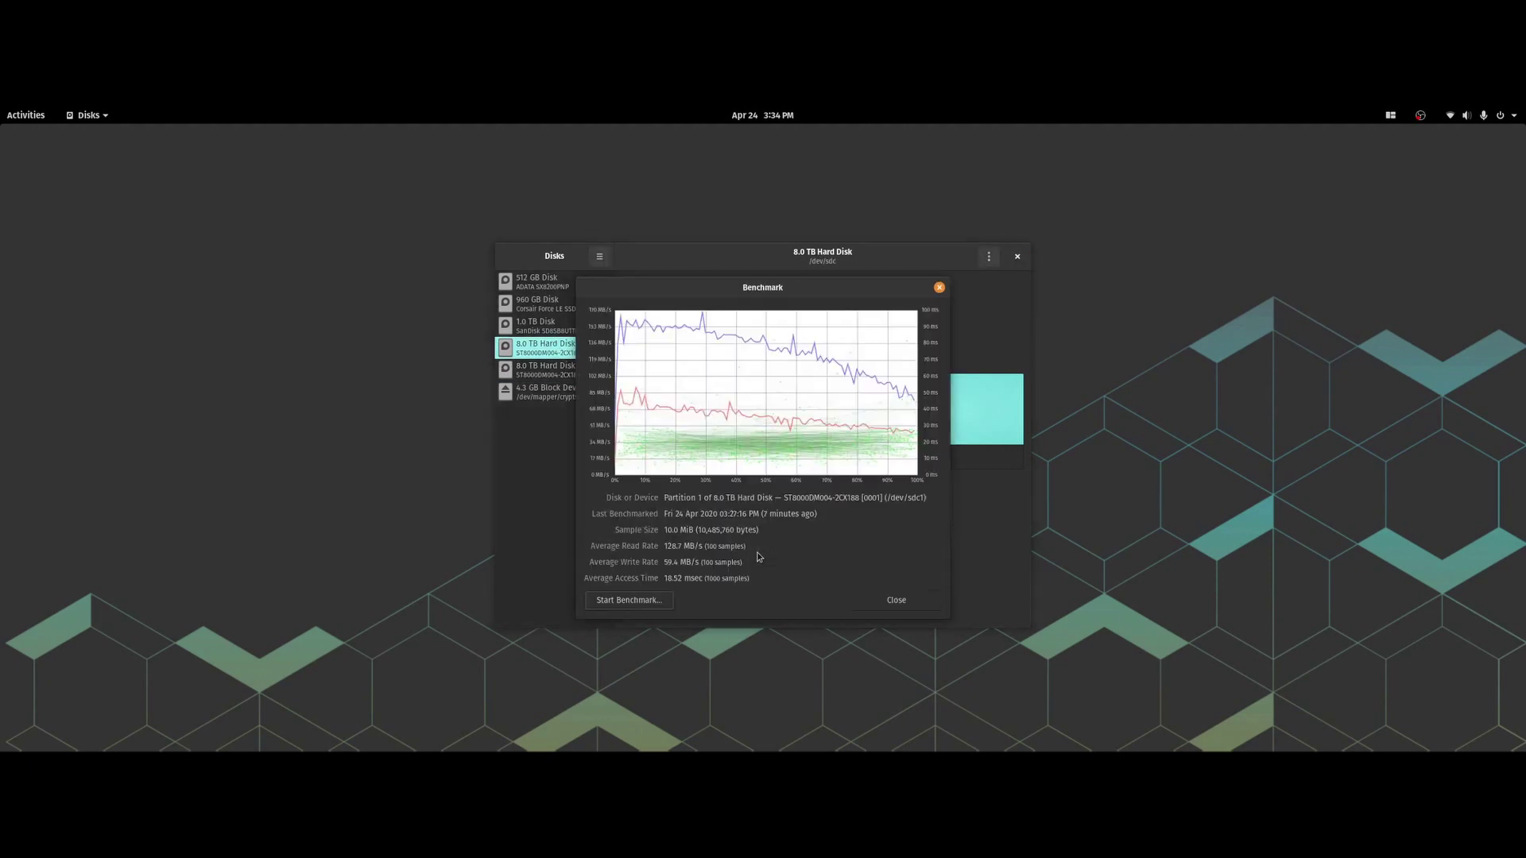
click(661, 600)
click(818, 571)
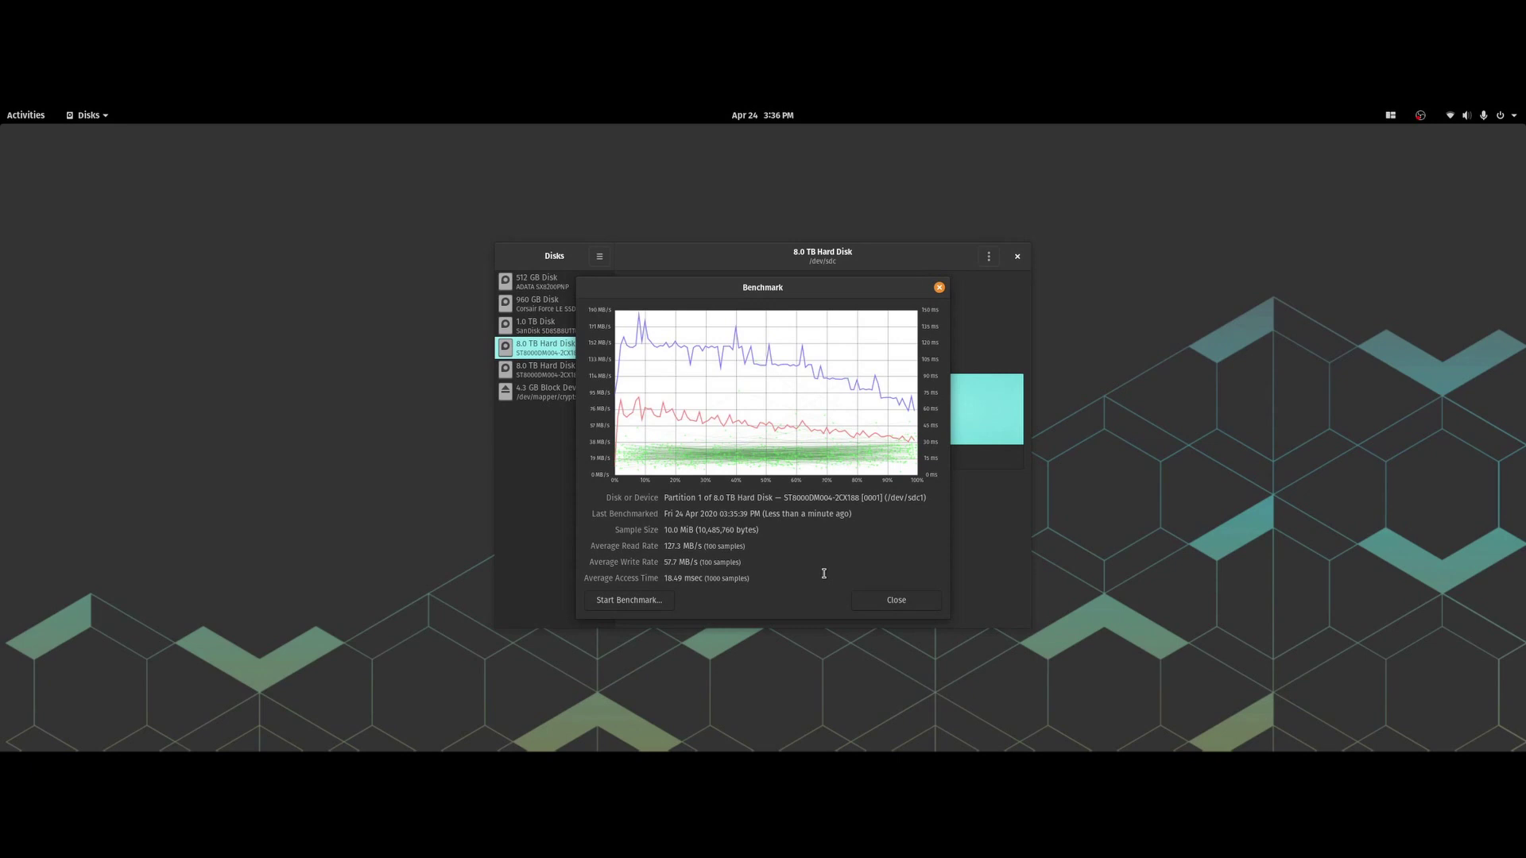
click(880, 598)
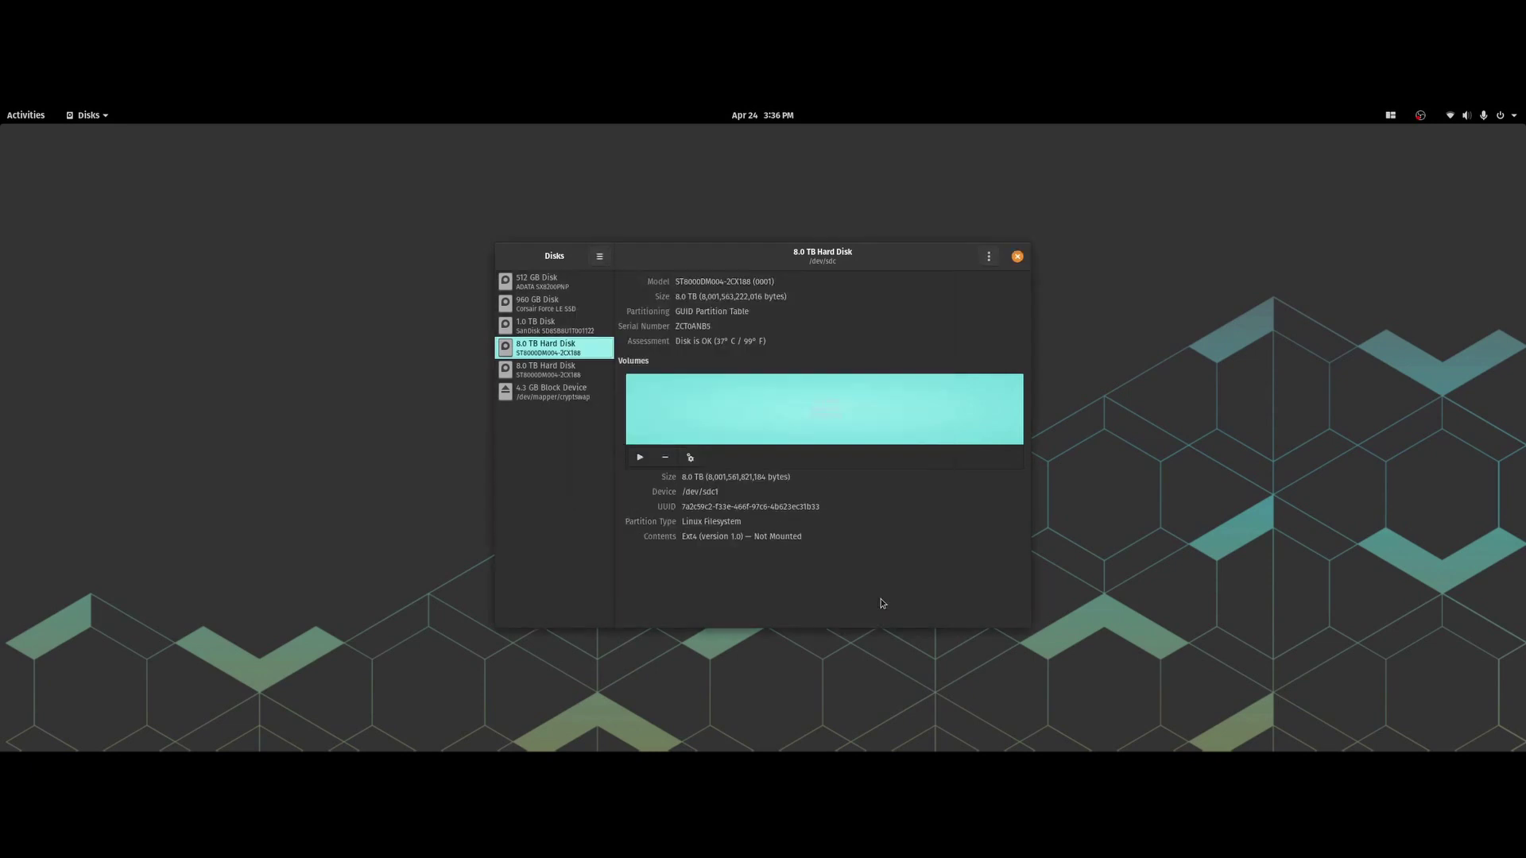
Close Disks and open the Calculator
click(1017, 256)
mouse_move(2, 111)
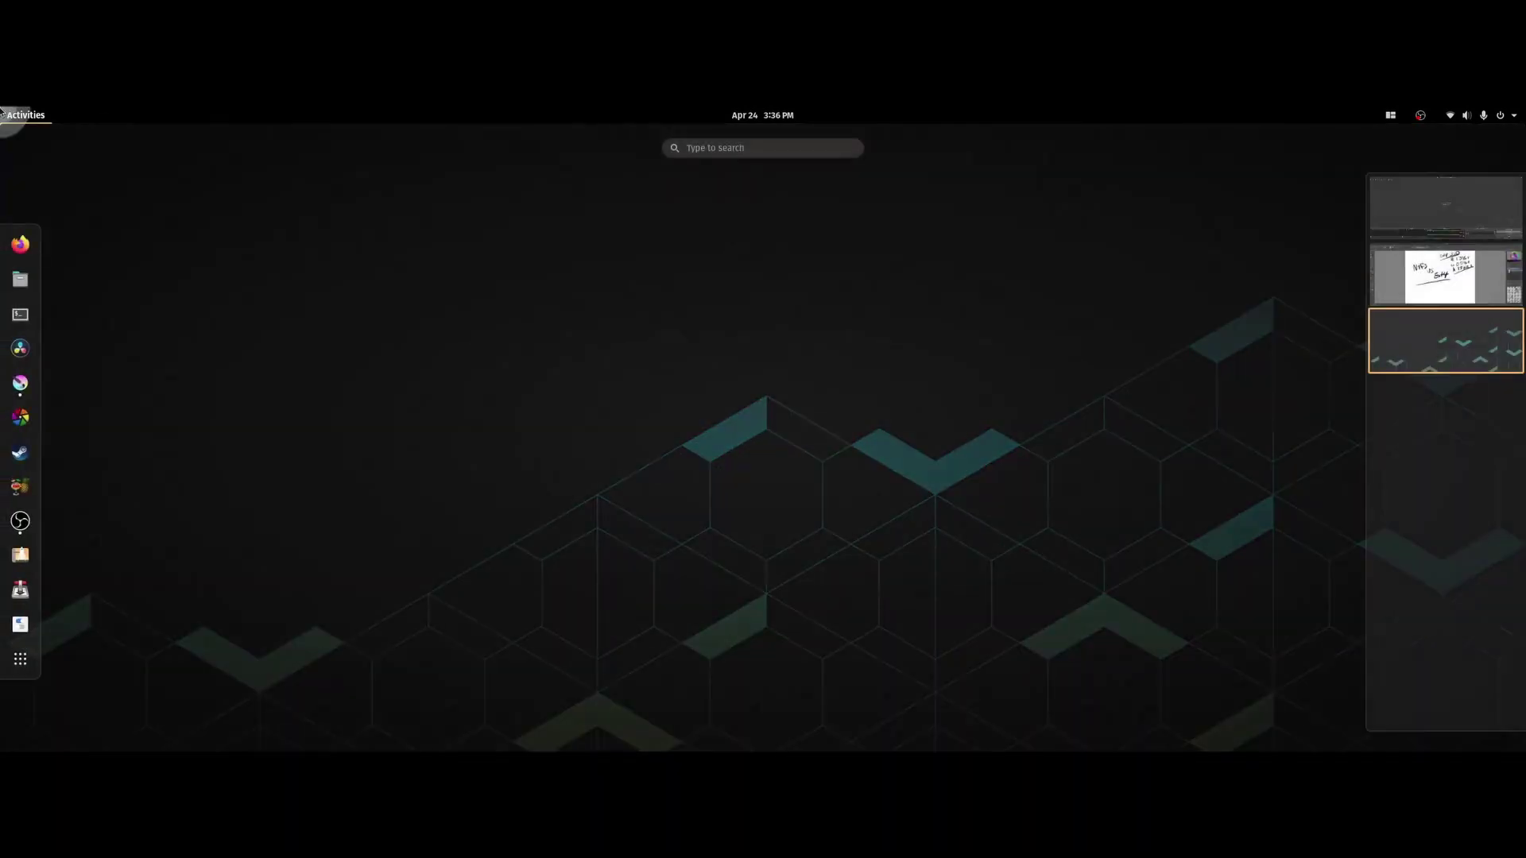
text(calcu)
key(Return)
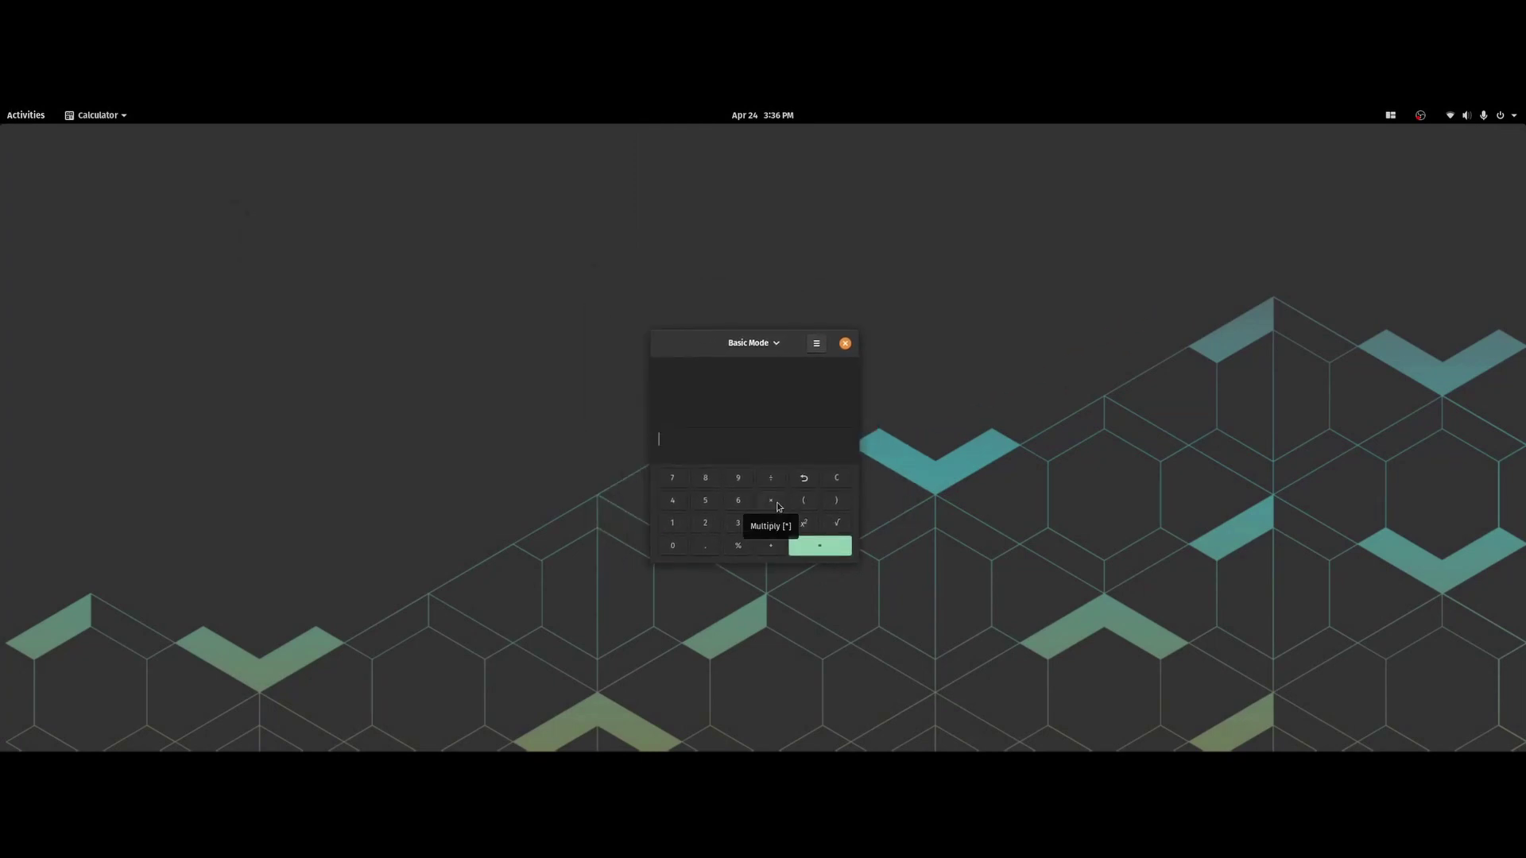
Average the three Ext4 hard disk read rates: 128.7, 134.6 and 127.3
click(673, 523)
click(705, 523)
click(705, 478)
click(707, 548)
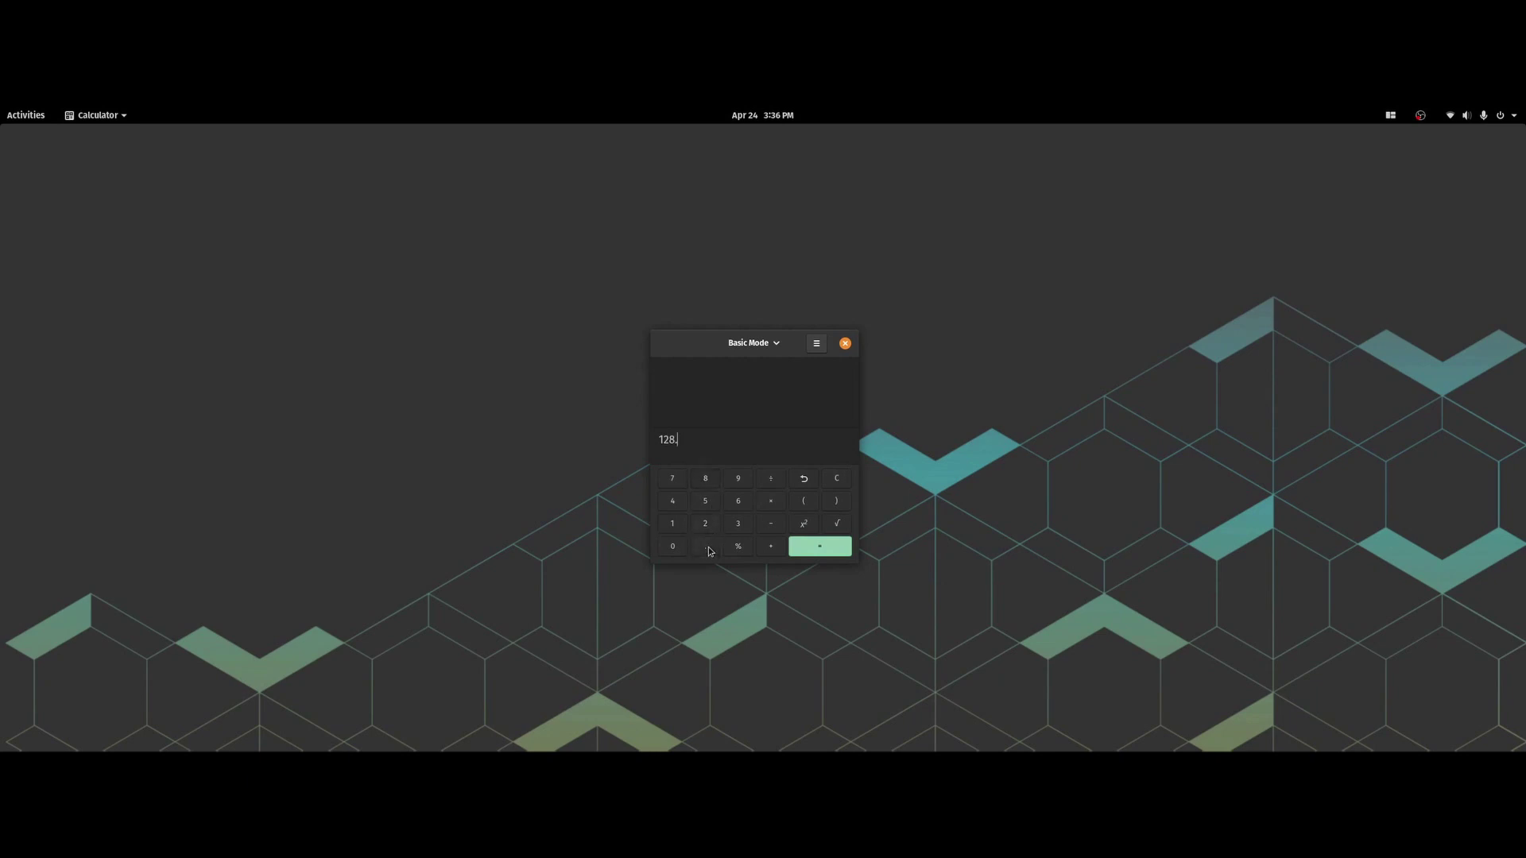
click(673, 478)
click(771, 546)
click(672, 522)
click(733, 527)
click(668, 499)
click(706, 547)
click(737, 503)
click(771, 546)
click(673, 523)
click(705, 523)
text(7+134.6+127)
click(705, 546)
click(738, 523)
click(819, 546)
click(771, 477)
click(744, 527)
click(821, 554)
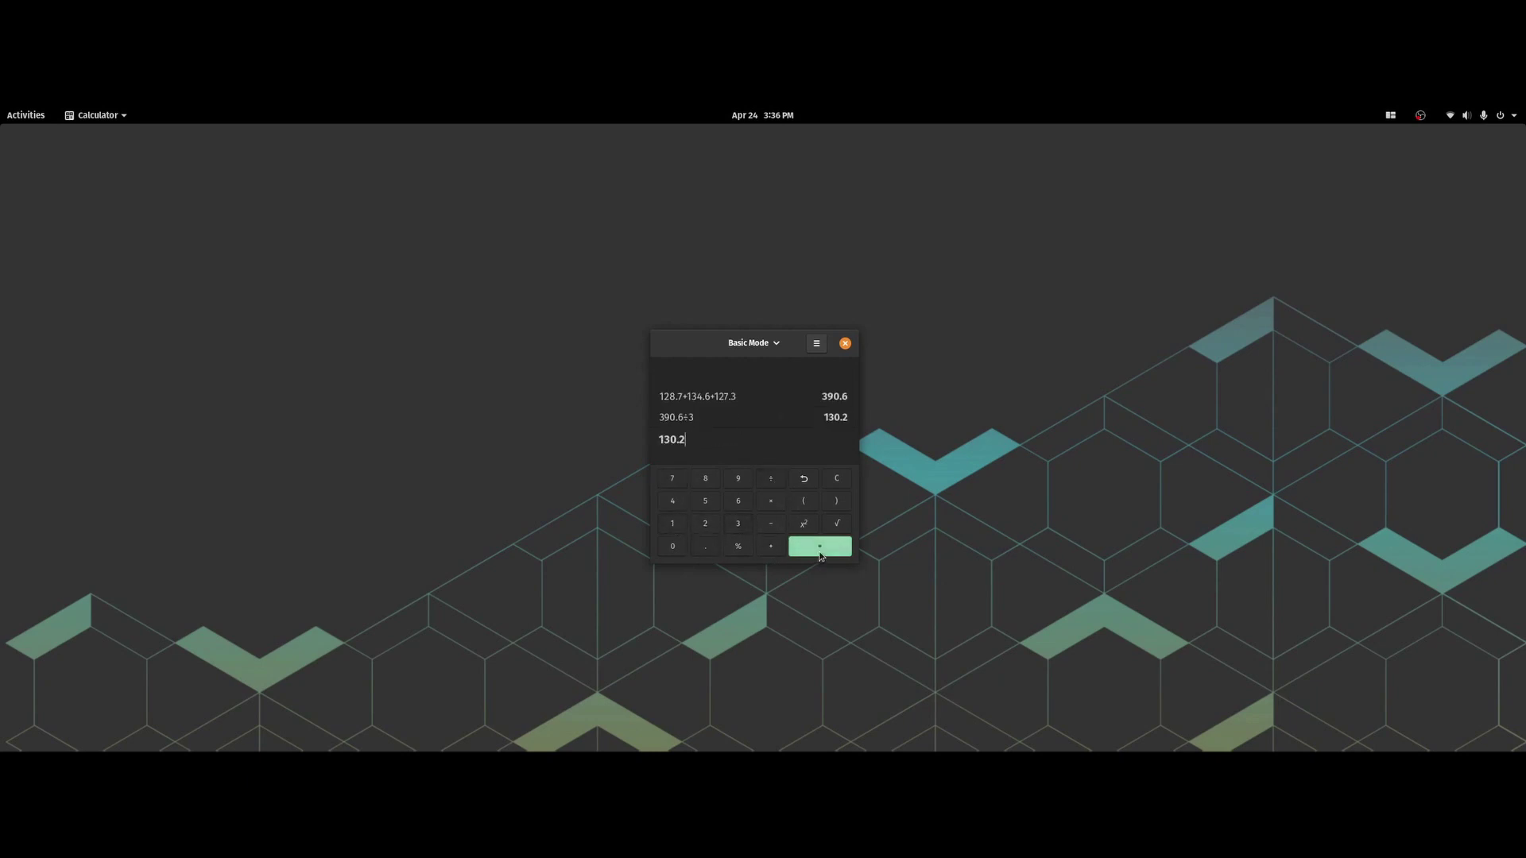
Clear the entry and average the three Ext4 hard disk write rates: 59.4, 59.9 and 57.7
click(836, 477)
click(705, 501)
click(738, 478)
click(705, 546)
click(672, 500)
click(771, 546)
click(704, 501)
click(739, 477)
click(705, 546)
click(738, 478)
click(771, 546)
click(705, 501)
click(673, 478)
click(705, 546)
click(673, 478)
click(800, 551)
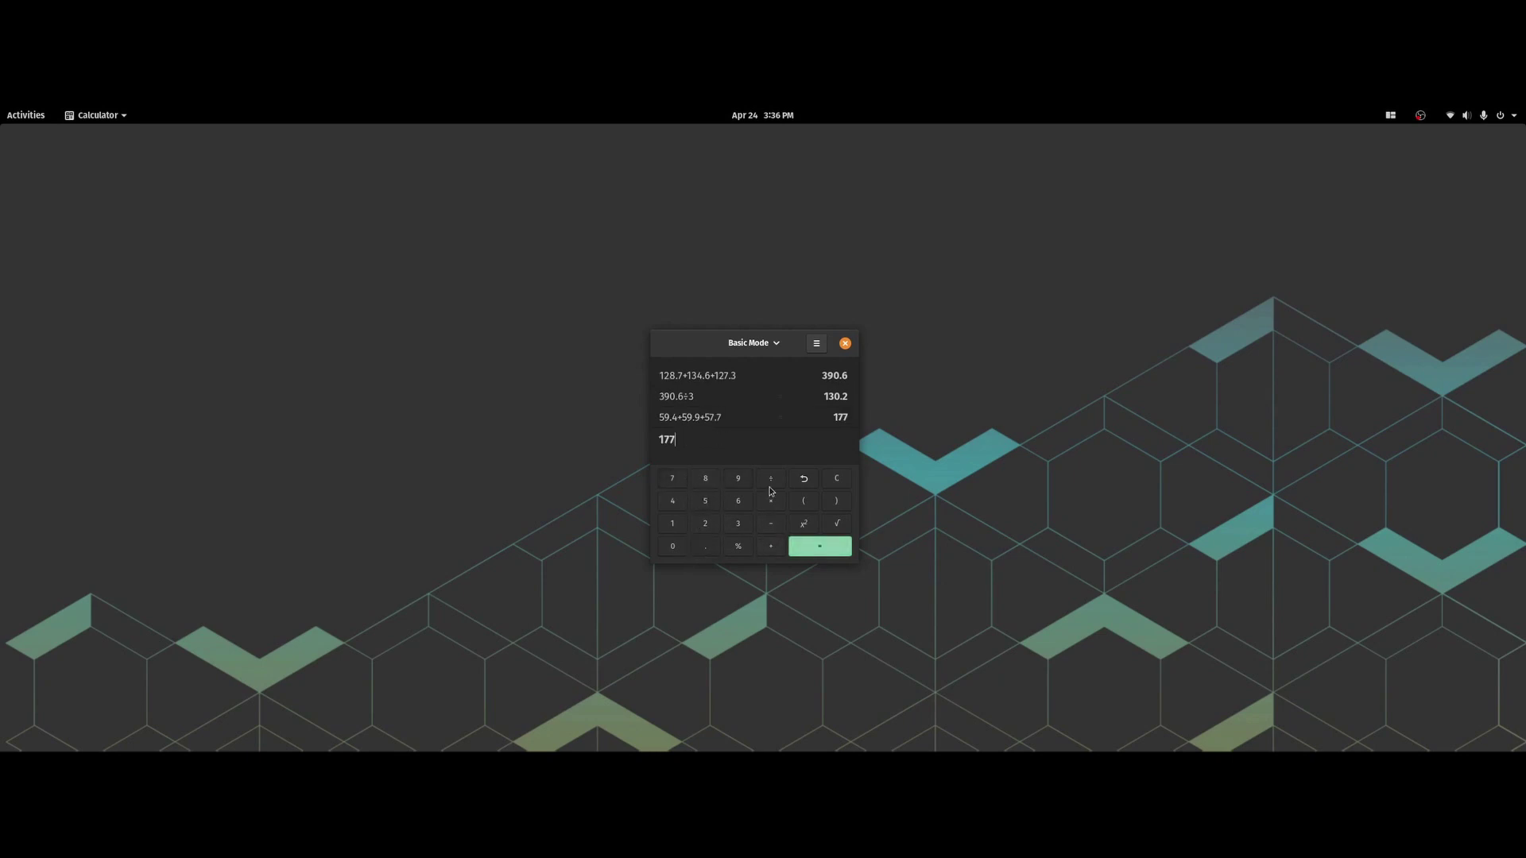
click(771, 477)
click(738, 523)
click(819, 549)
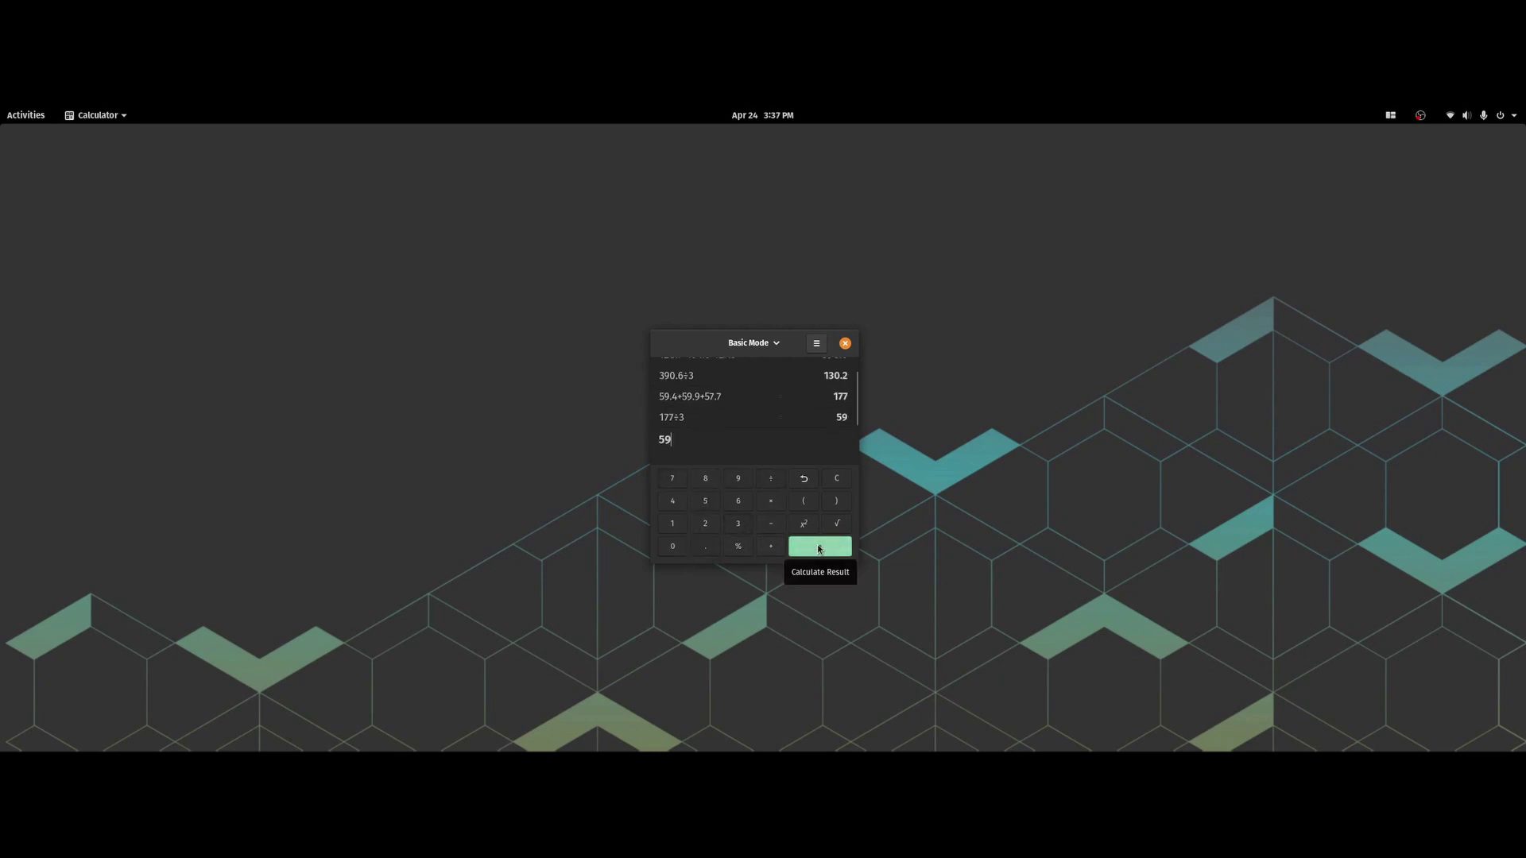
Clear the entry and average the three Ext4 hard disk access times: 18.52, 17.97 and 18.49
click(836, 477)
click(672, 523)
click(702, 482)
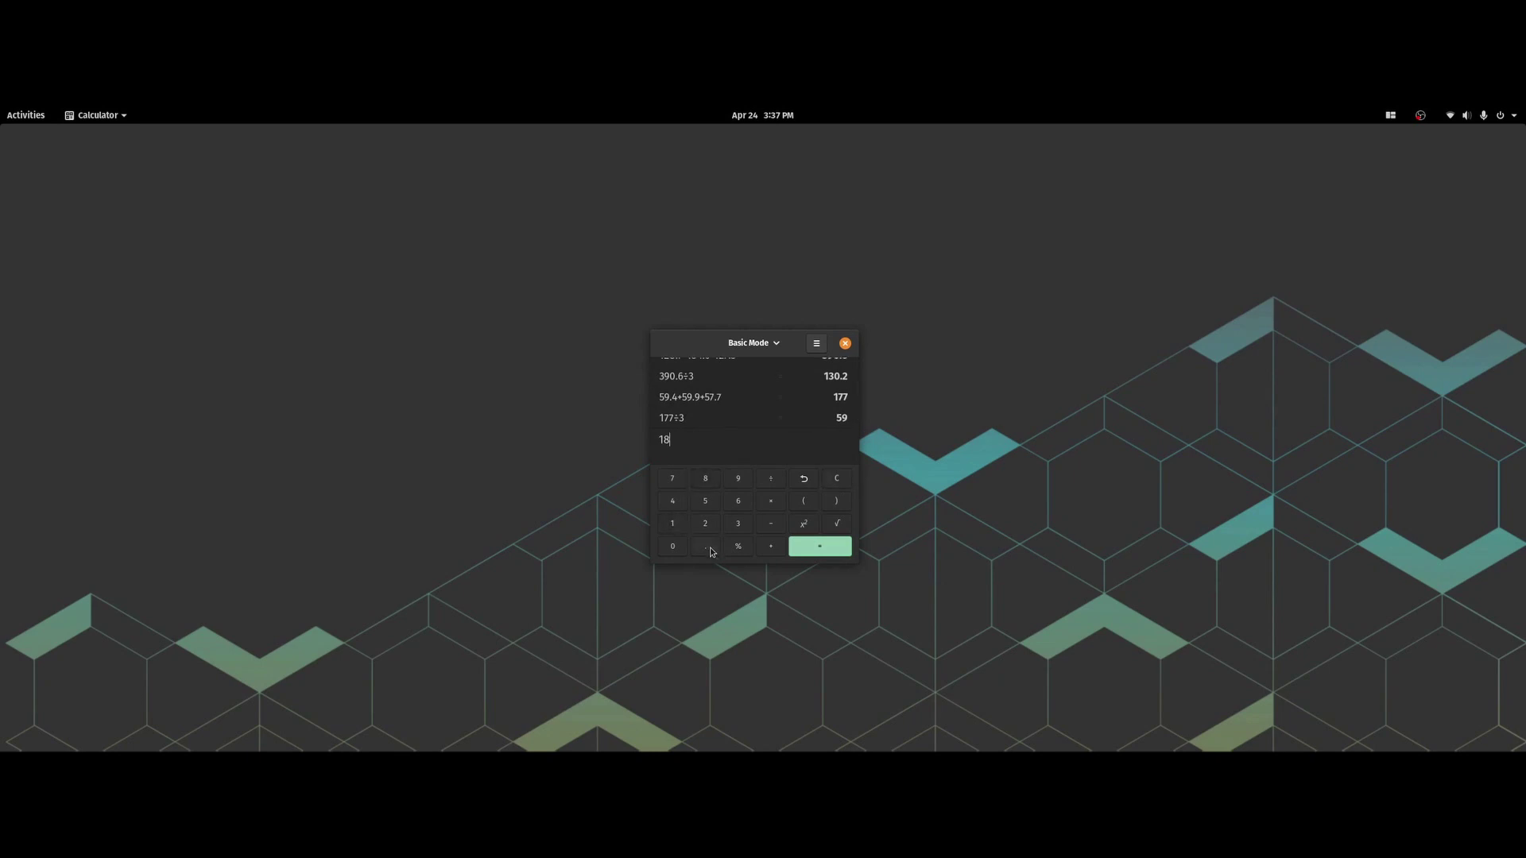
click(703, 504)
click(705, 524)
click(770, 546)
click(672, 523)
click(673, 480)
text(97+1)
click(705, 477)
click(705, 546)
click(681, 502)
click(738, 479)
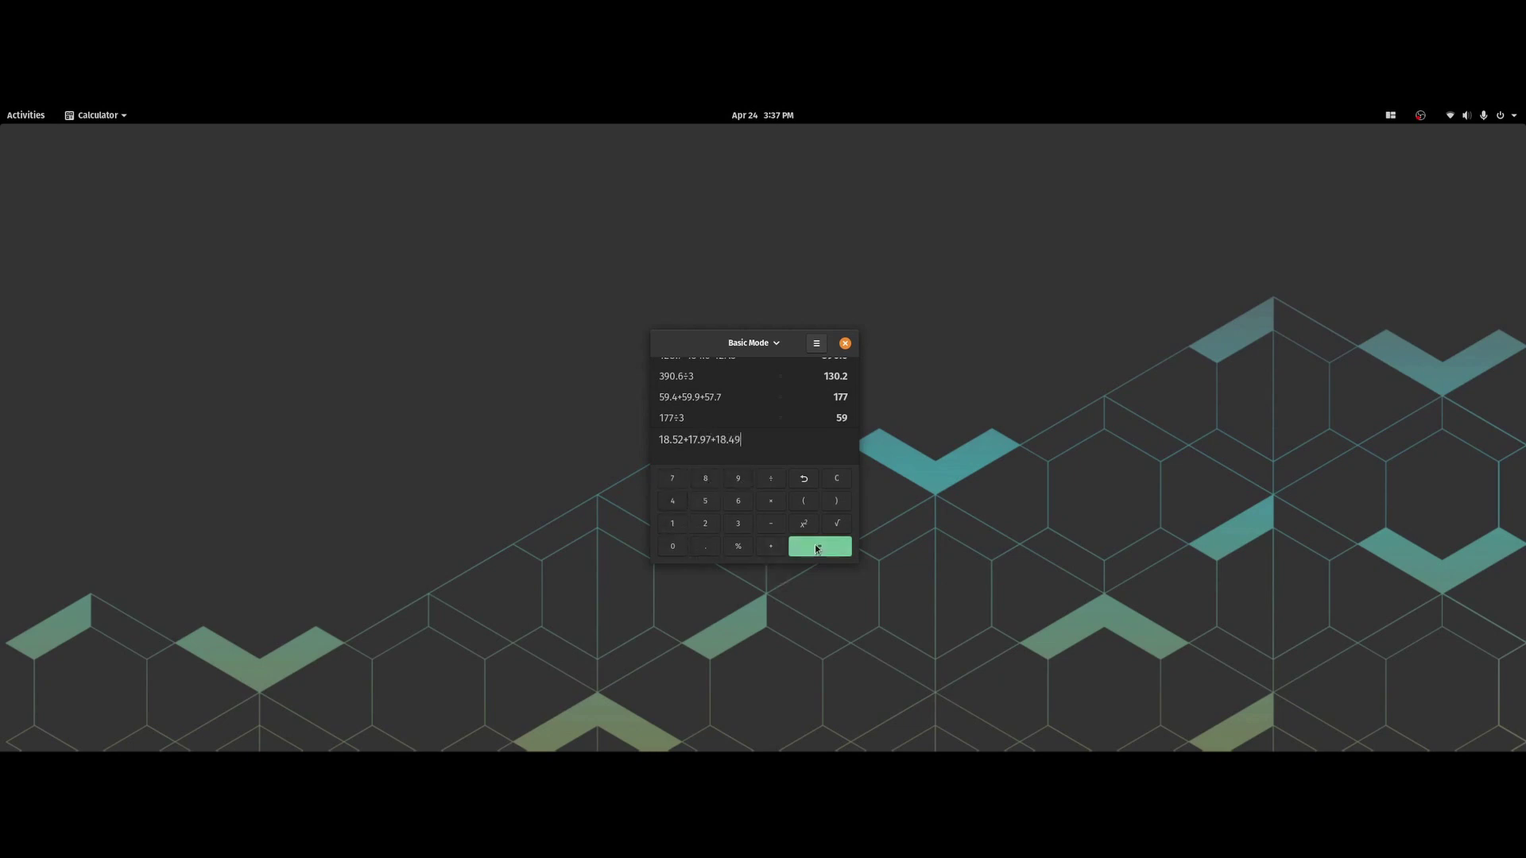
click(816, 549)
click(771, 478)
click(738, 524)
click(820, 550)
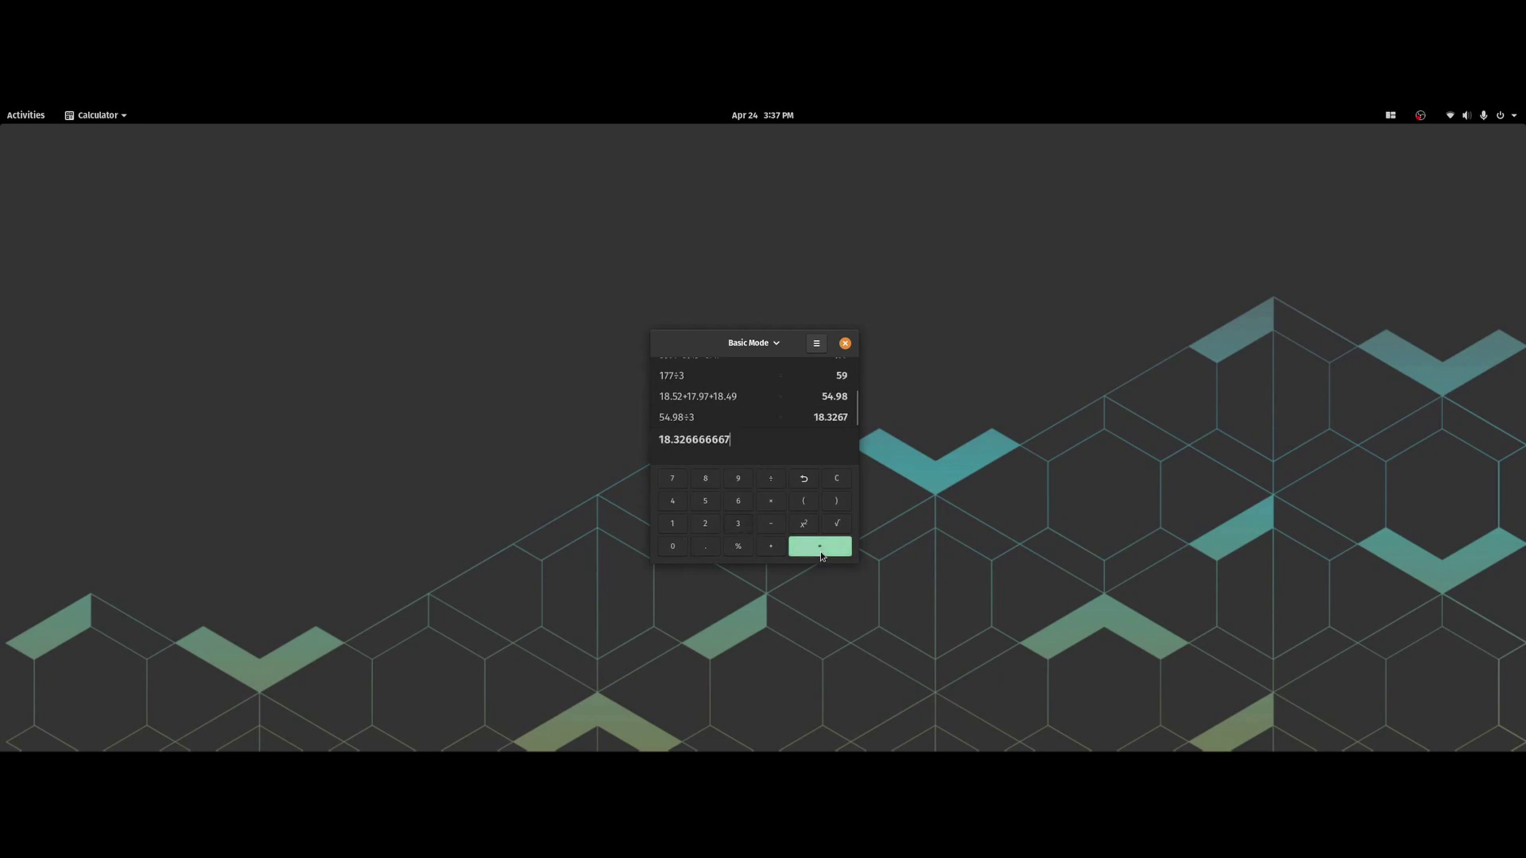
Clear the entry and divide the Ext4 average read rate 130.2 by the NTFS average 96.7
click(844, 483)
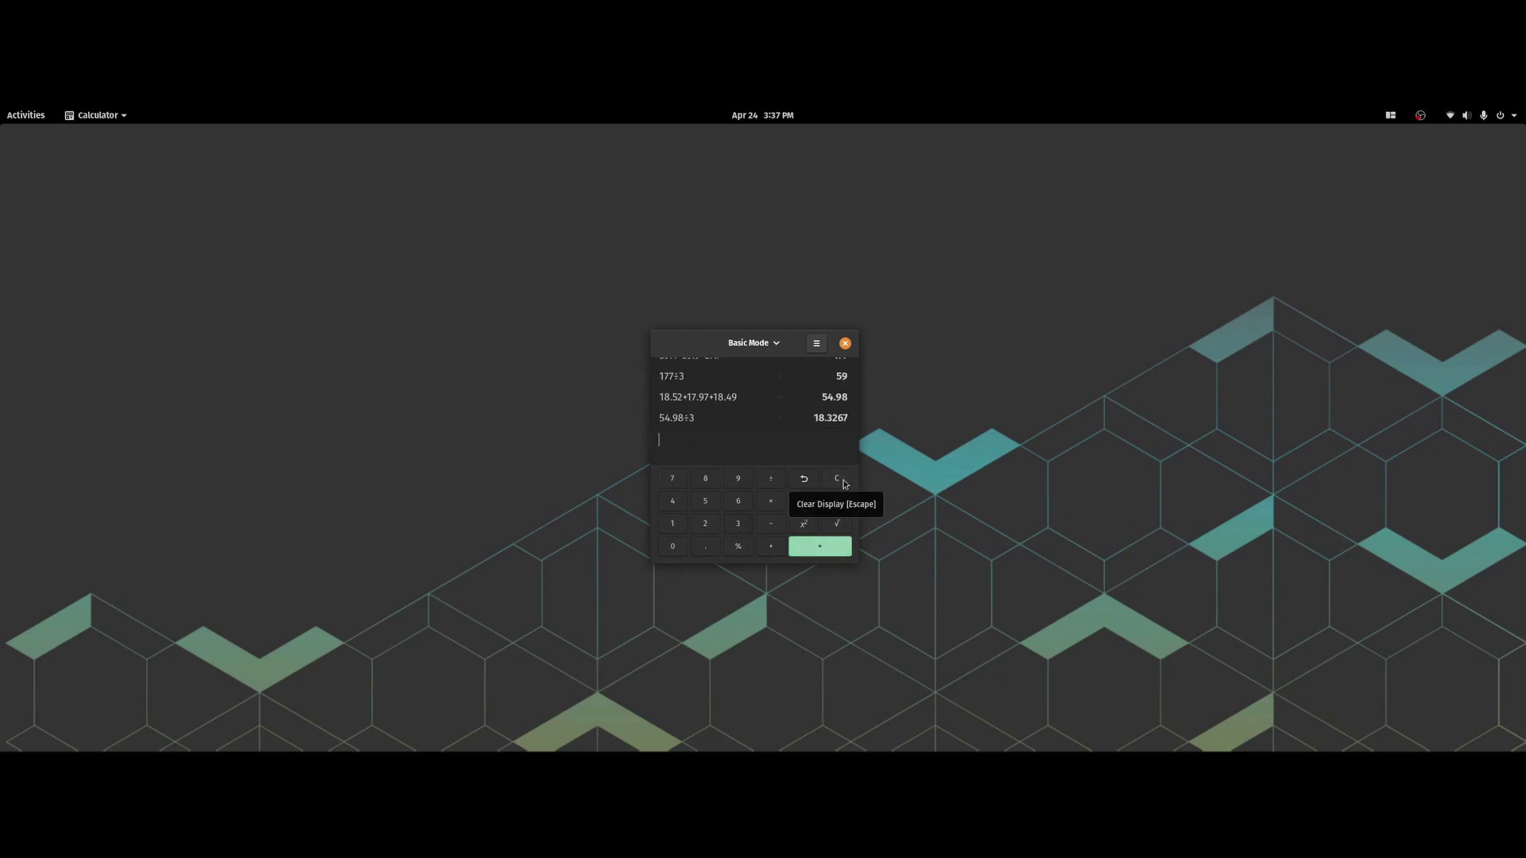
click(673, 524)
click(738, 525)
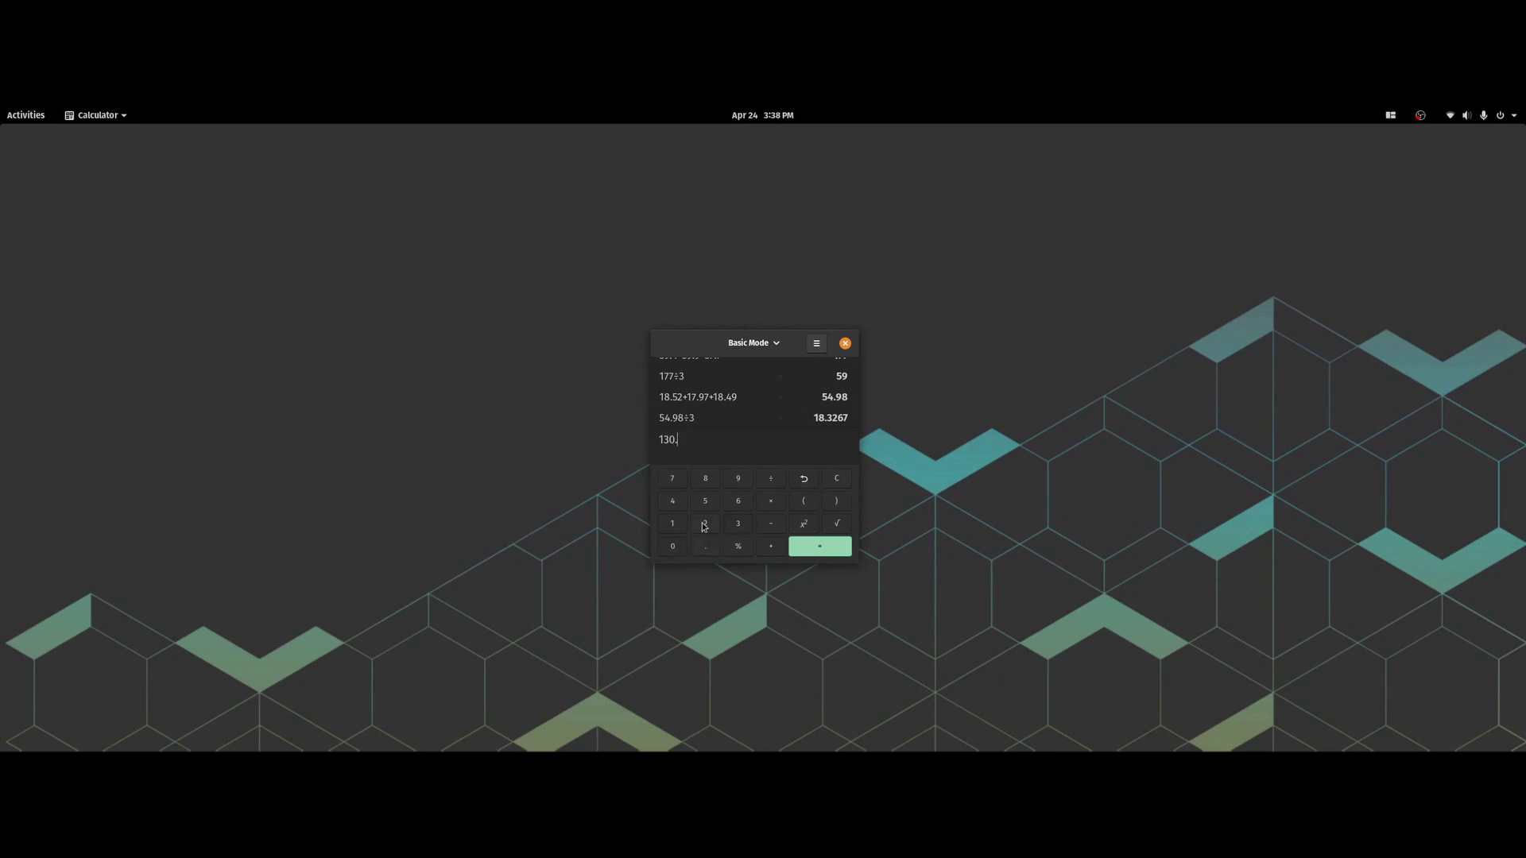
click(771, 480)
click(737, 479)
click(737, 501)
click(705, 547)
click(672, 479)
click(823, 547)
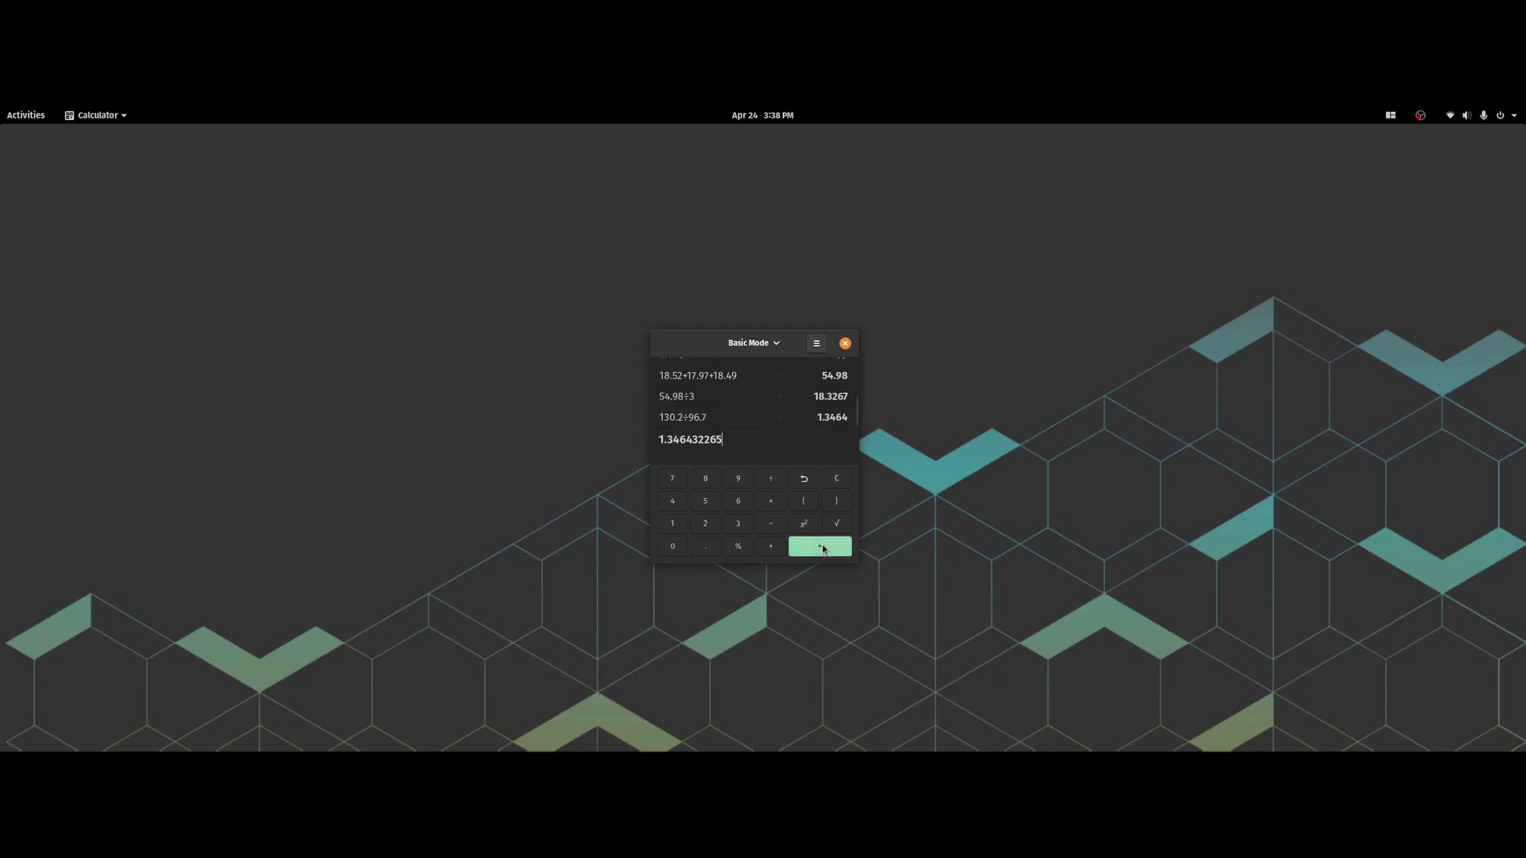
drag(667, 441, 683, 443)
Clear the entry and divide the Ext4 average write rate 59.0 by the NTFS average 58.6
click(836, 478)
click(705, 501)
click(738, 478)
click(672, 547)
click(771, 478)
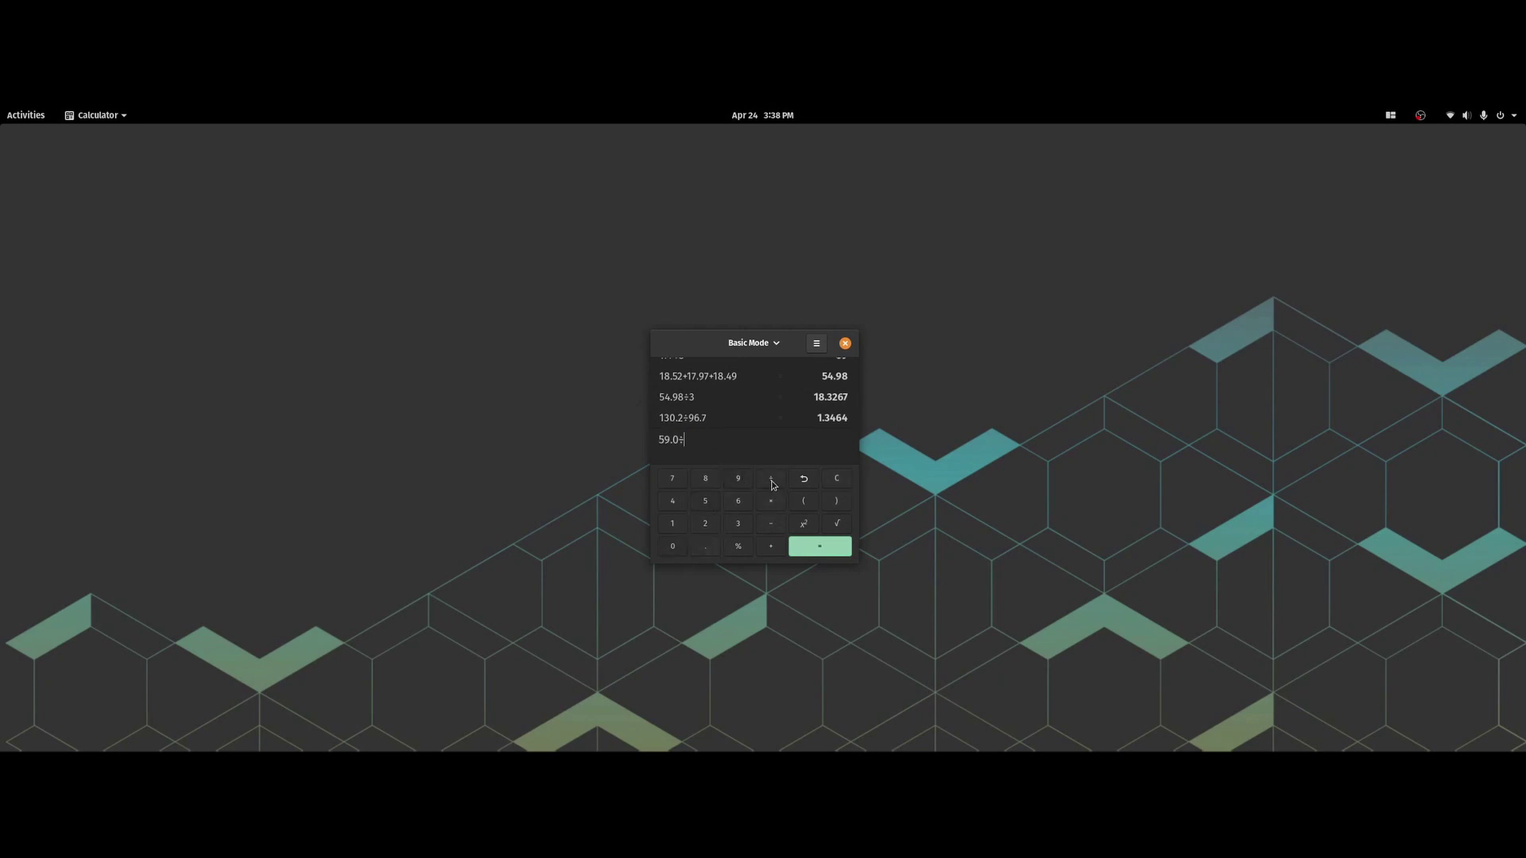
click(705, 500)
click(705, 478)
click(704, 547)
click(737, 501)
click(812, 545)
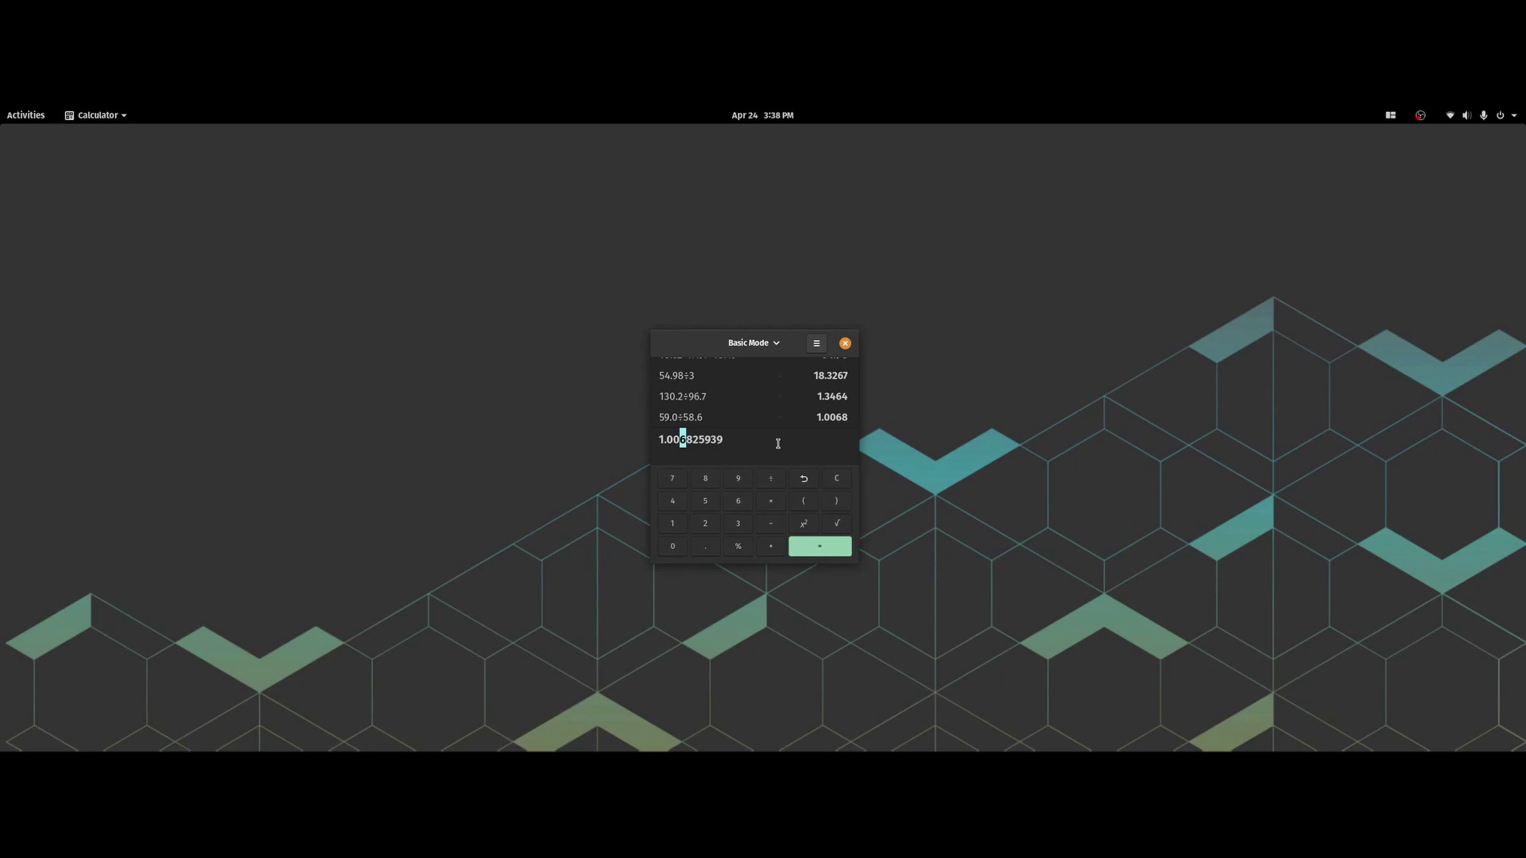
Clear the entry and divide the NTFS average access time 19.10 by the Ext4 average 18.32
click(835, 479)
click(672, 523)
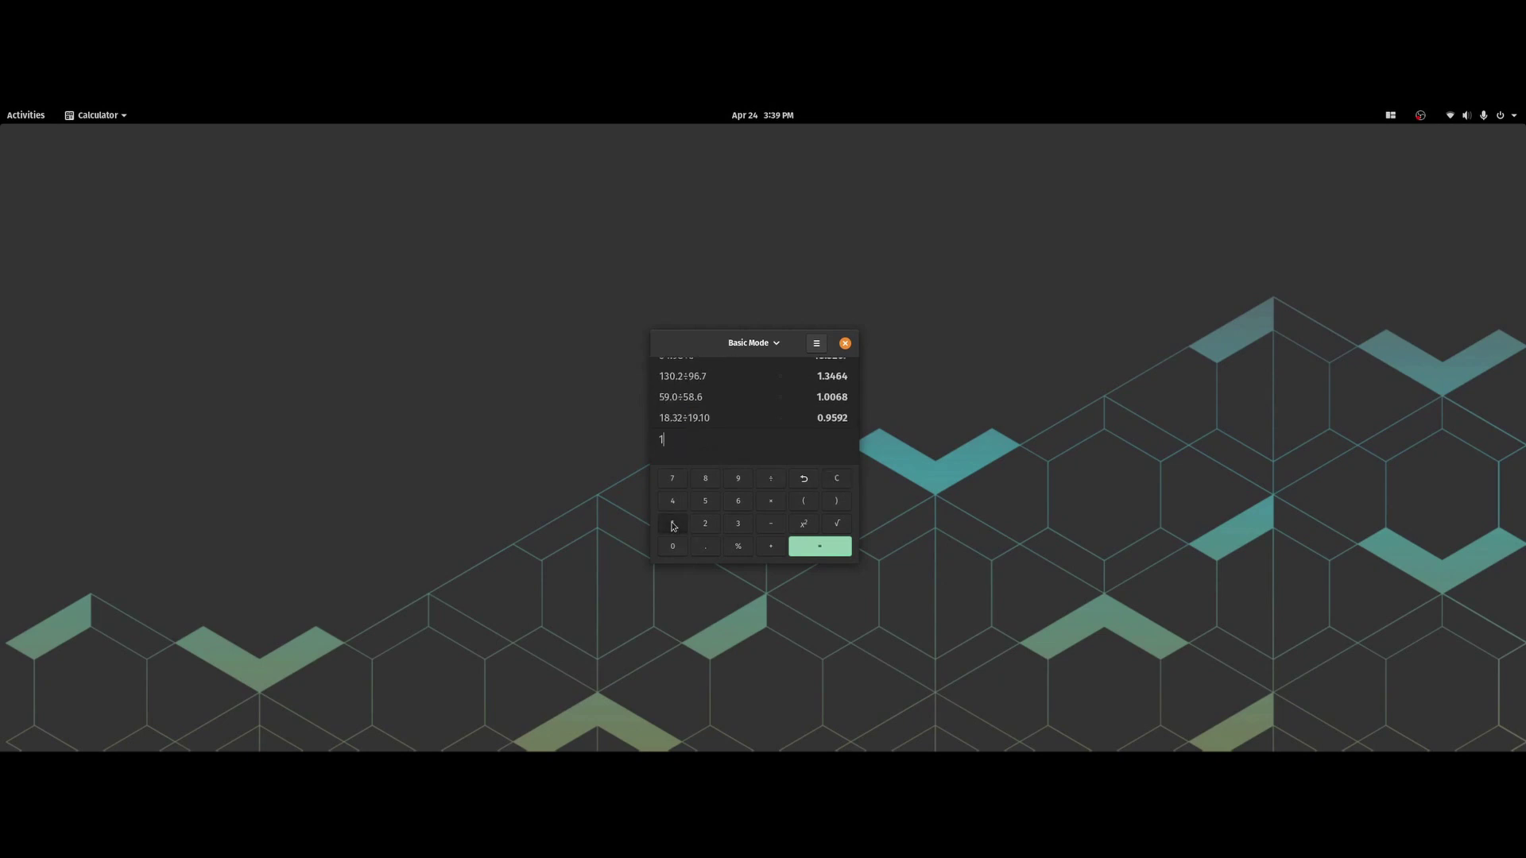
click(738, 479)
click(705, 546)
click(672, 523)
click(672, 546)
click(674, 524)
click(704, 546)
click(738, 523)
click(705, 523)
click(819, 547)
drag(673, 439, 684, 443)
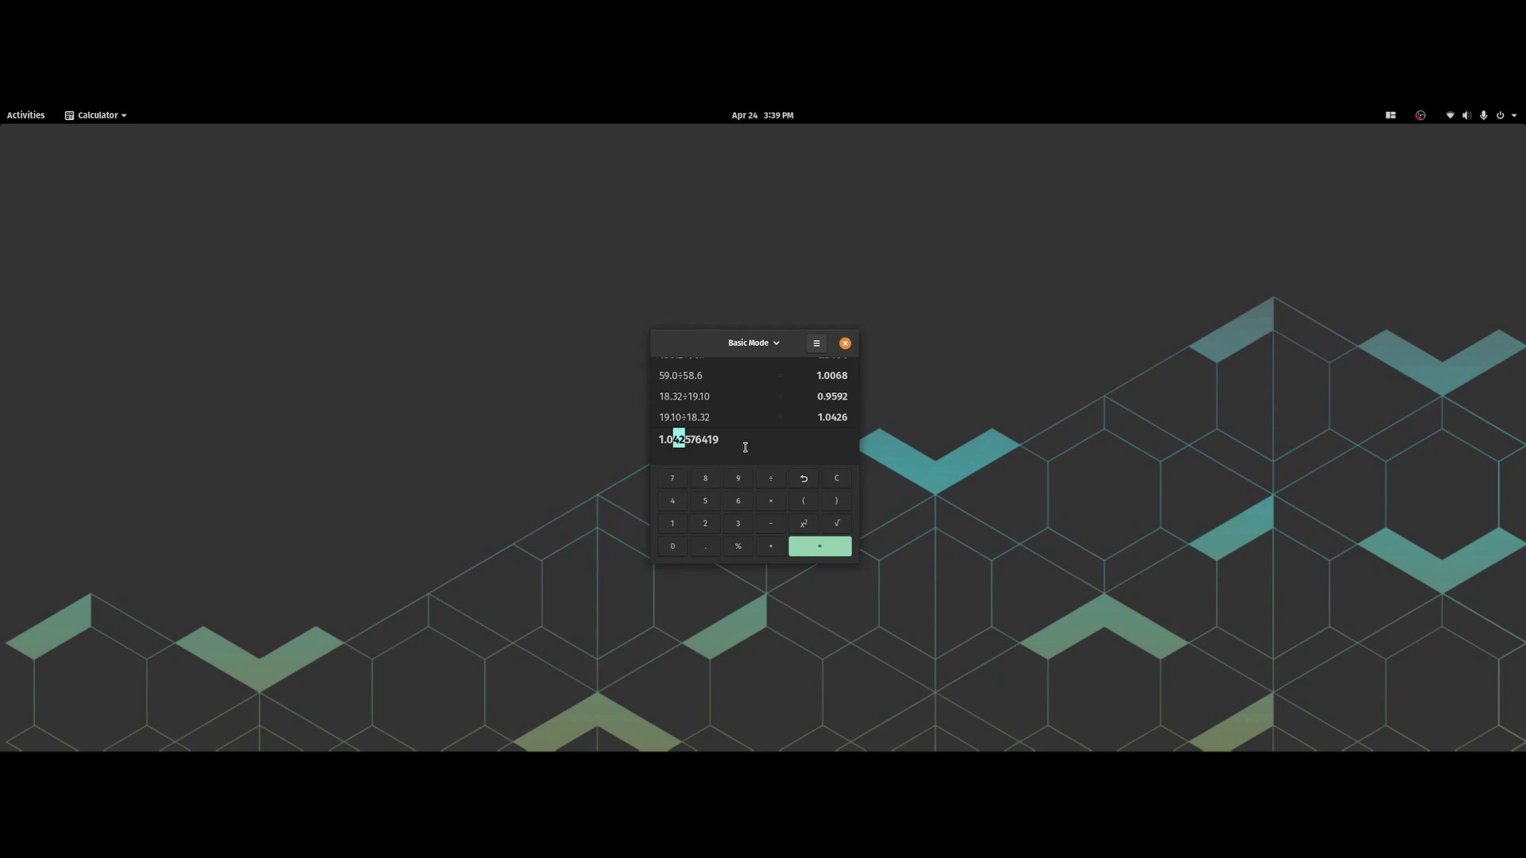
Close the calculator and switch to the NTFS vs Ext4 drawing in Krita
click(845, 344)
key(super)
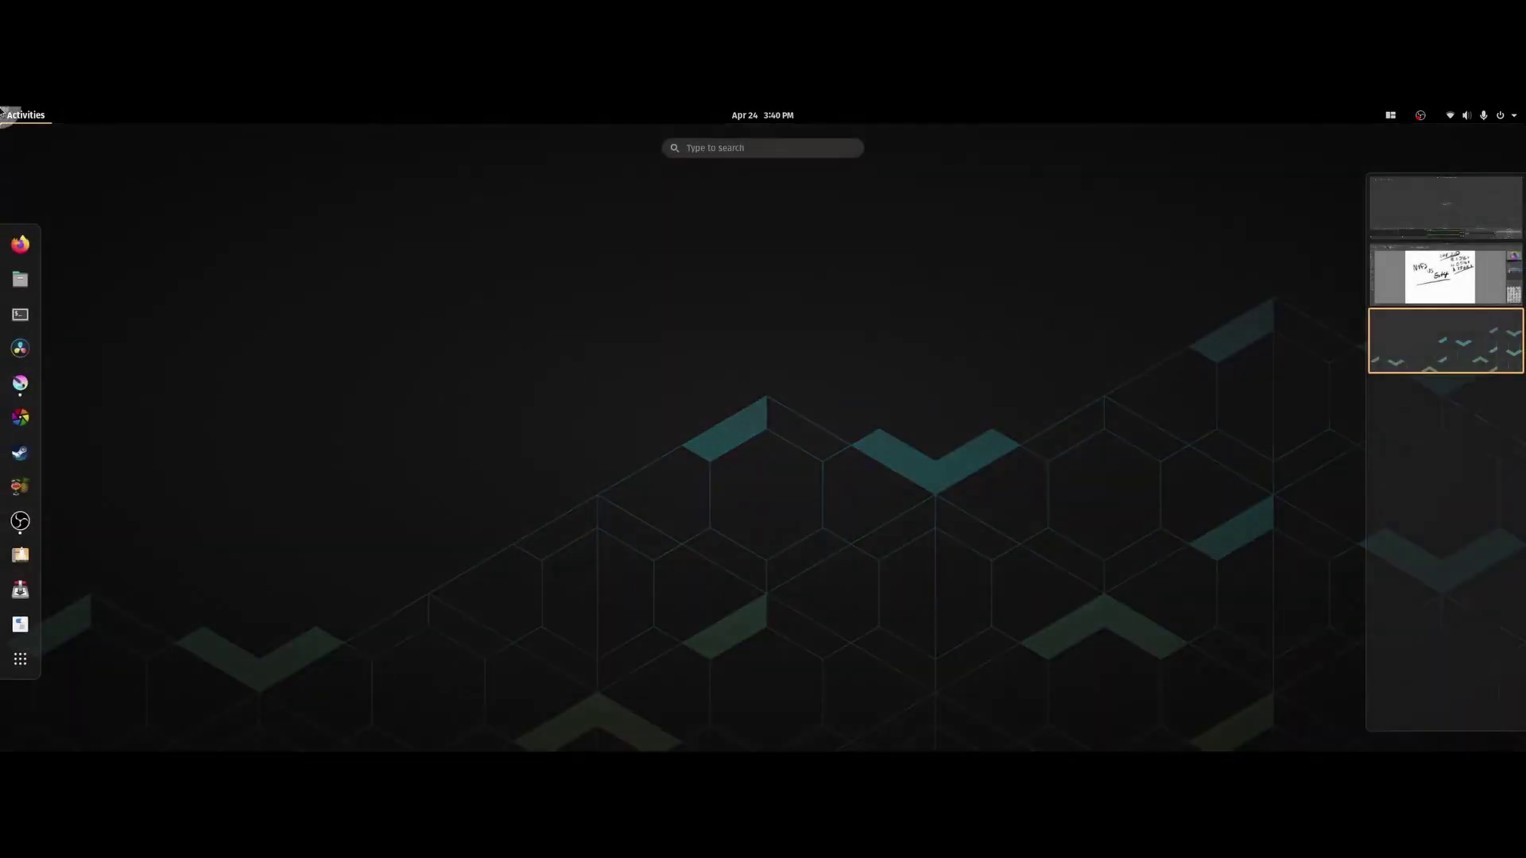
click(1437, 273)
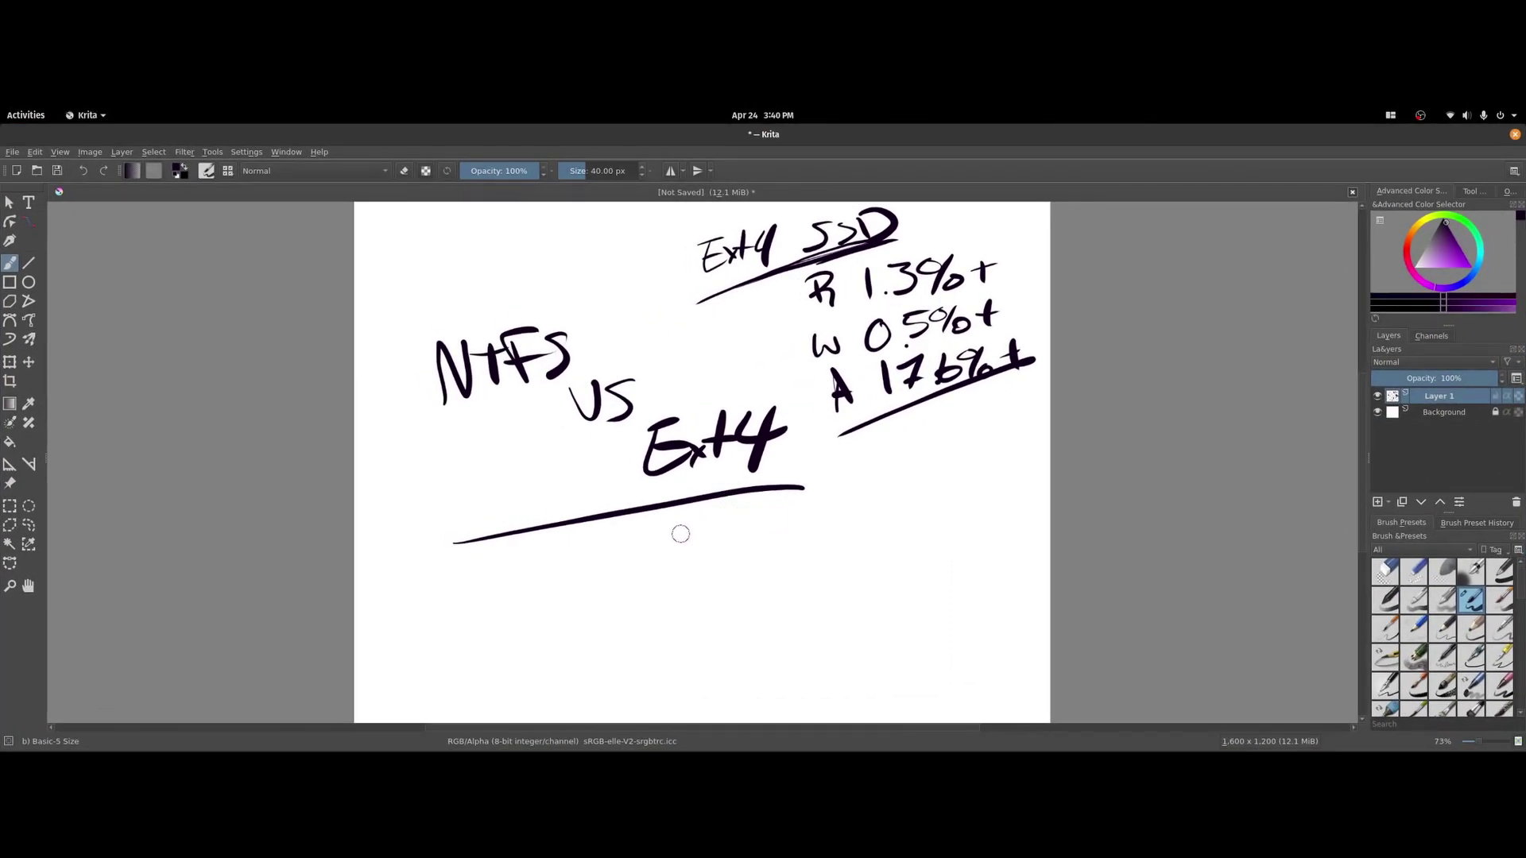
Handwrite the heading "HDD Ext4" below the title's underline and underline it
mouse_move(679, 527)
mouse_down()
mouse_move(680, 552)
mouse_move(700, 536)
mouse_up()
drag(700, 524, 701, 548)
drag(710, 525, 726, 545)
mouse_move(726, 517)
mouse_down()
mouse_move(727, 545)
mouse_move(836, 505)
mouse_up()
drag(834, 481, 833, 515)
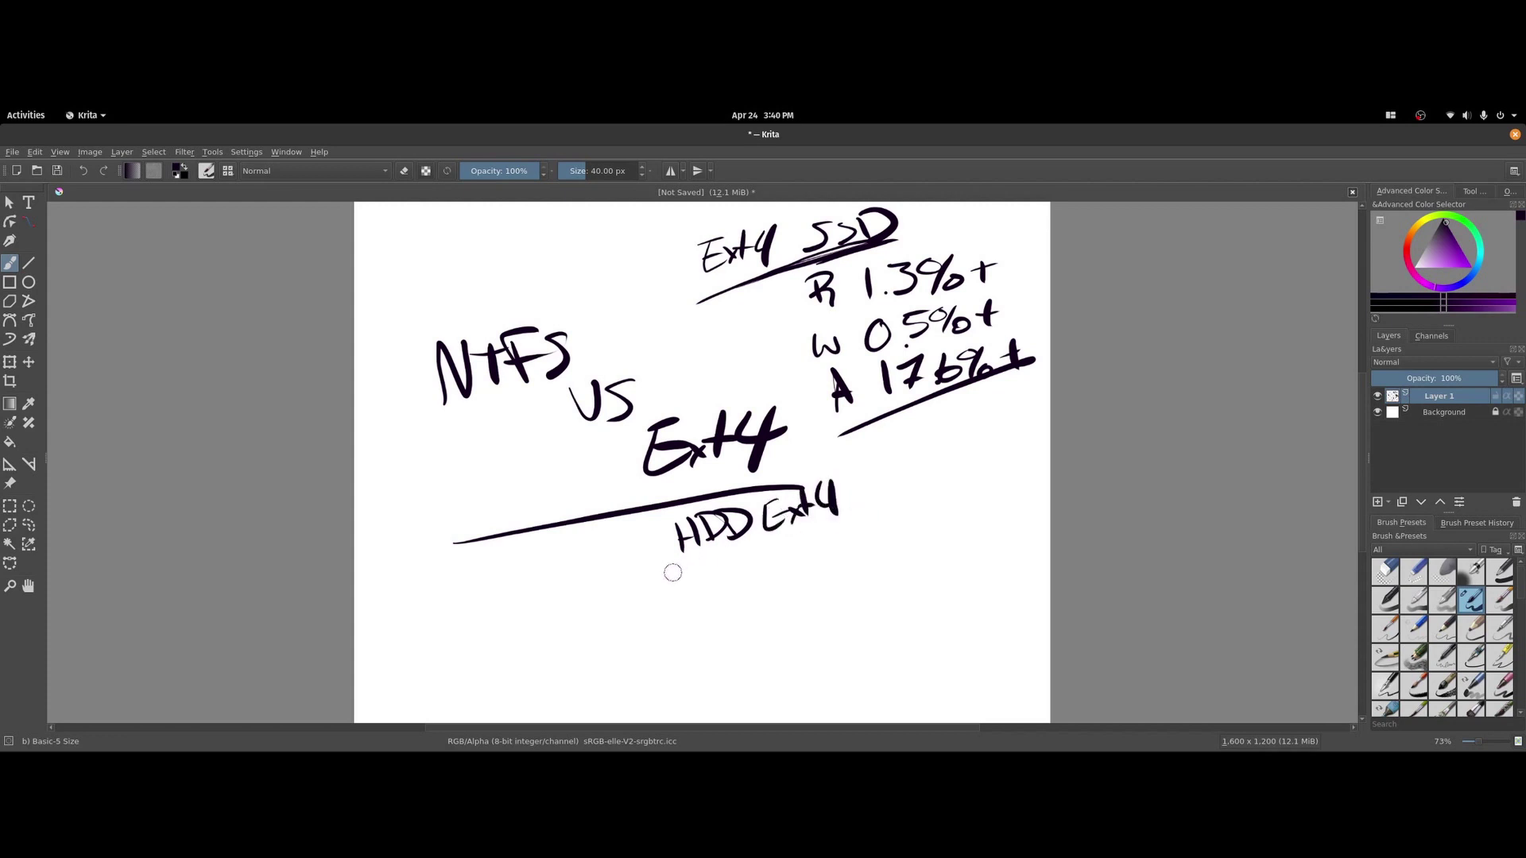
drag(671, 571, 840, 526)
Handwrite the row labels R, W and A under the HDD heading and note 34.6% + for the read rate
mouse_move(751, 561)
mouse_down()
mouse_move(762, 582)
mouse_move(803, 588)
mouse_move(794, 669)
mouse_move(820, 658)
mouse_up()
drag(793, 650, 817, 646)
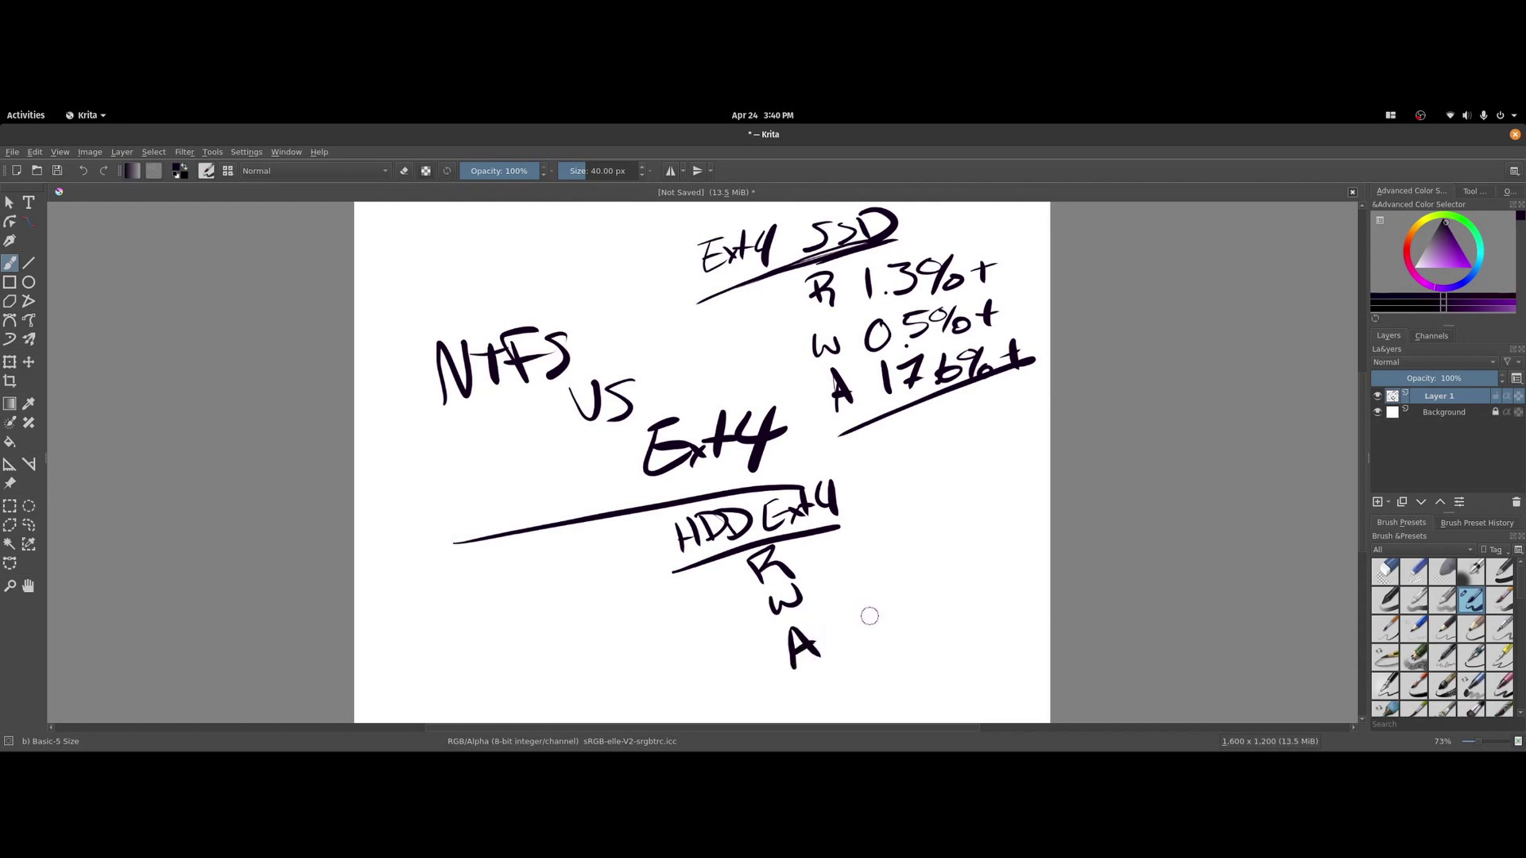
drag(814, 532, 819, 559)
mouse_move(839, 531)
mouse_down()
mouse_move(847, 558)
mouse_move(899, 515)
mouse_up()
click(873, 546)
mouse_move(919, 498)
mouse_down()
mouse_move(916, 528)
mouse_move(966, 498)
mouse_up()
drag(960, 487, 957, 515)
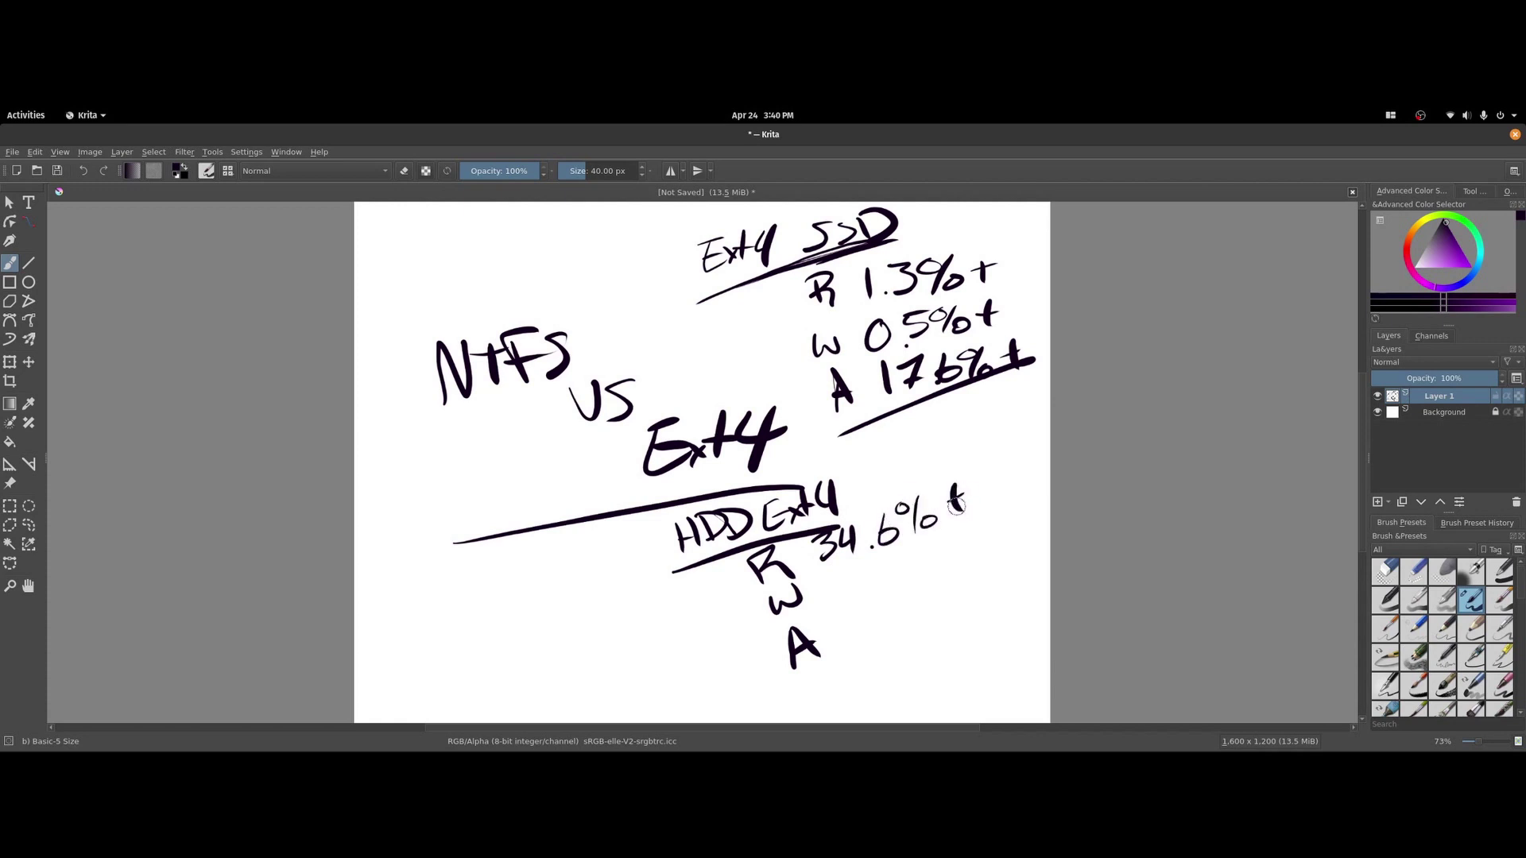
Handwrite 0.5% + for the write rate and 4.2% + for the access time, and underline the HDD results
click(868, 578)
mouse_move(842, 566)
mouse_down()
mouse_move(874, 579)
mouse_move(969, 539)
mouse_up()
drag(958, 531, 954, 553)
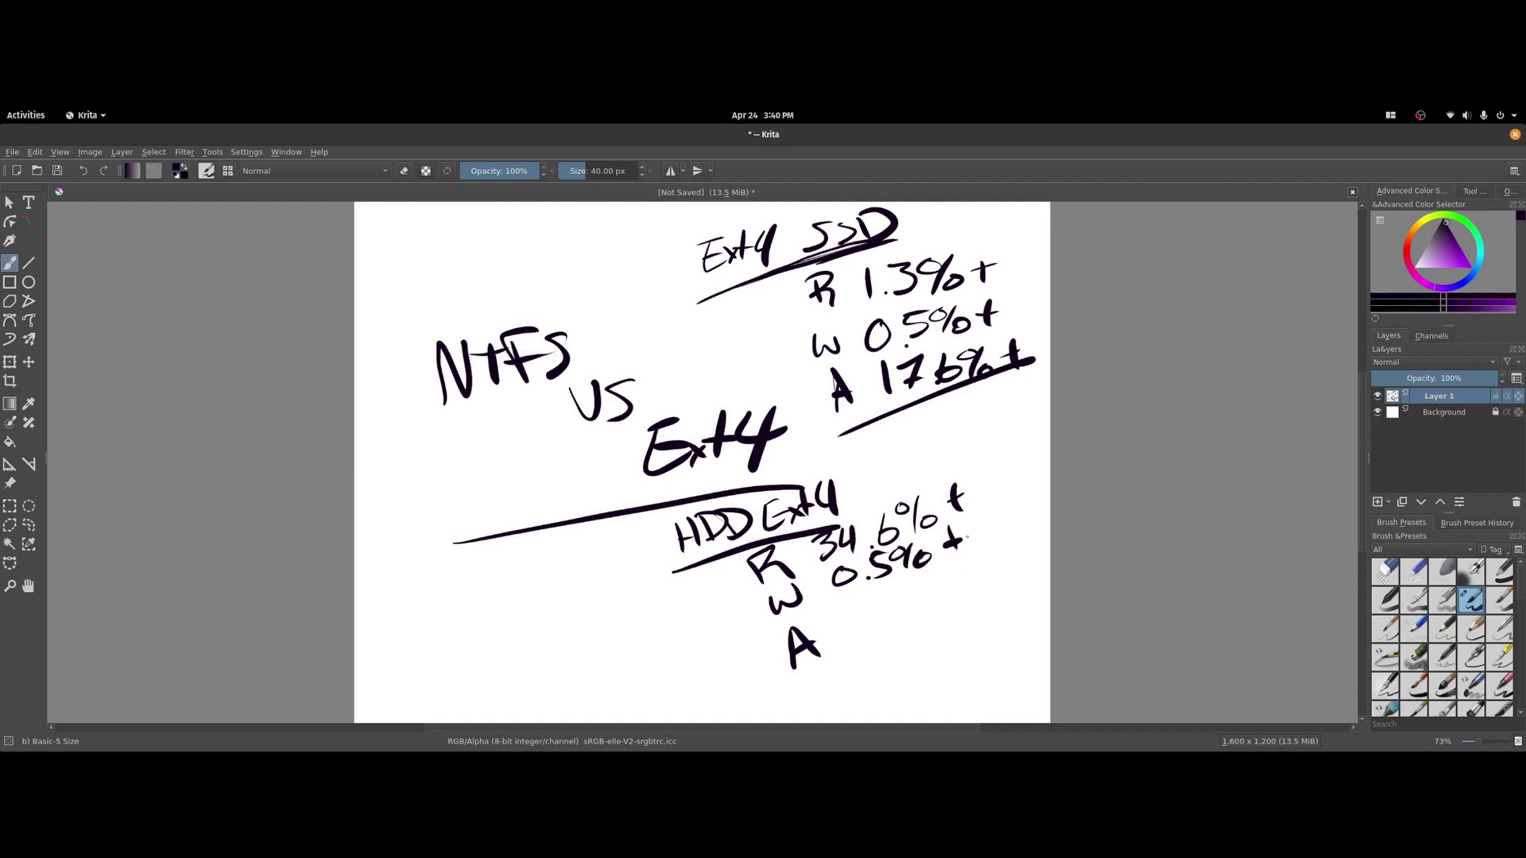
drag(854, 604, 871, 623)
mouse_move(870, 604)
mouse_down()
mouse_move(867, 634)
mouse_move(911, 581)
mouse_move(914, 600)
mouse_up()
click(867, 628)
mouse_move(928, 590)
mouse_down()
mouse_move(977, 569)
mouse_move(965, 588)
mouse_up()
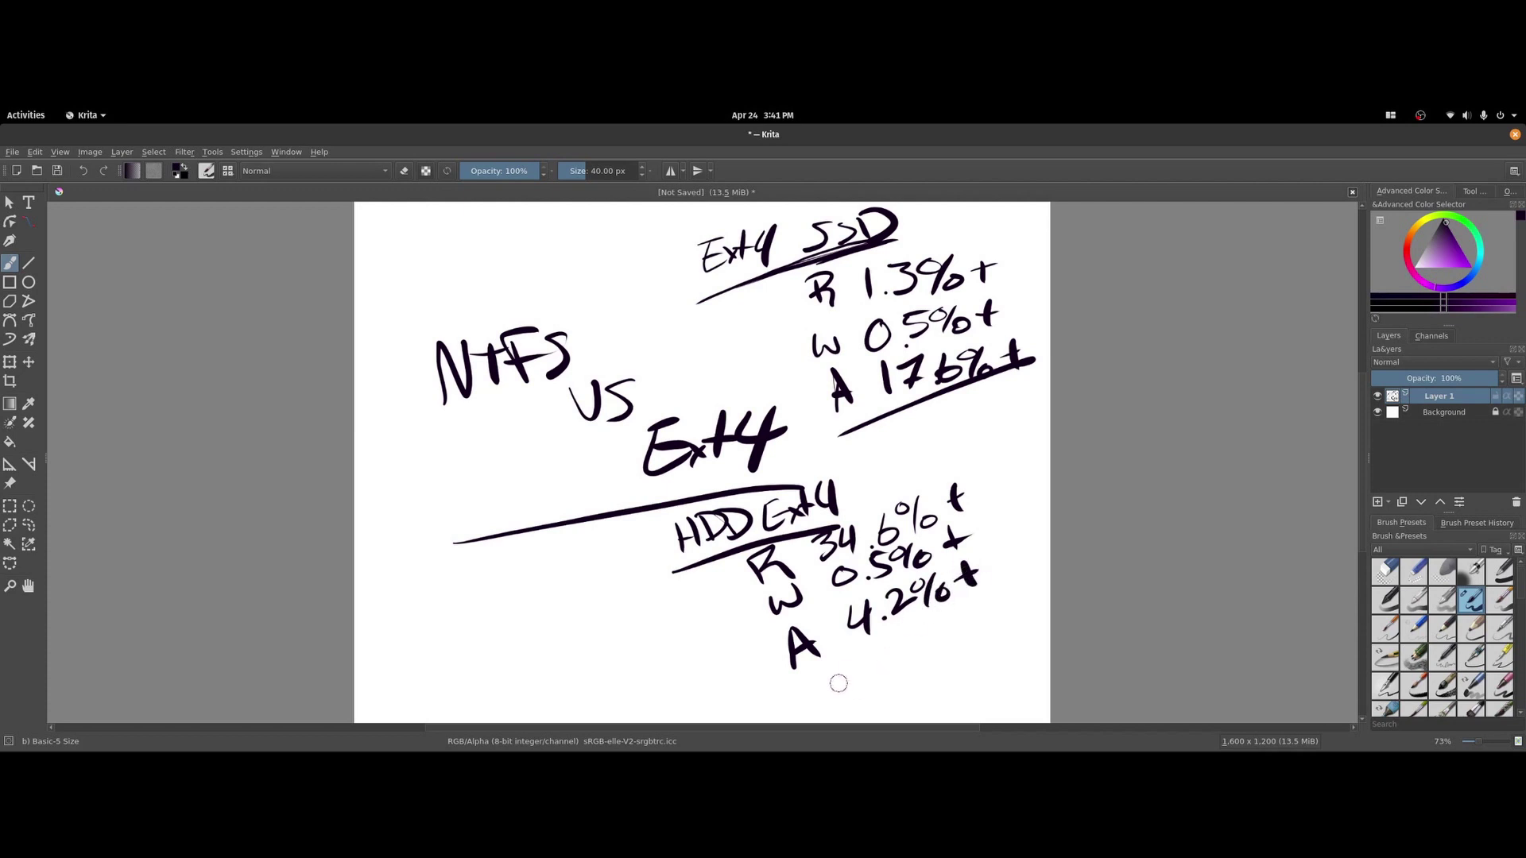
drag(819, 697, 957, 606)
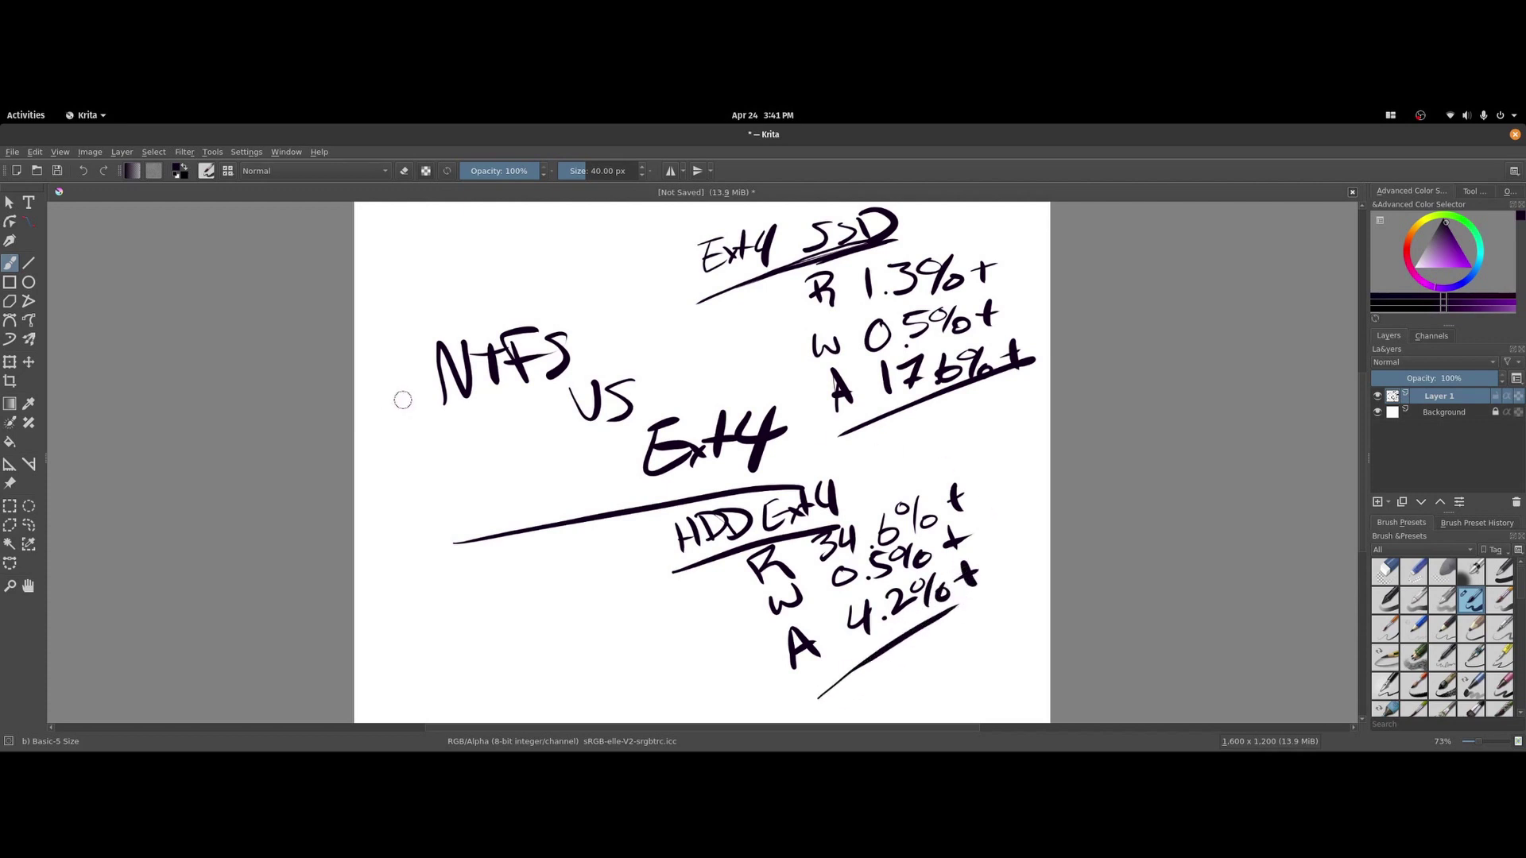
Cross out "NTFS" in the title and circle "Ext4" as the winner
drag(432, 403, 443, 397)
mouse_move(566, 333)
mouse_down()
mouse_move(435, 378)
mouse_move(589, 384)
mouse_up()
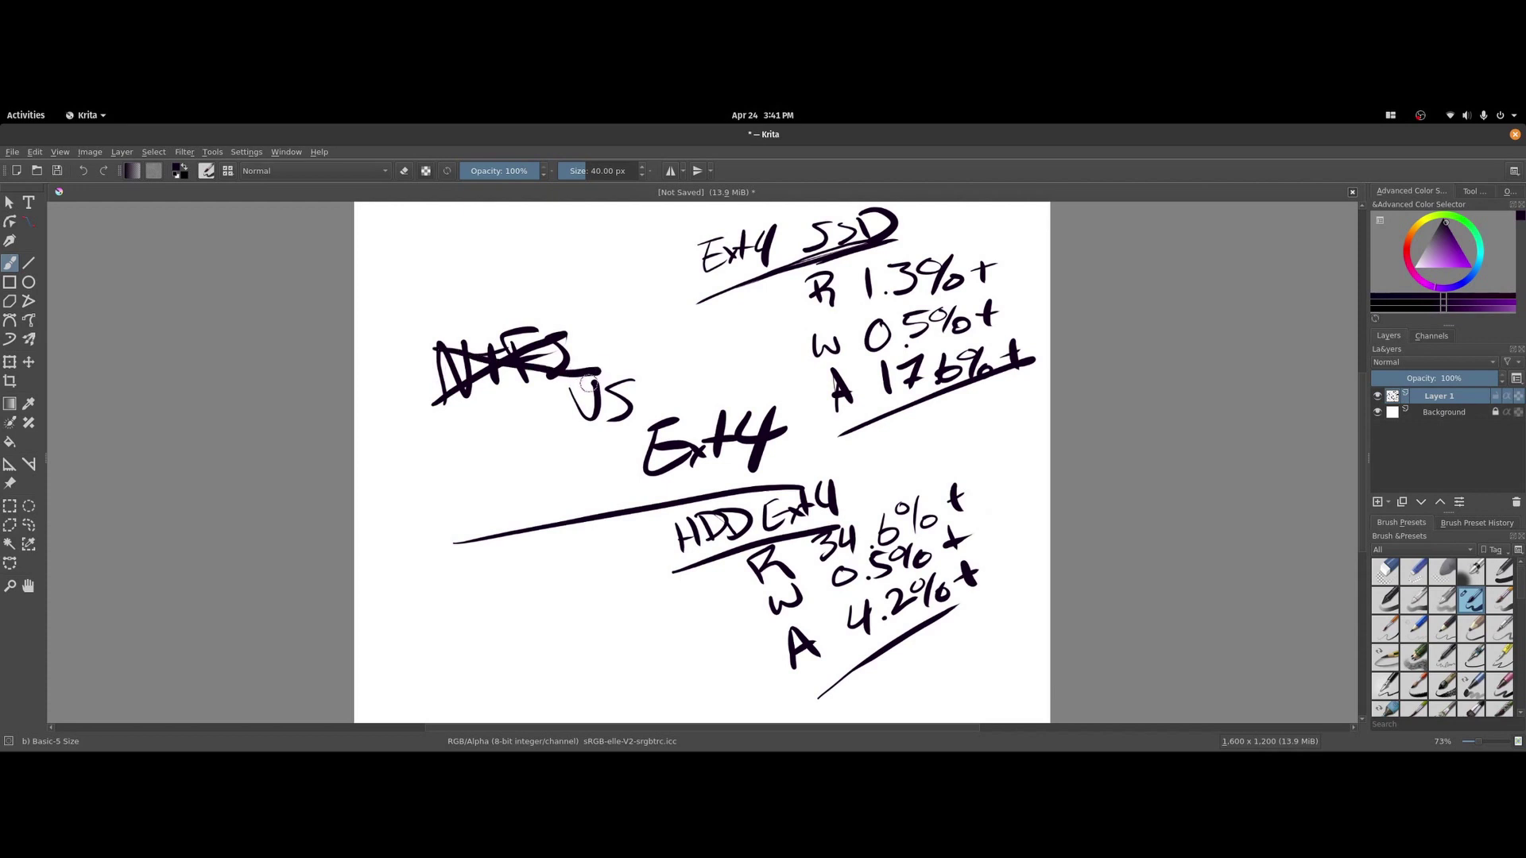
drag(589, 383, 617, 371)
mouse_move(758, 378)
mouse_down()
mouse_move(699, 388)
mouse_move(783, 453)
mouse_move(672, 445)
mouse_move(803, 375)
mouse_move(834, 461)
mouse_move(827, 442)
mouse_move(672, 461)
mouse_move(827, 386)
mouse_up()
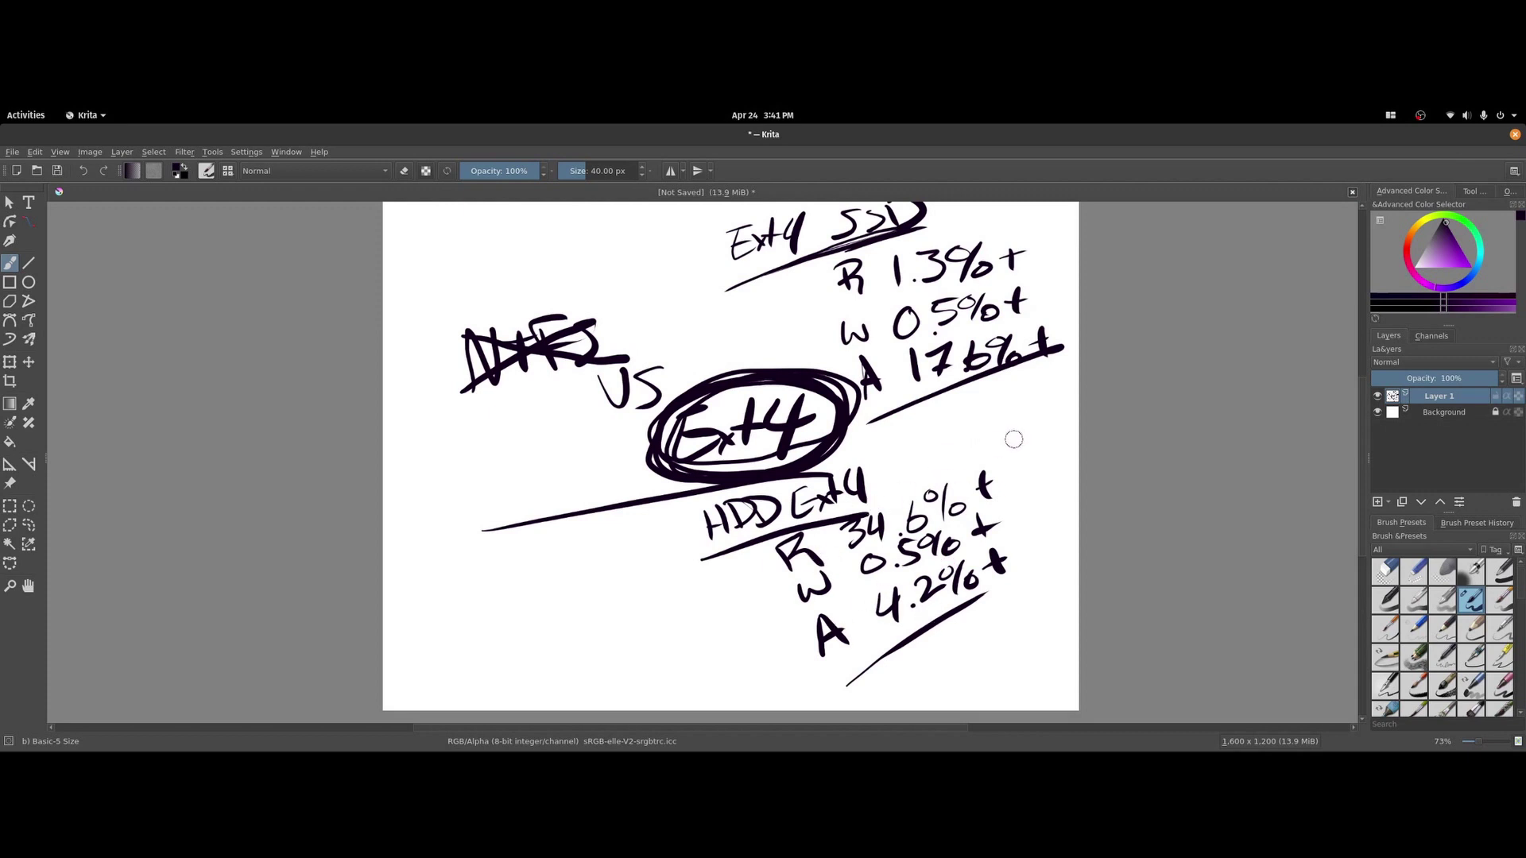
Quit Krita without saving the drawing
key(ctrl+q)
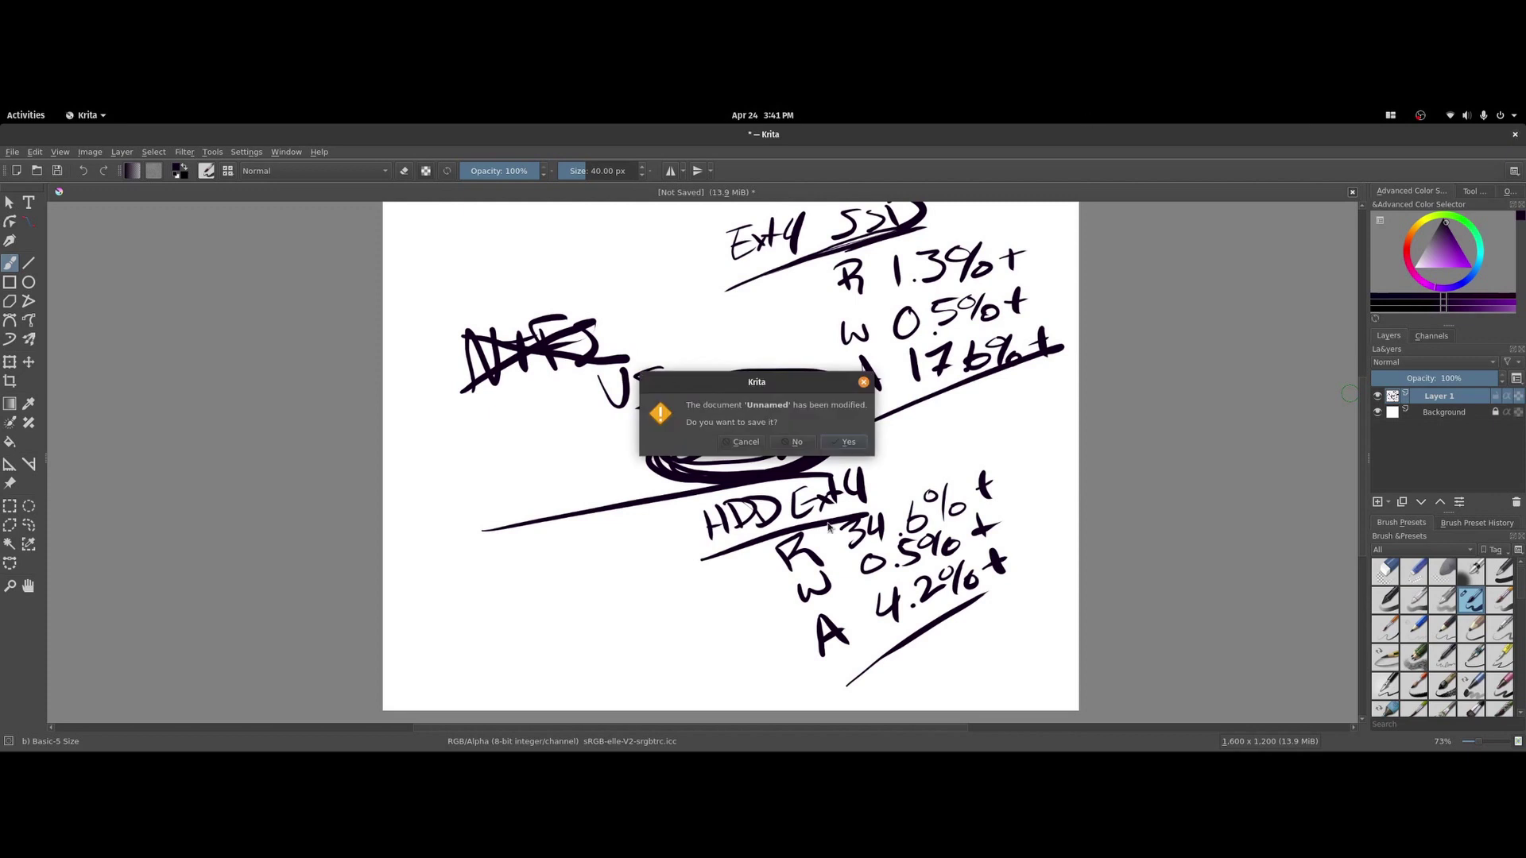
click(778, 443)
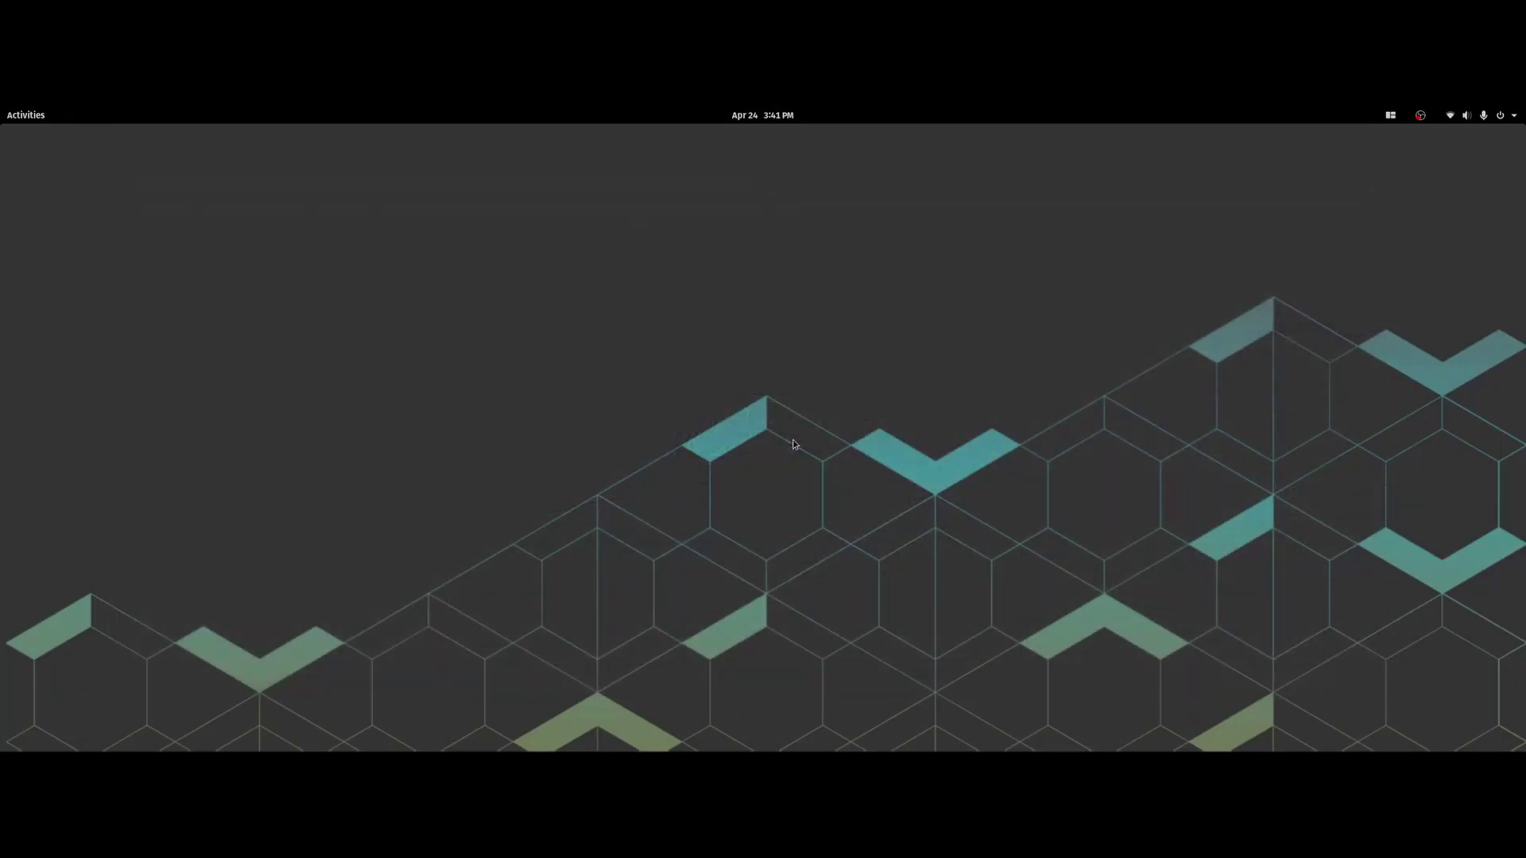